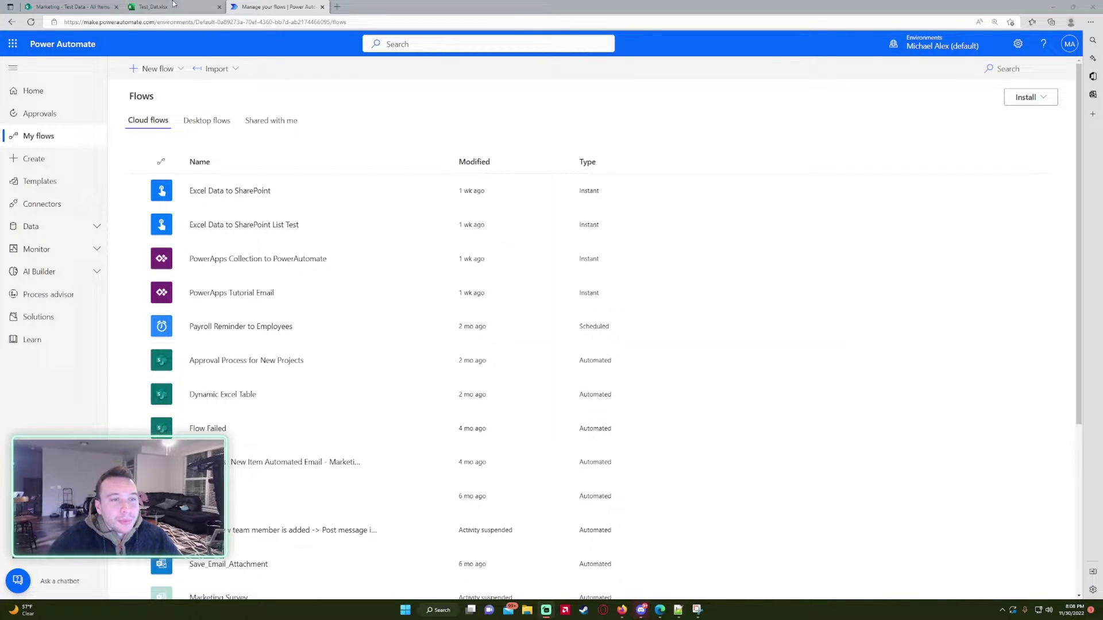
In the Test_Dat workbook, select the Birthday column cells E1:E8.
click(150, 6)
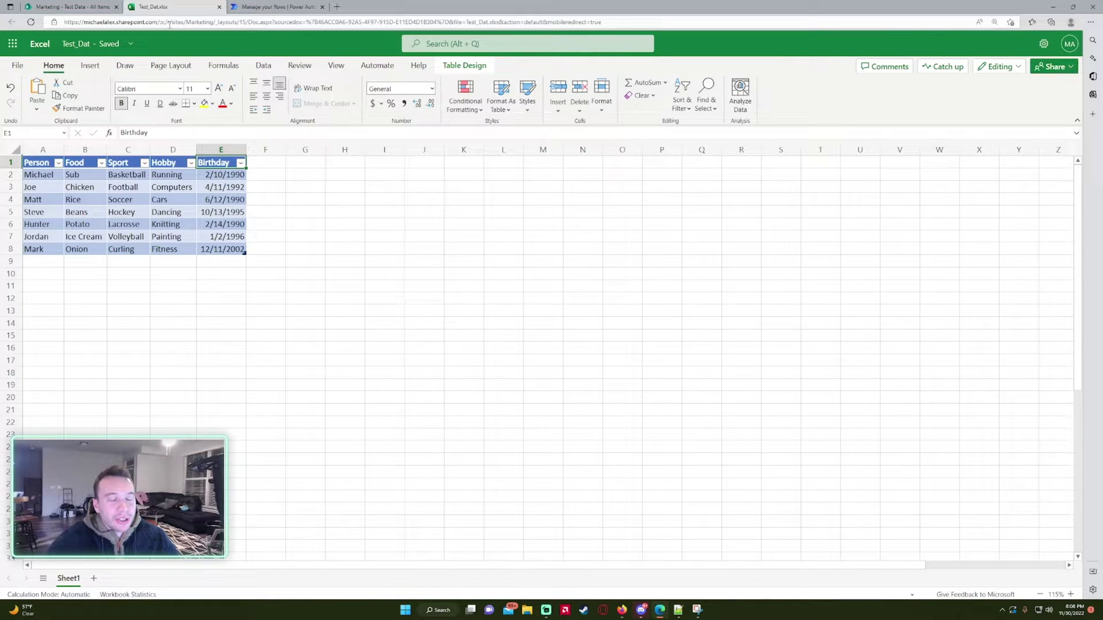
click(71, 6)
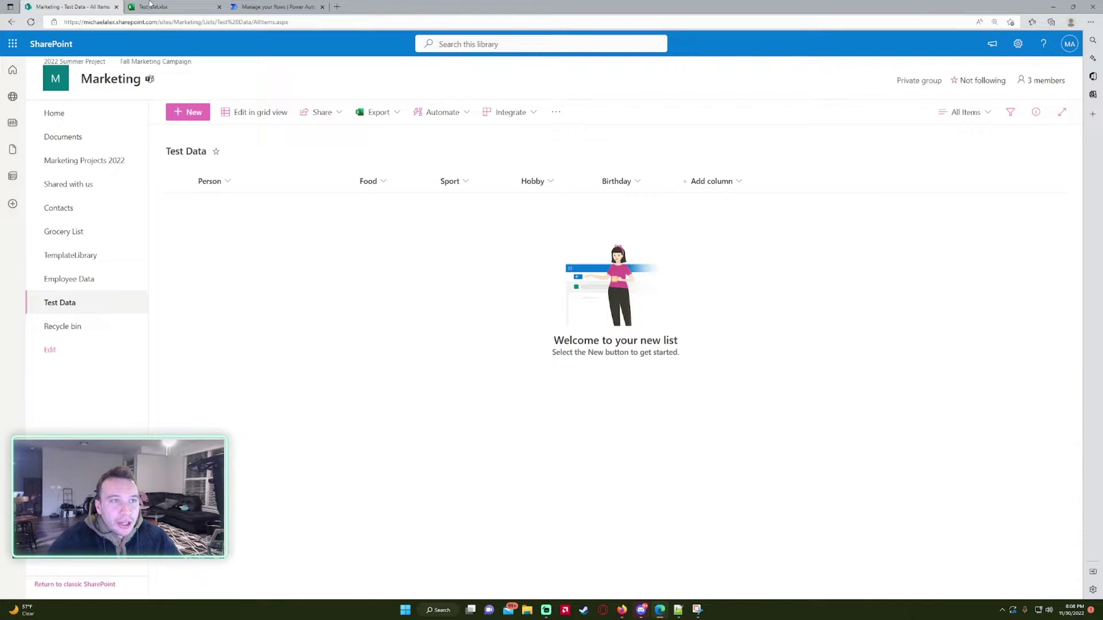
click(151, 4)
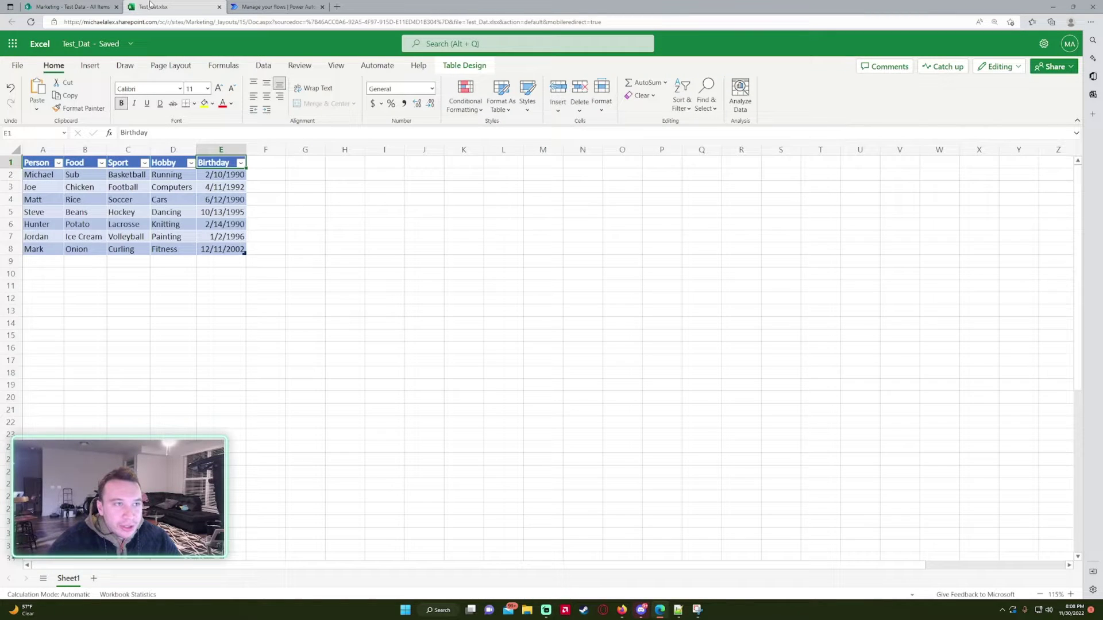
click(221, 214)
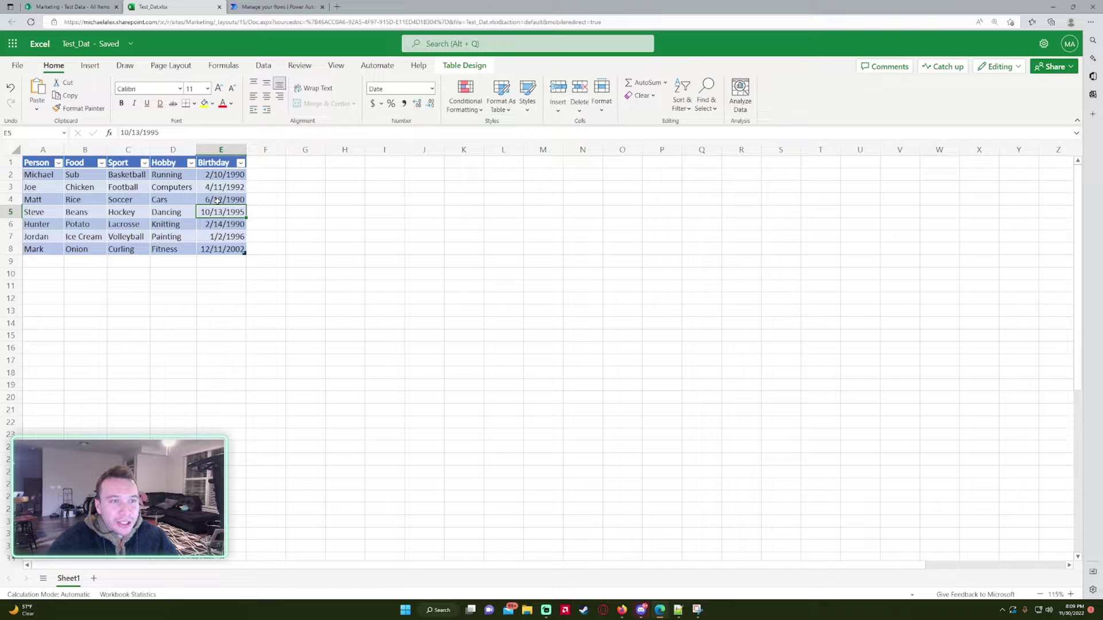
drag(216, 169, 227, 250)
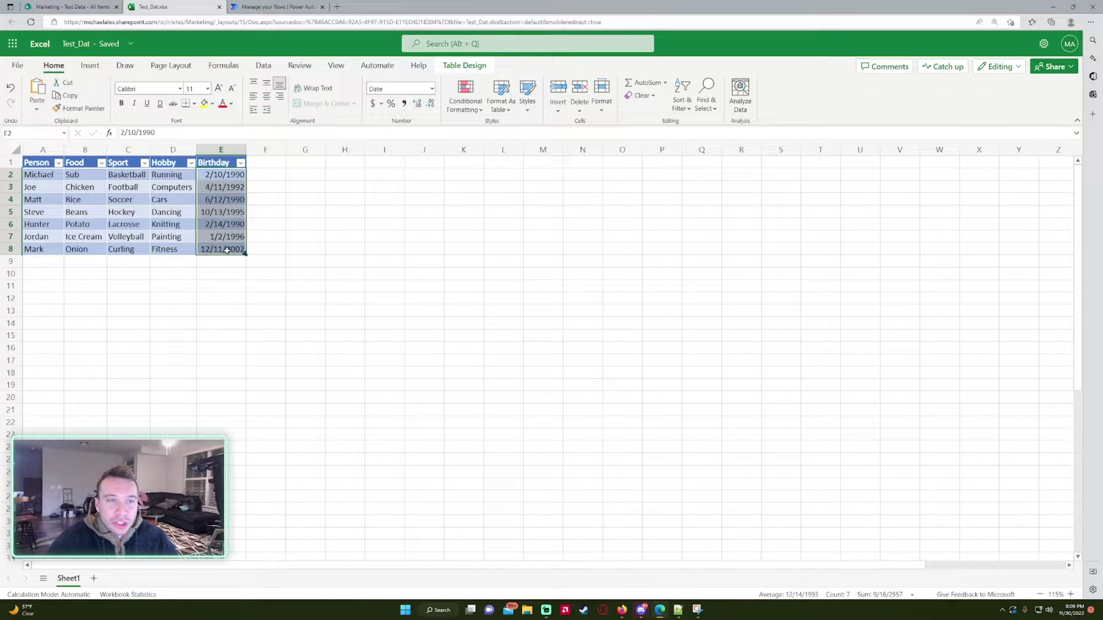
click(221, 163)
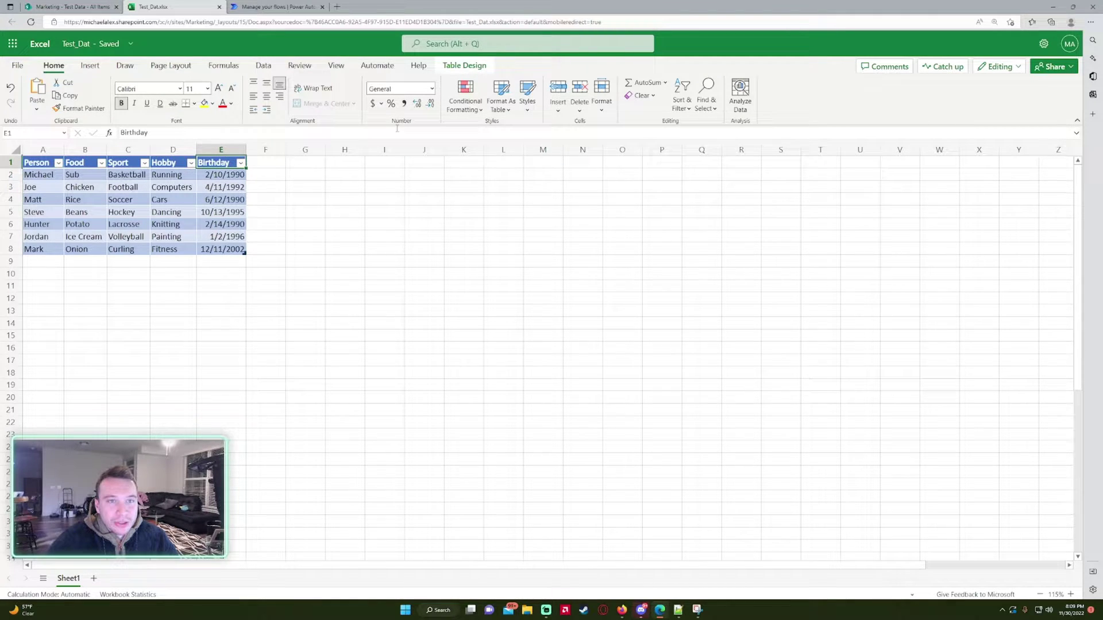
drag(212, 249, 217, 165)
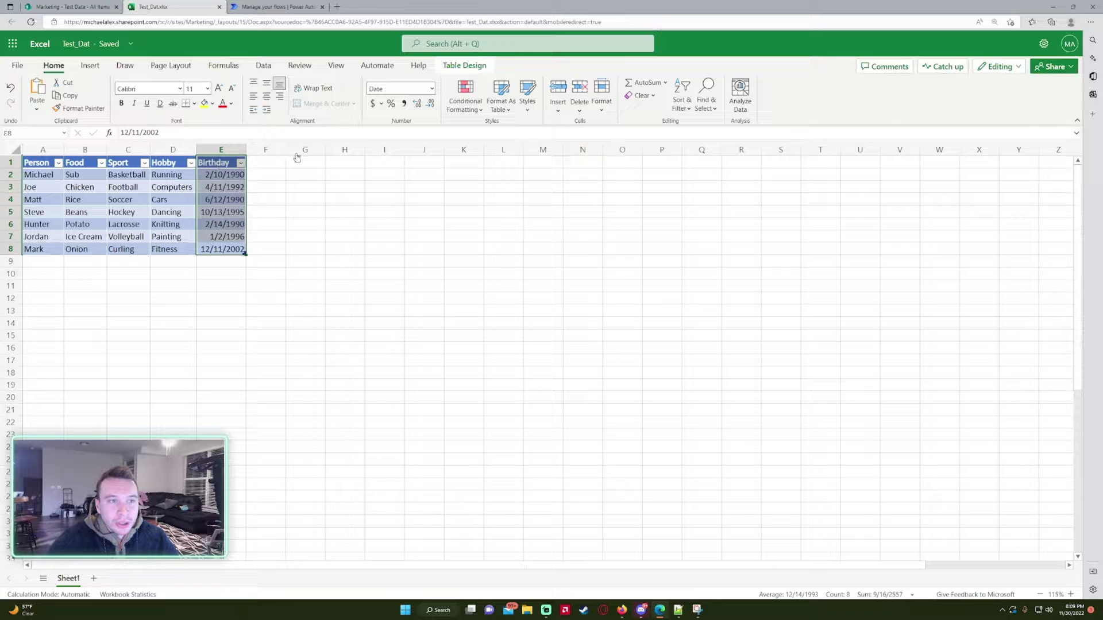
Format the Birthdays as General to reveal serial numbers, then restore Short Date.
click(431, 88)
click(396, 102)
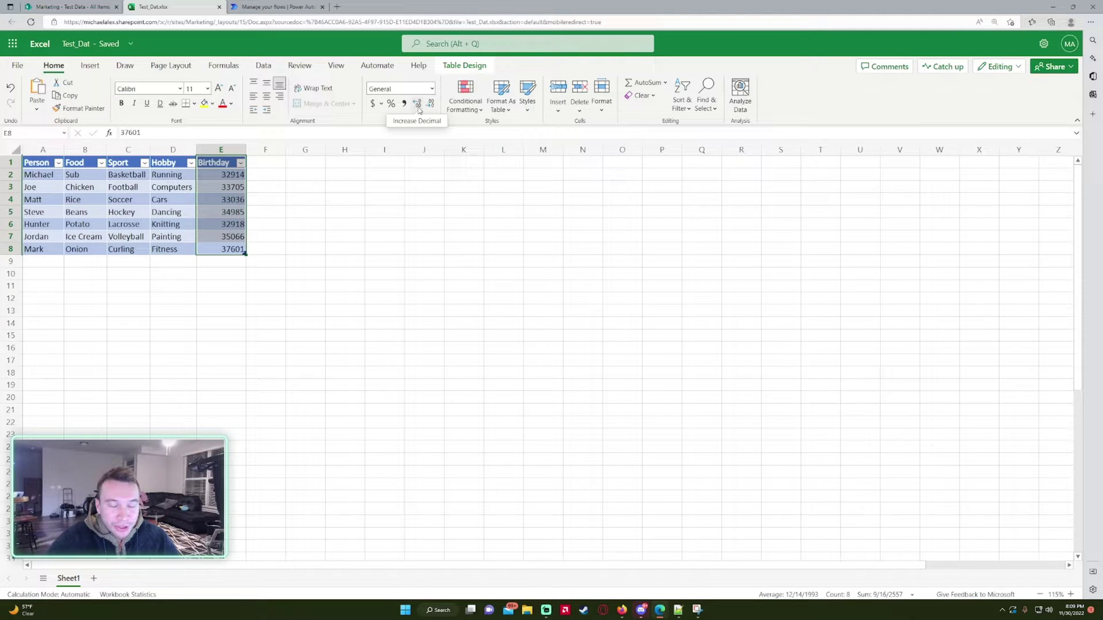
click(430, 88)
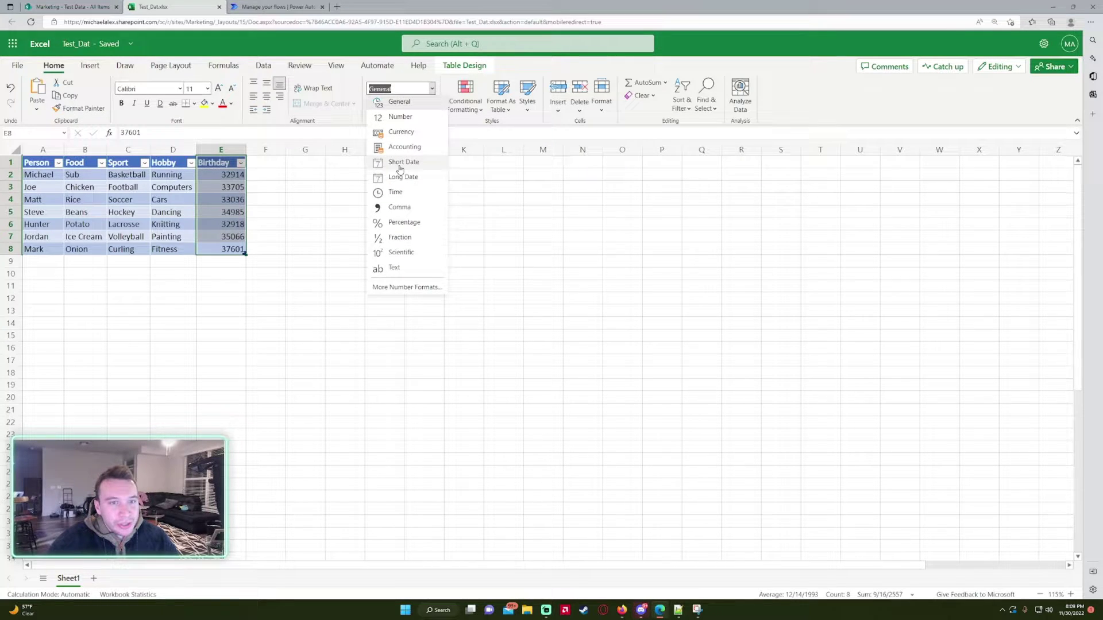
click(380, 175)
click(239, 225)
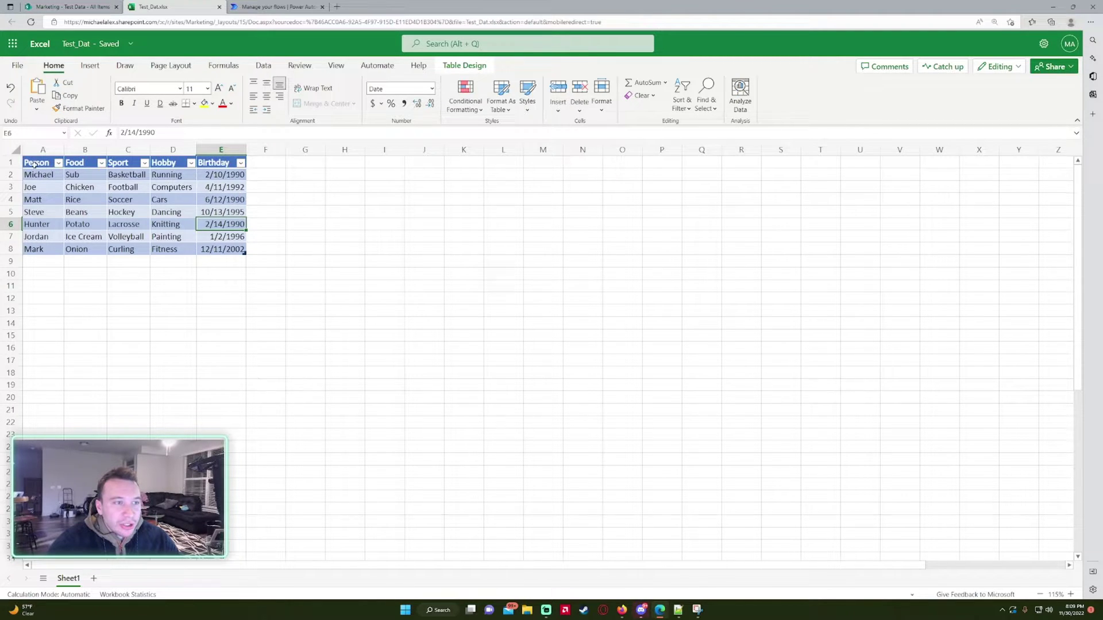
key(ctrl+a)
click(239, 308)
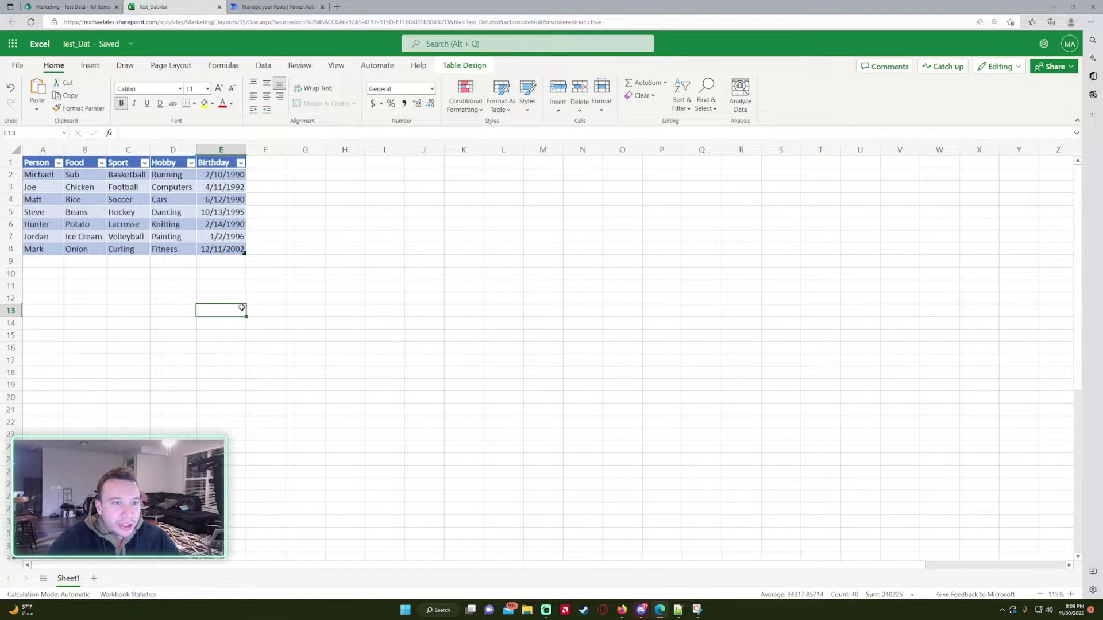
Open the SharePoint Test Data list and zoom in on its empty Person, Food, Sport, Hobby, Birthday columns.
click(218, 163)
key(ctrl+shift+Tab)
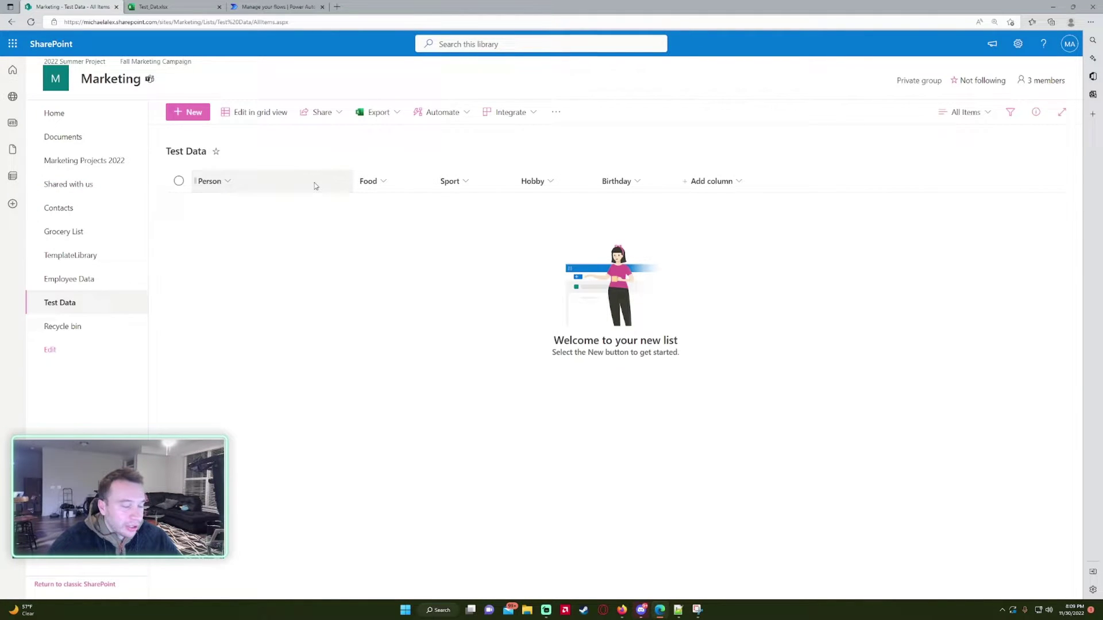
key(ctrl+plus)
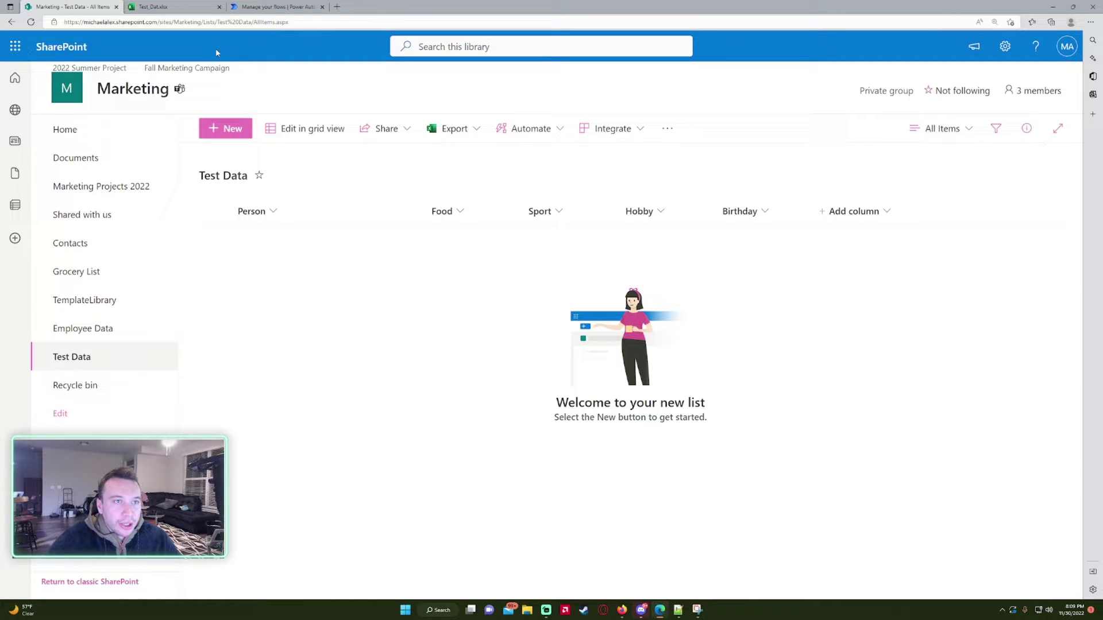
Create a blank instant cloud flow with a manual trigger, named 'Excel Data to SP List (Dates)'.
click(265, 8)
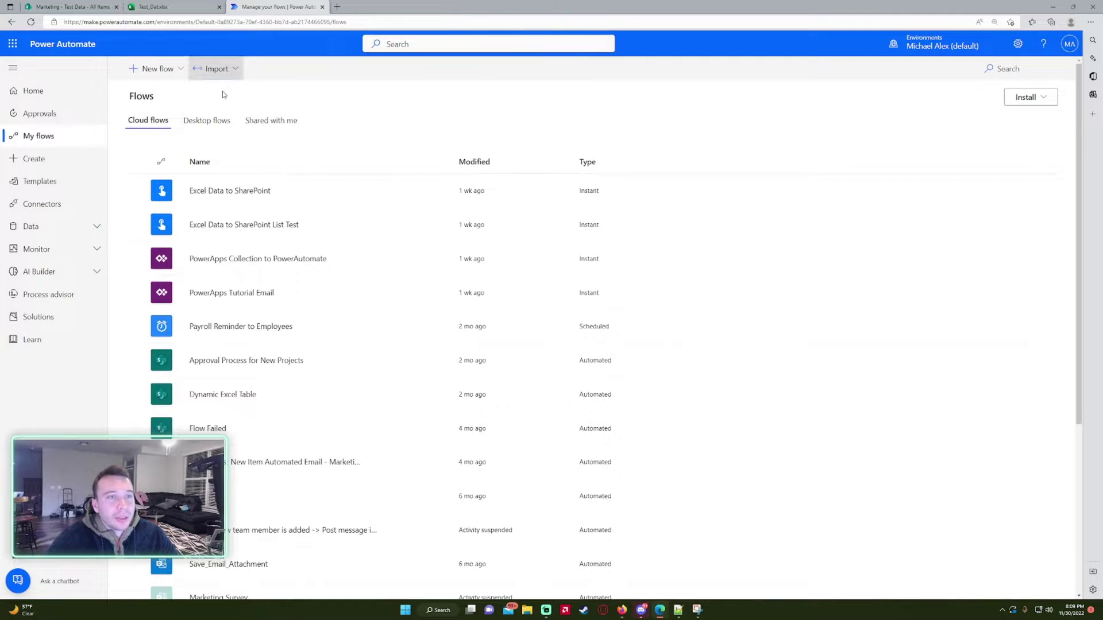
click(156, 77)
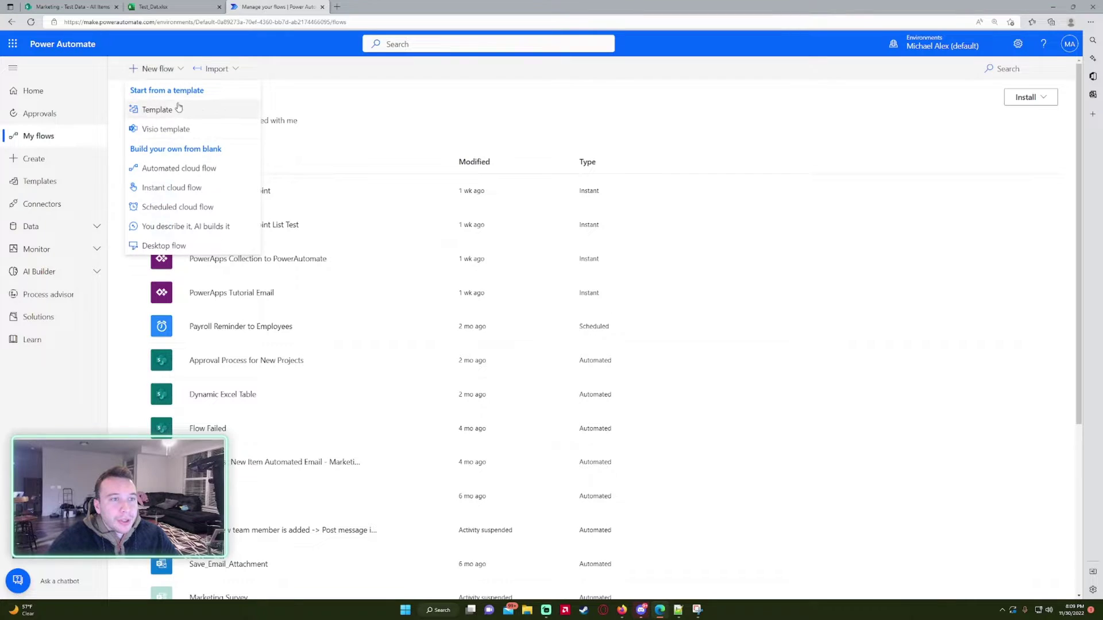
click(189, 188)
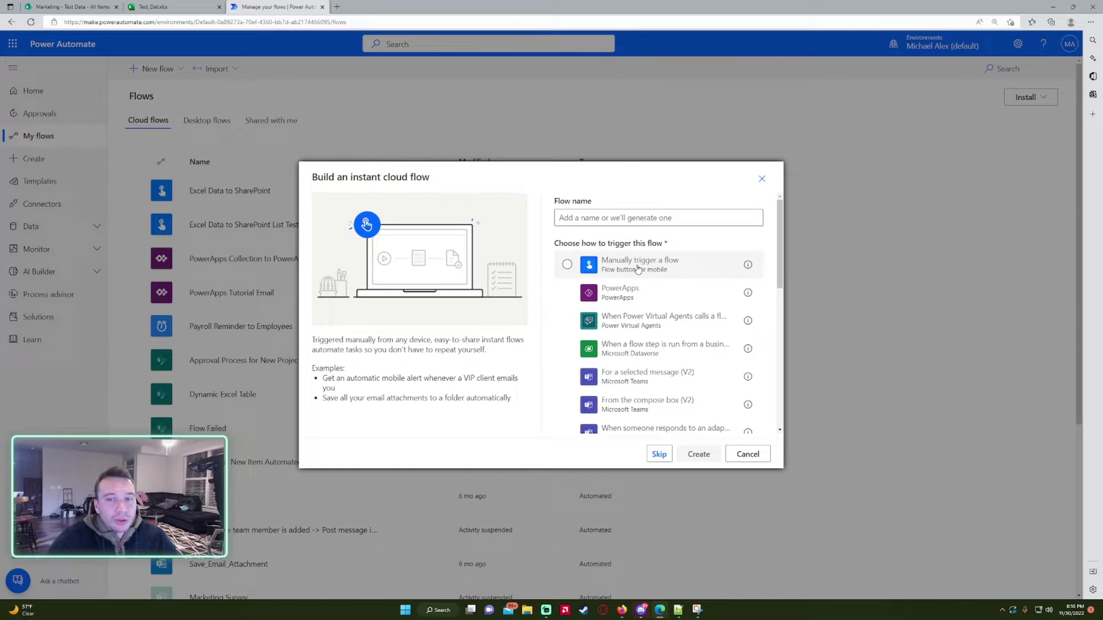
click(637, 269)
click(632, 219)
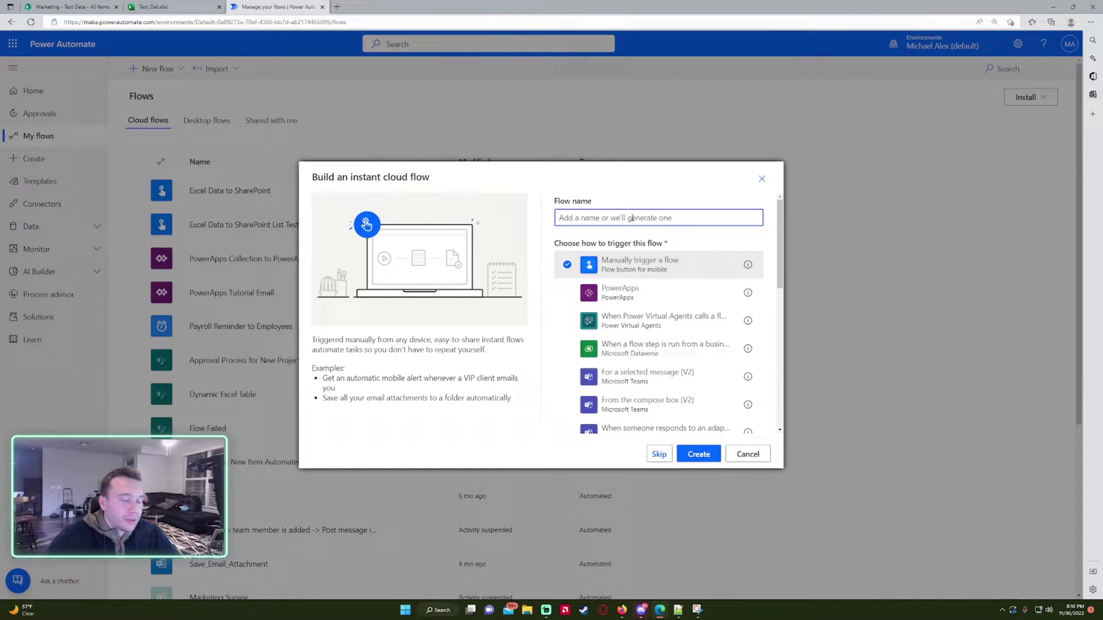
text(Excel Data to SP List (Dates)
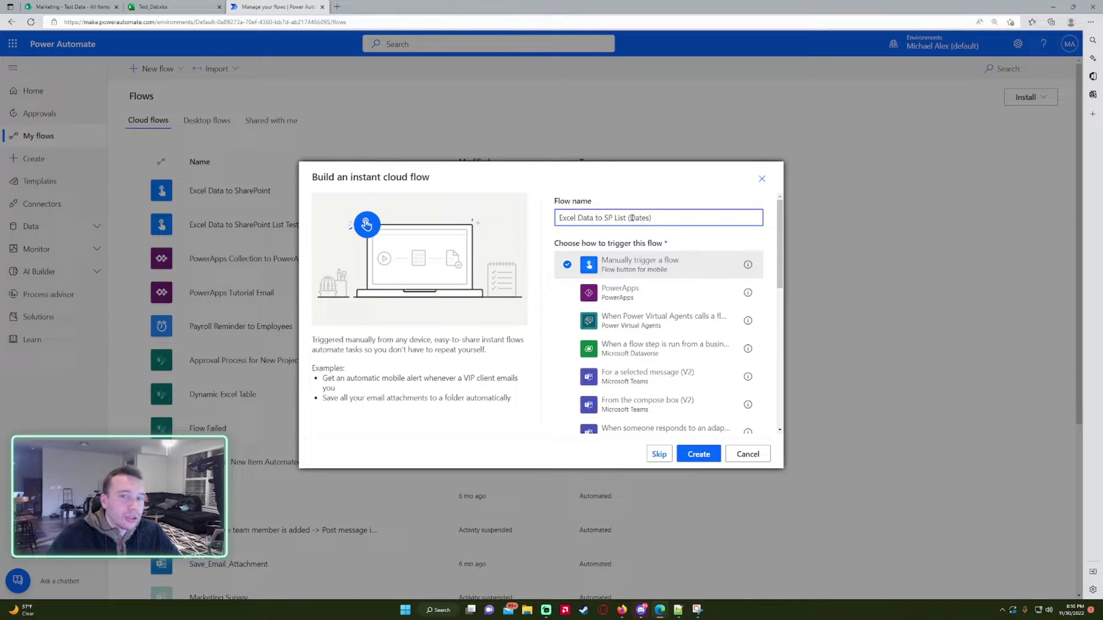
click(706, 454)
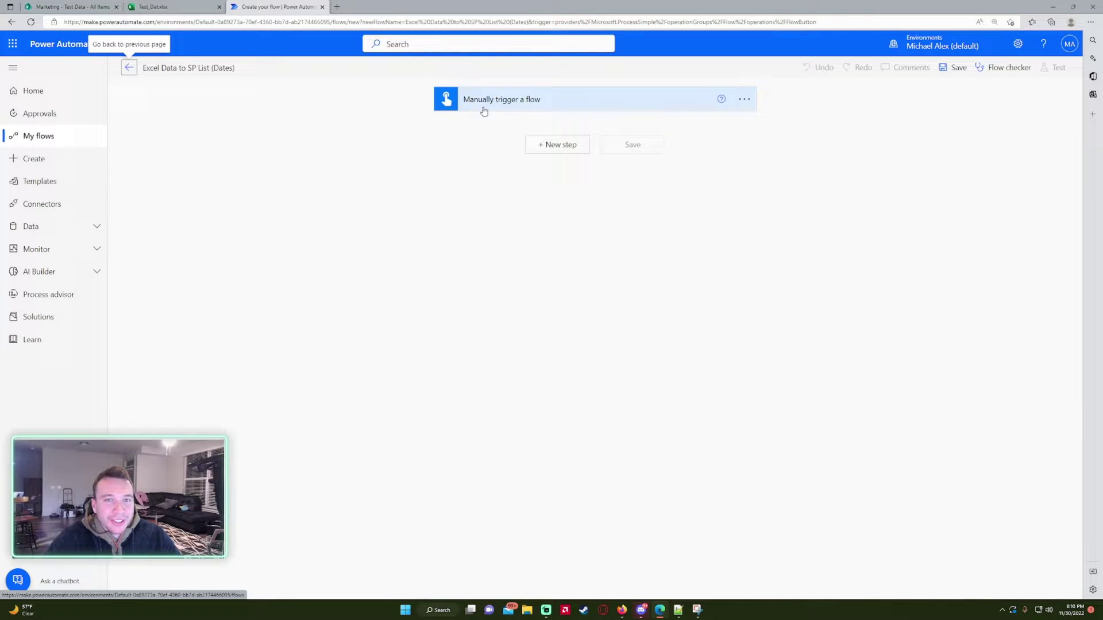
Search 'ex' and add the Excel Online 'List rows present in a table' action after the trigger.
click(561, 148)
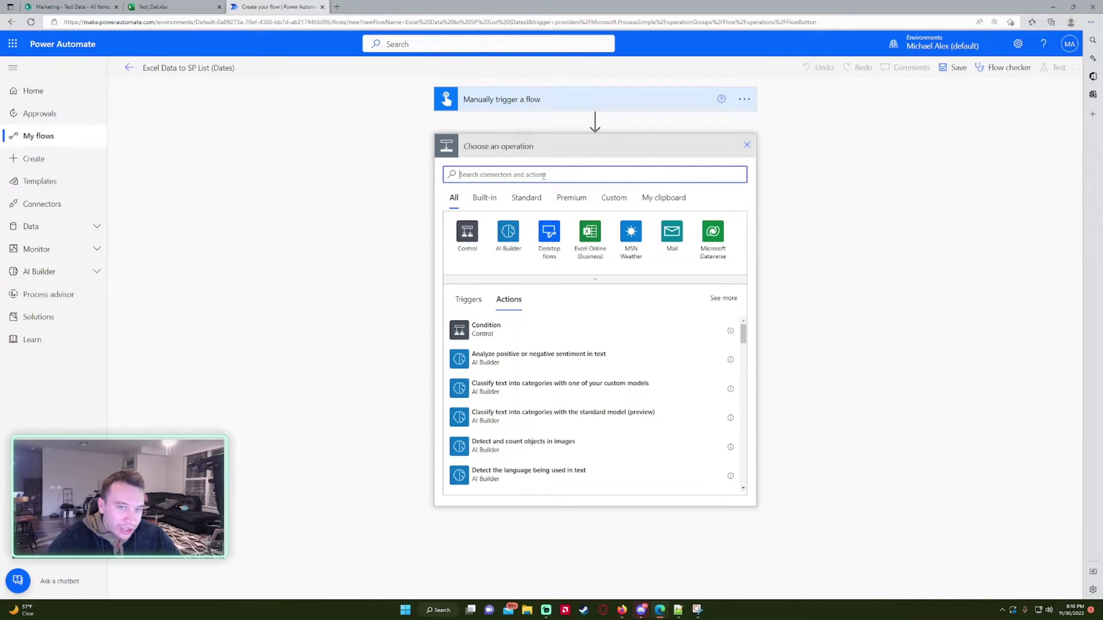
text(excel)
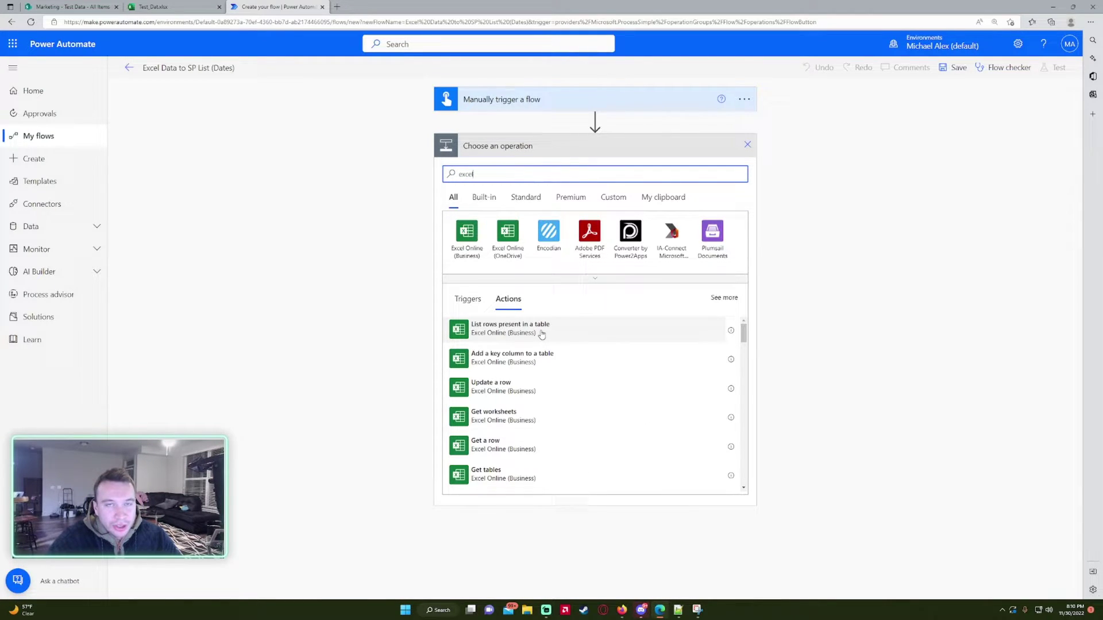
click(178, 6)
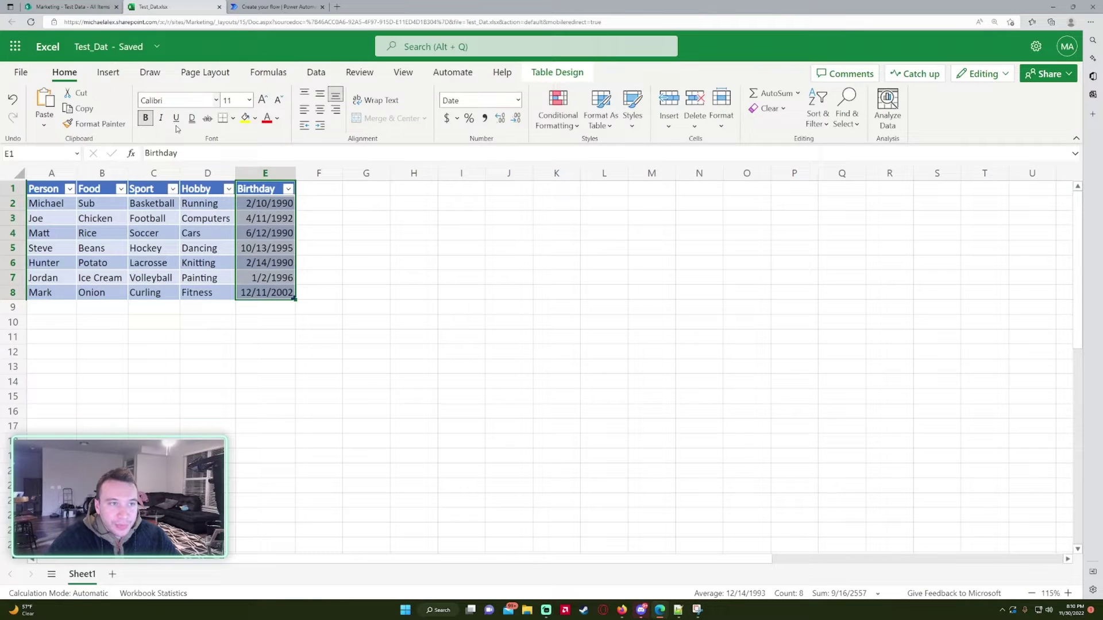
click(276, 7)
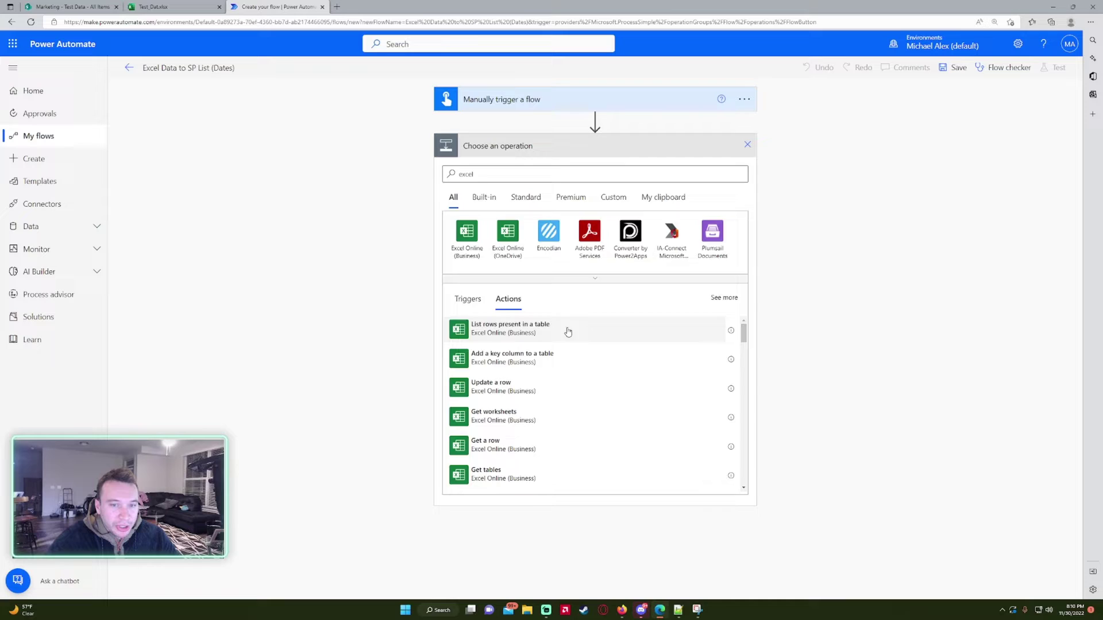
click(568, 332)
Point List rows at Table1 in /Test_Dat.xlsx, in the Group - Marketing Documents library.
click(556, 170)
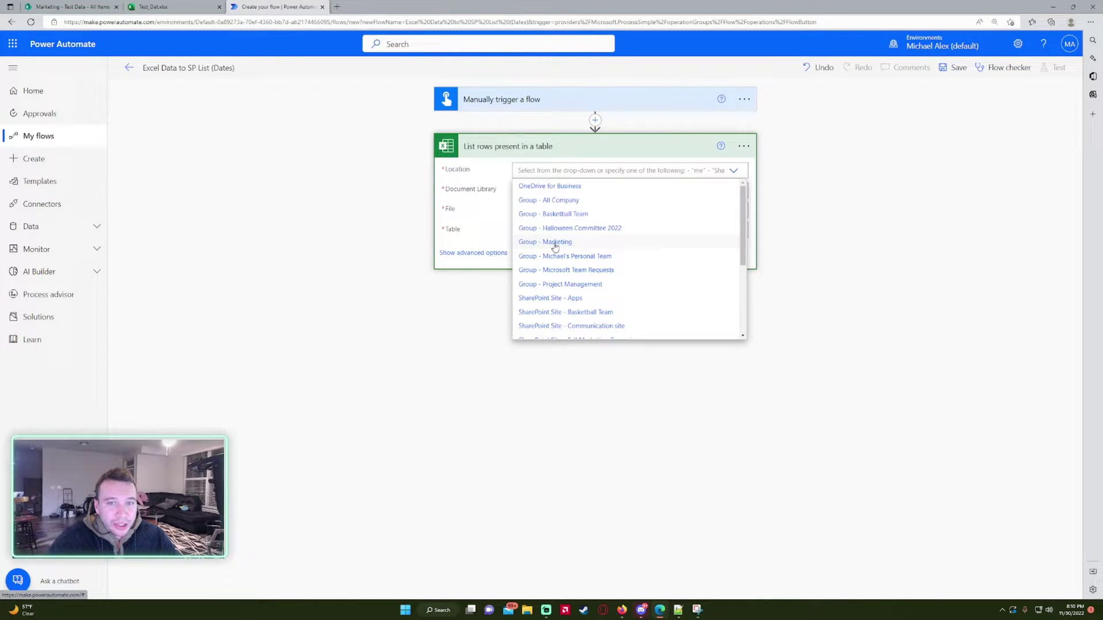
click(554, 242)
click(556, 190)
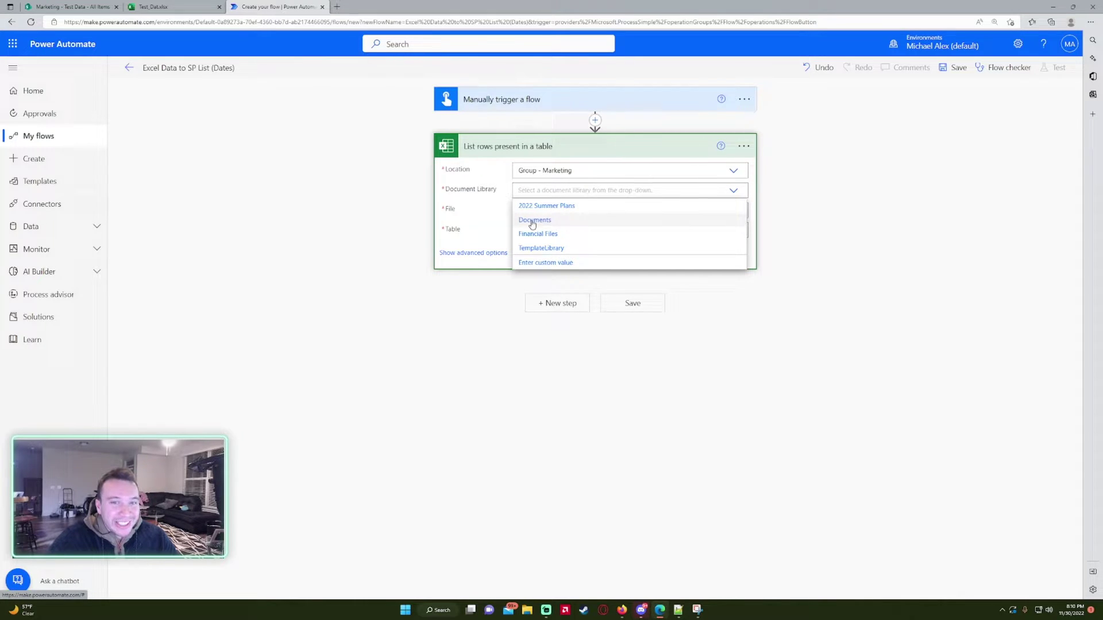
click(534, 220)
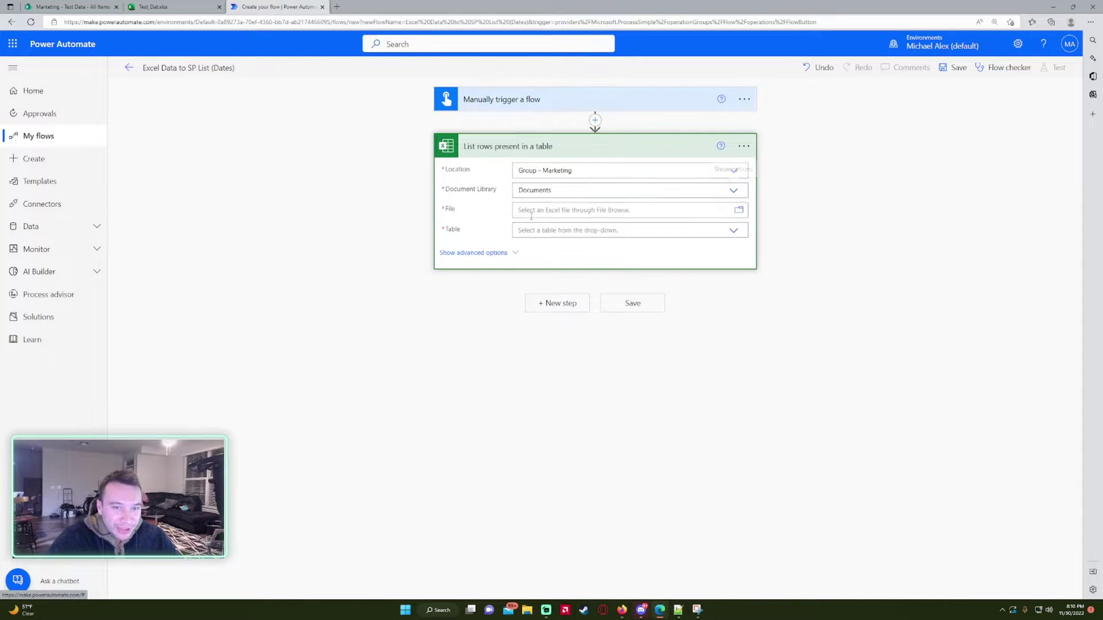
click(739, 210)
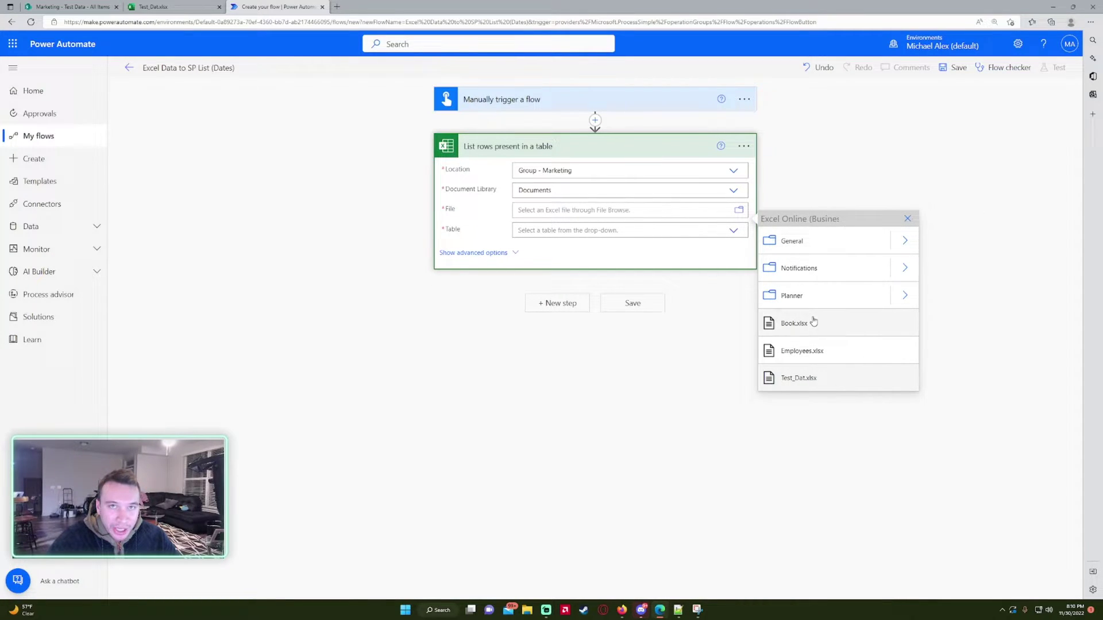
click(812, 383)
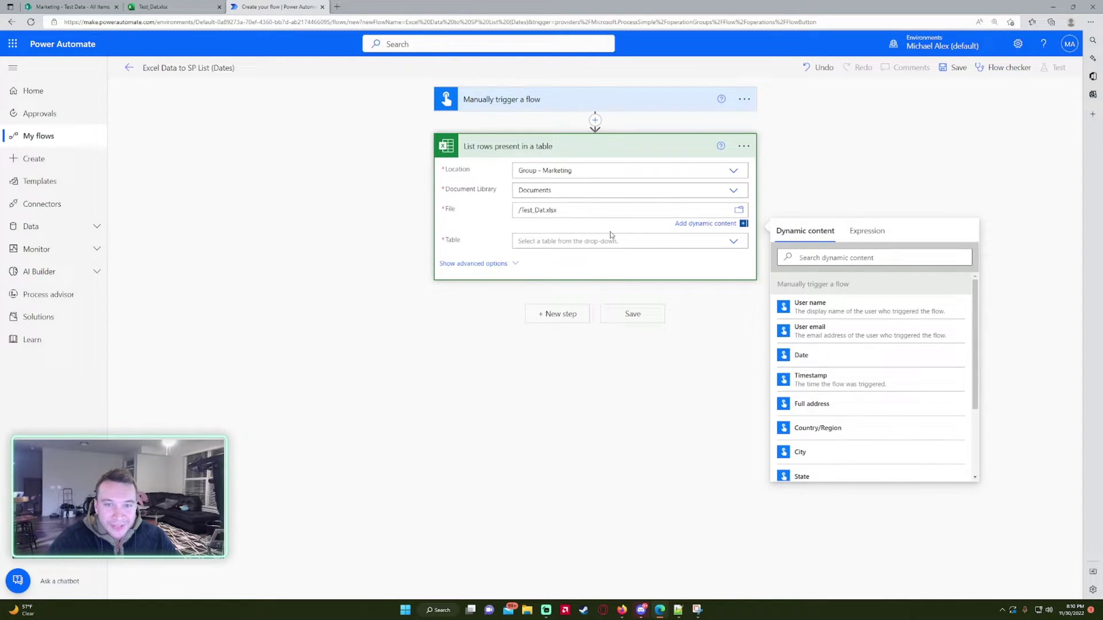
click(560, 241)
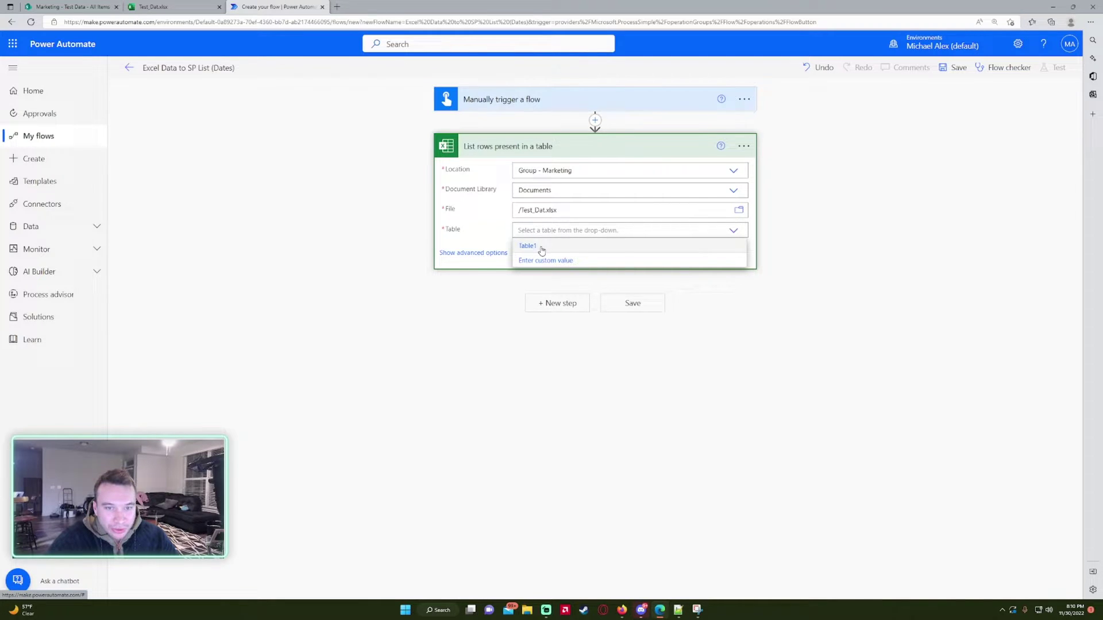
click(541, 248)
Set the action's advanced DateTime Format option to ISO 8601.
click(514, 256)
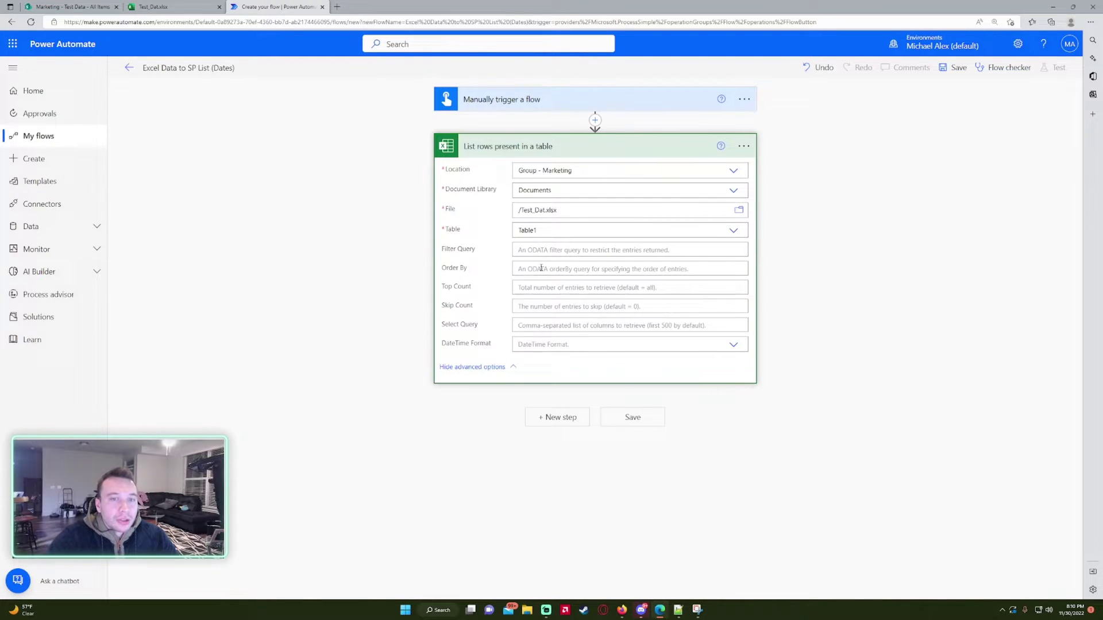
click(573, 340)
click(806, 250)
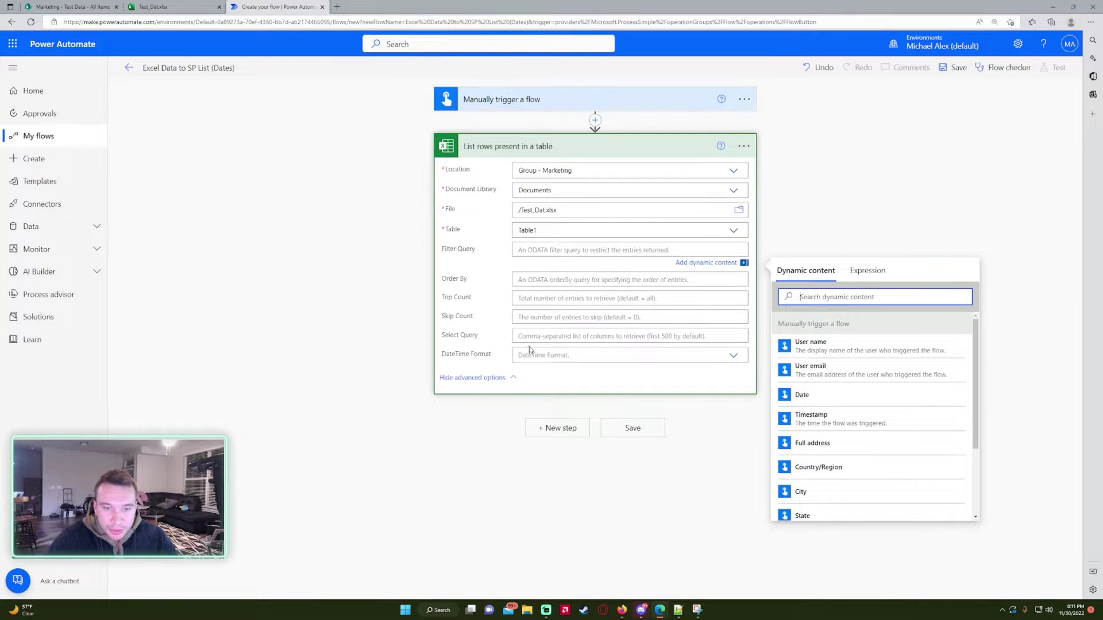
click(490, 355)
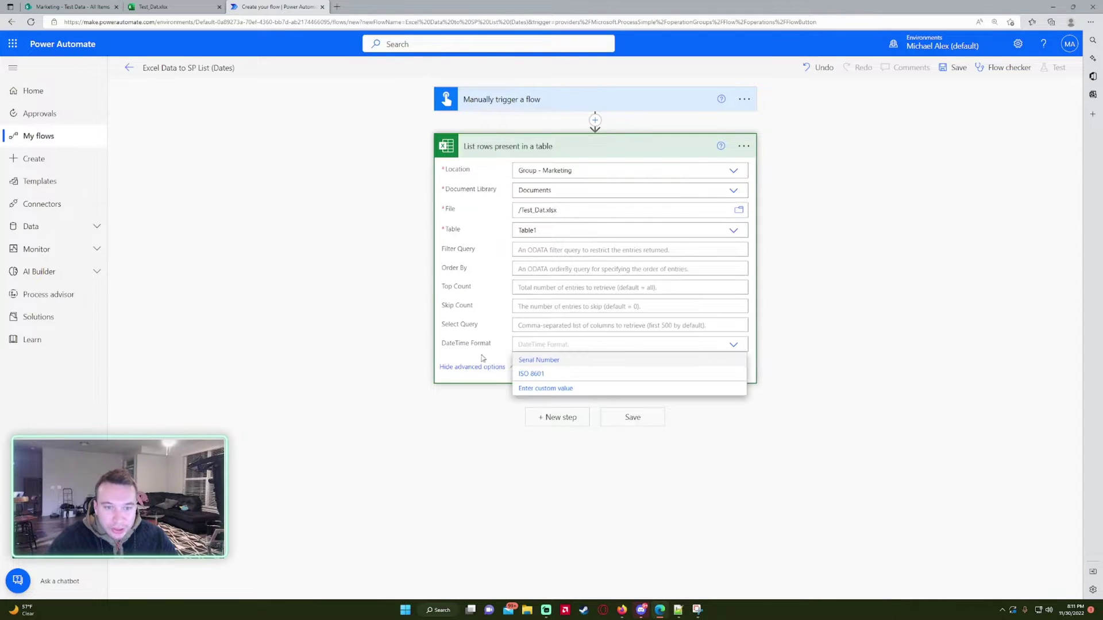
click(550, 375)
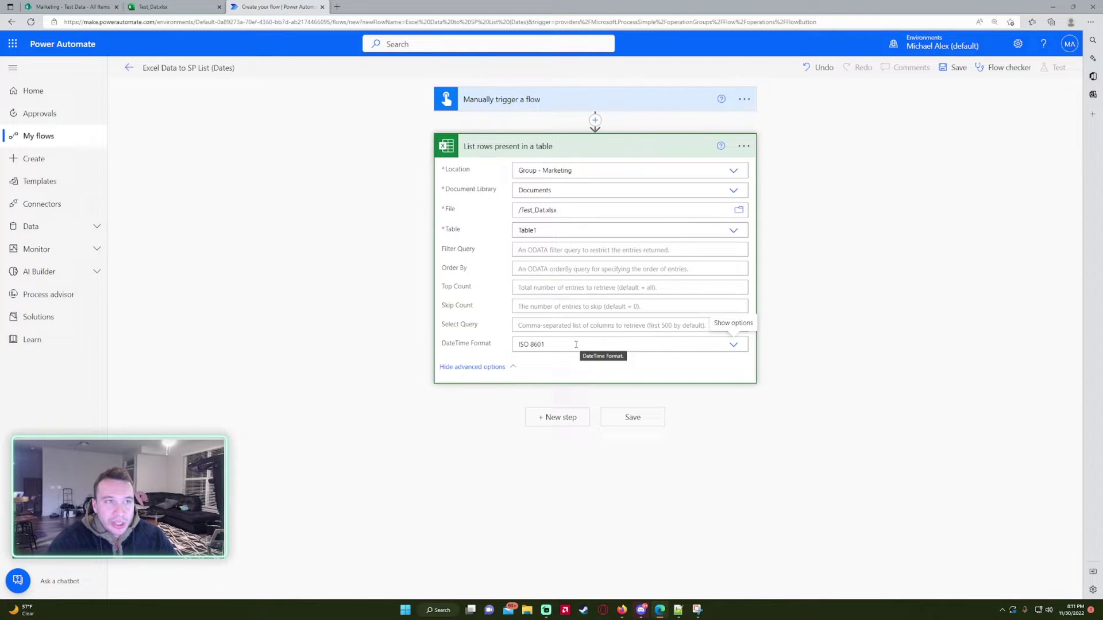
In the Test_Dat workbook, apply General format to the Birthday column.
click(155, 6)
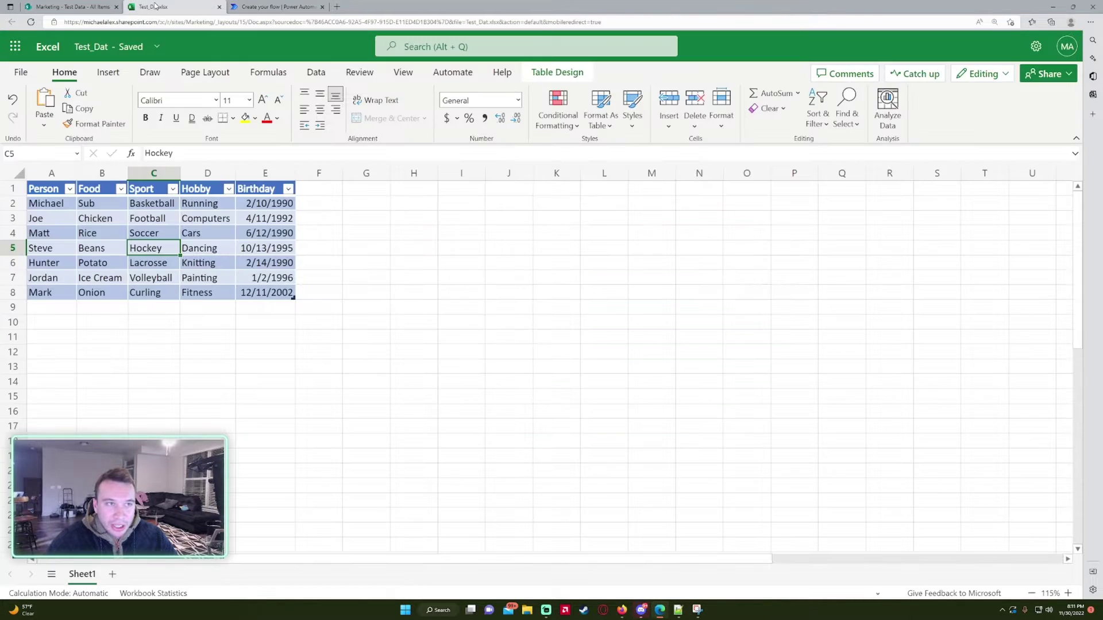
click(273, 203)
click(269, 192)
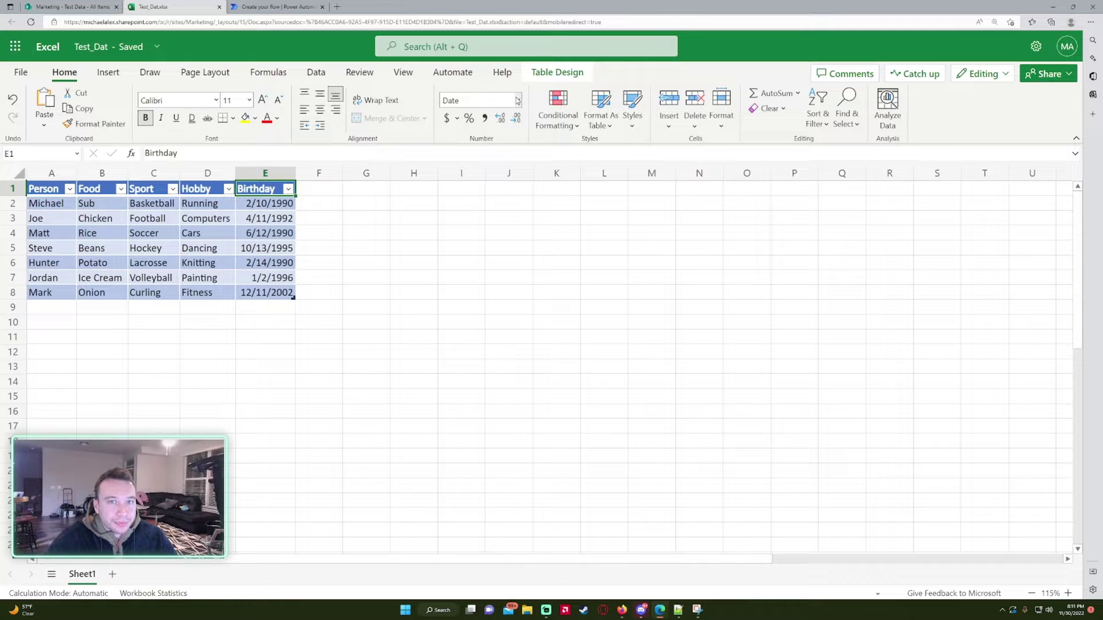
click(478, 104)
click(458, 116)
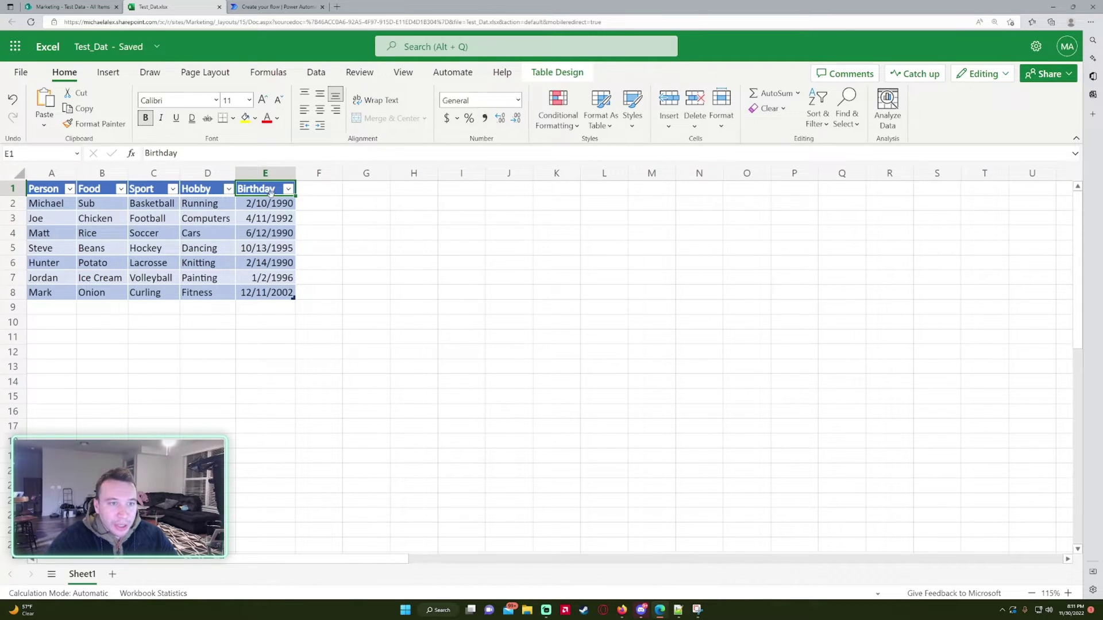
Browse the Date formats under More Number Formats, then close the dialog.
click(480, 101)
click(482, 338)
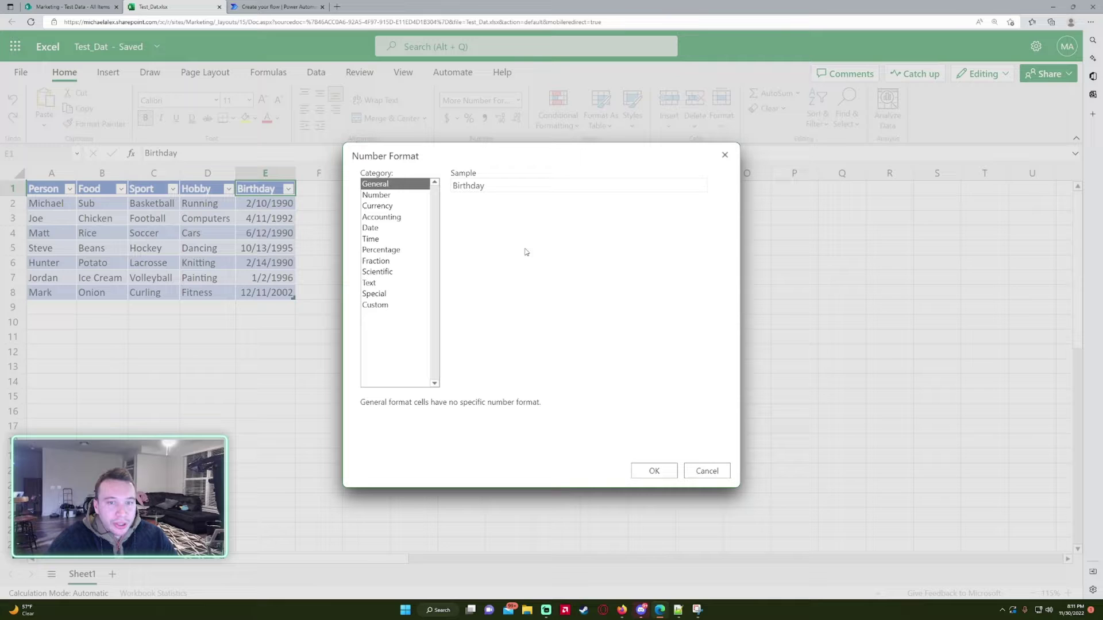
click(398, 293)
click(399, 218)
click(399, 228)
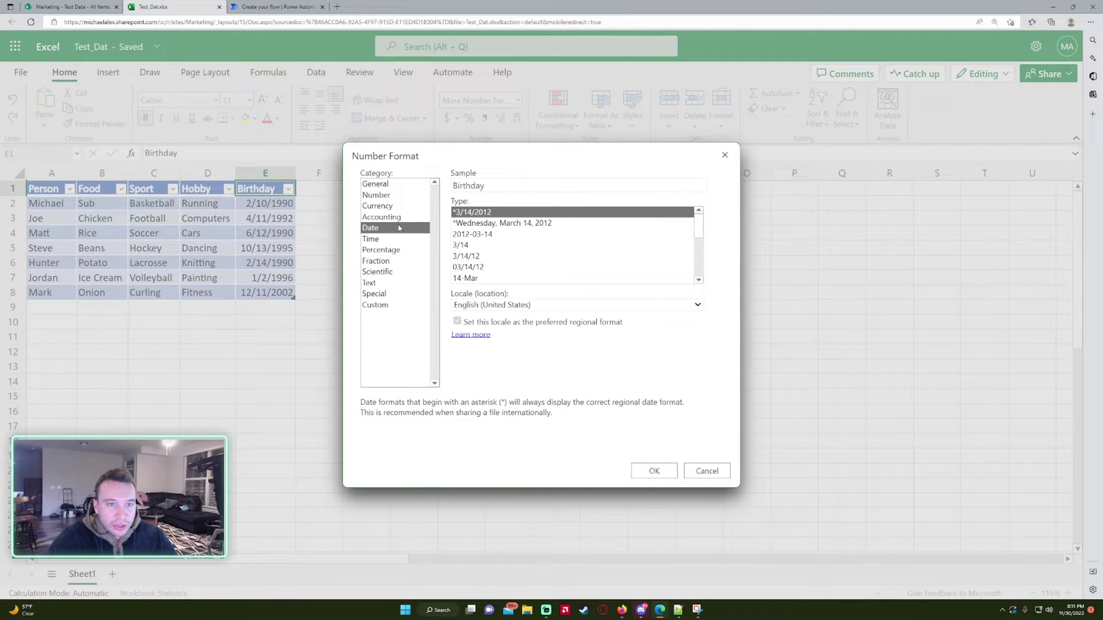
scroll(523, 260, down, 3)
click(724, 155)
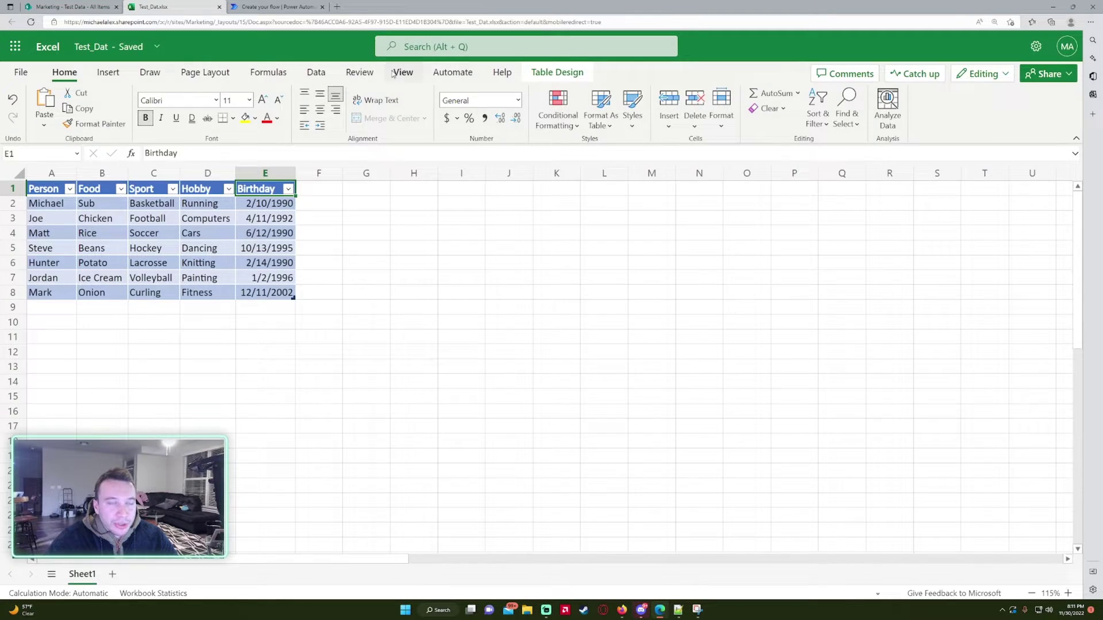
Back in the flow, delete the ISO 8601 value from List rows' DateTime Format.
click(301, 5)
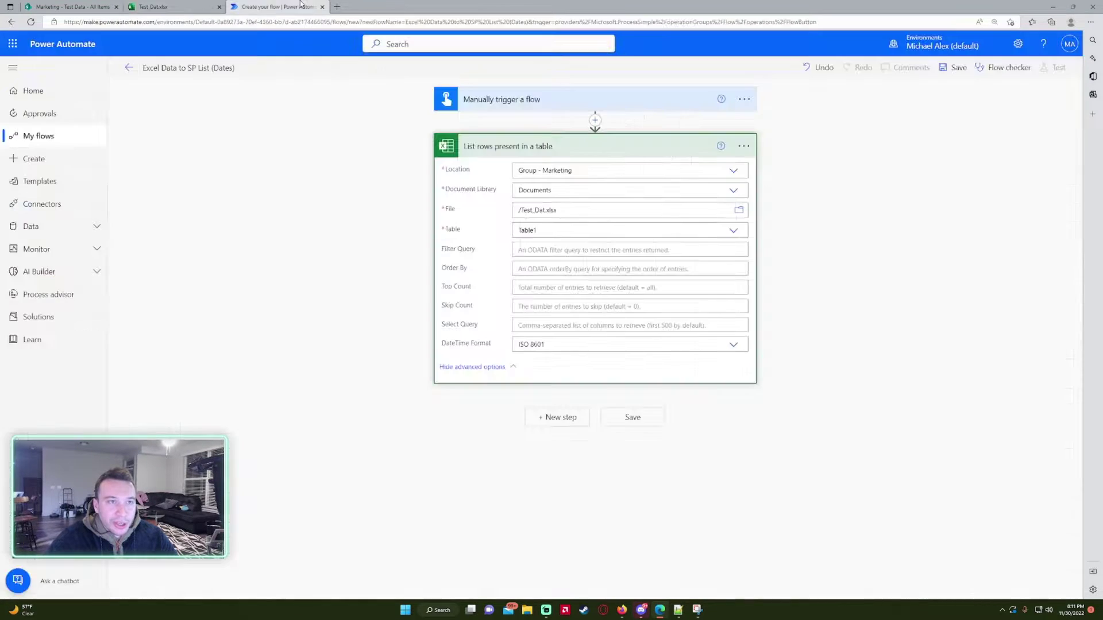
click(593, 343)
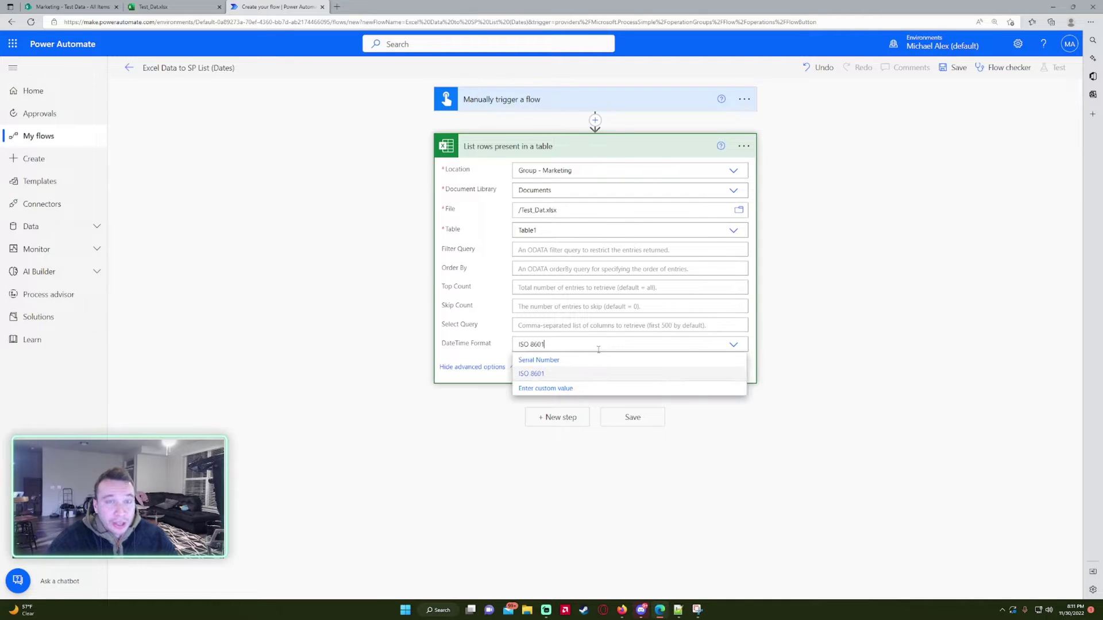
click(556, 345)
click(557, 345)
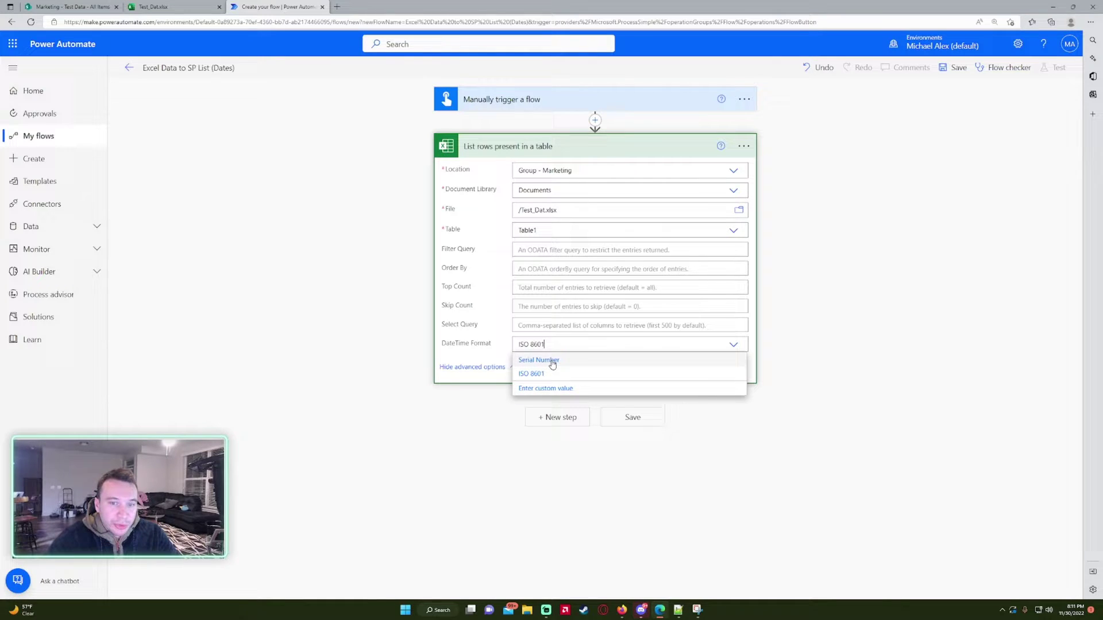
key(ctrl+a)
key(BackSpace)
click(679, 386)
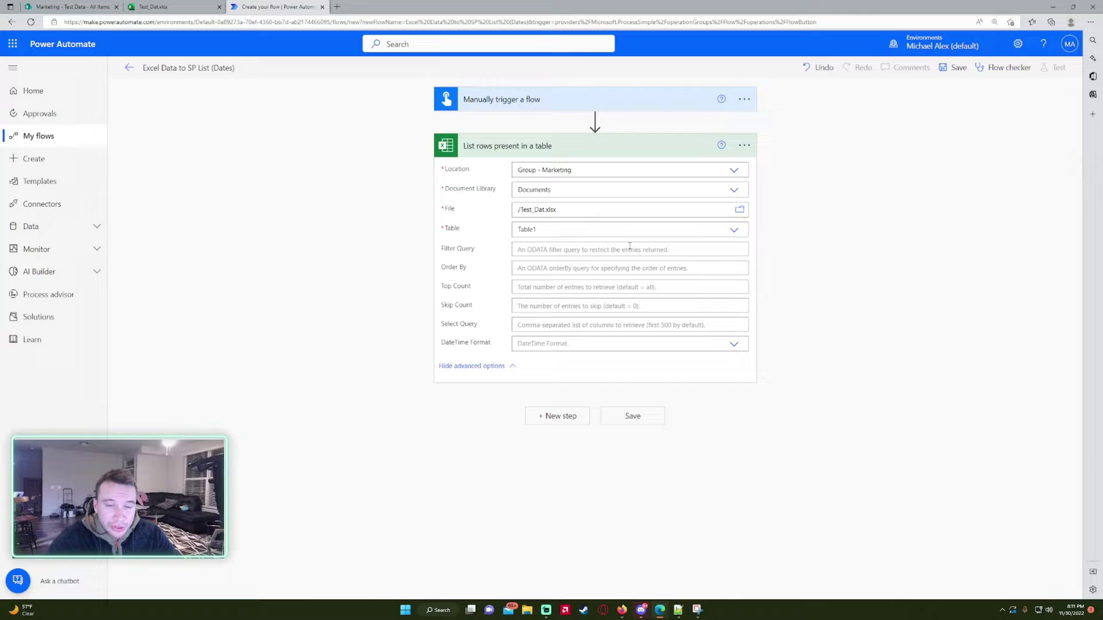
Re-expand List rows, reselect ISO 8601, then clear DateTime Format again to leave it blank.
click(528, 159)
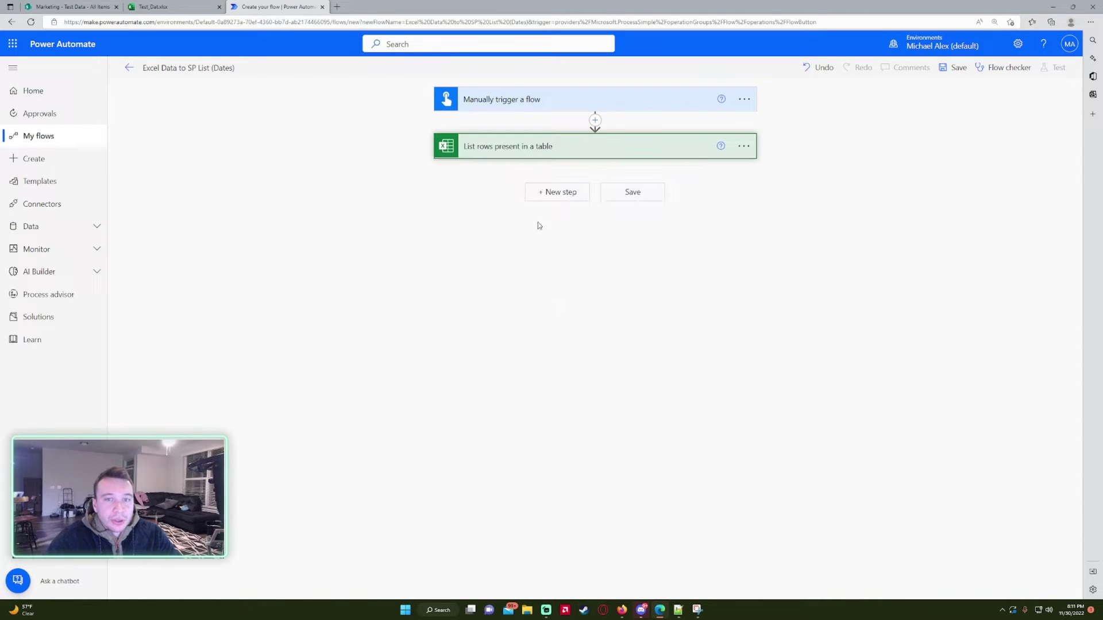
click(547, 143)
click(547, 346)
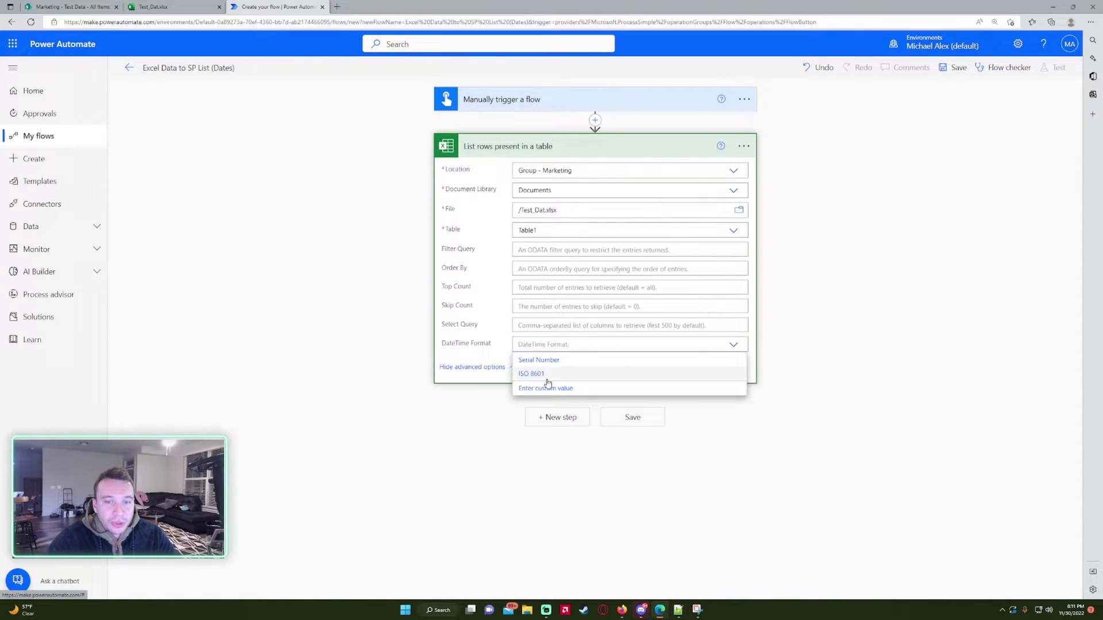
click(536, 374)
click(528, 346)
key(BackSpace)
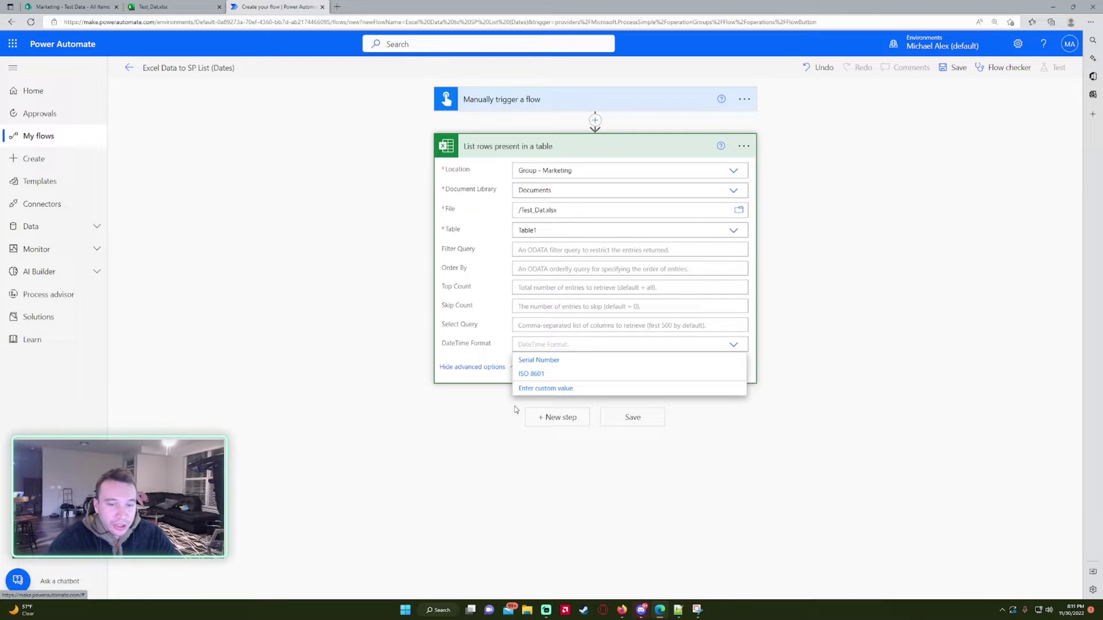
Add a SharePoint Create item for the Marketing site's Test Data list, with Title set to Person.
click(463, 431)
click(557, 427)
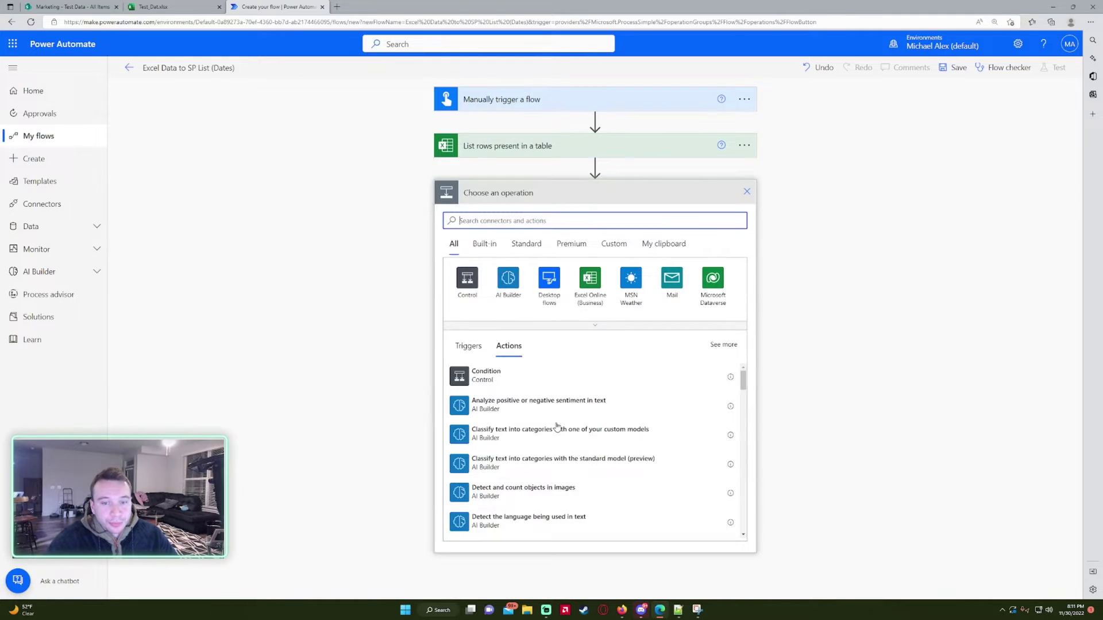
text(create)
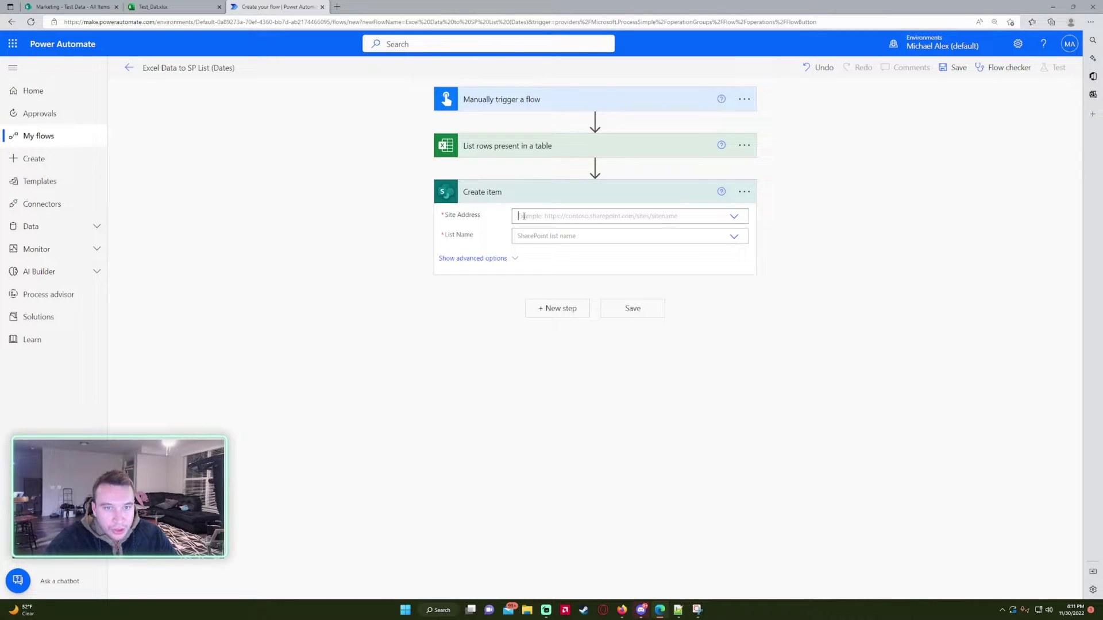
click(523, 216)
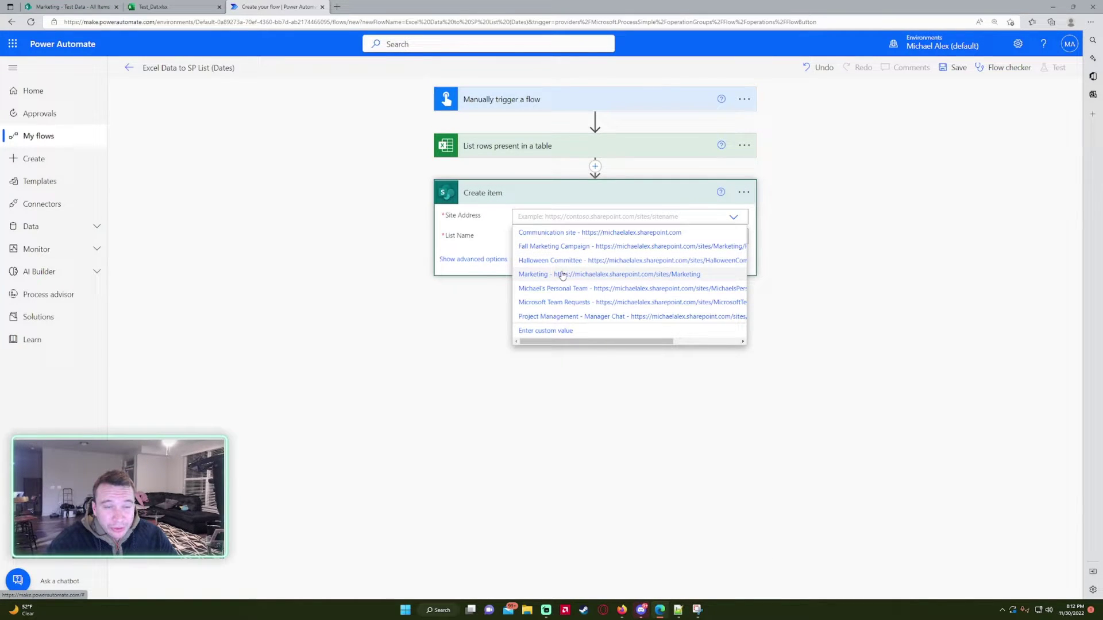
click(562, 275)
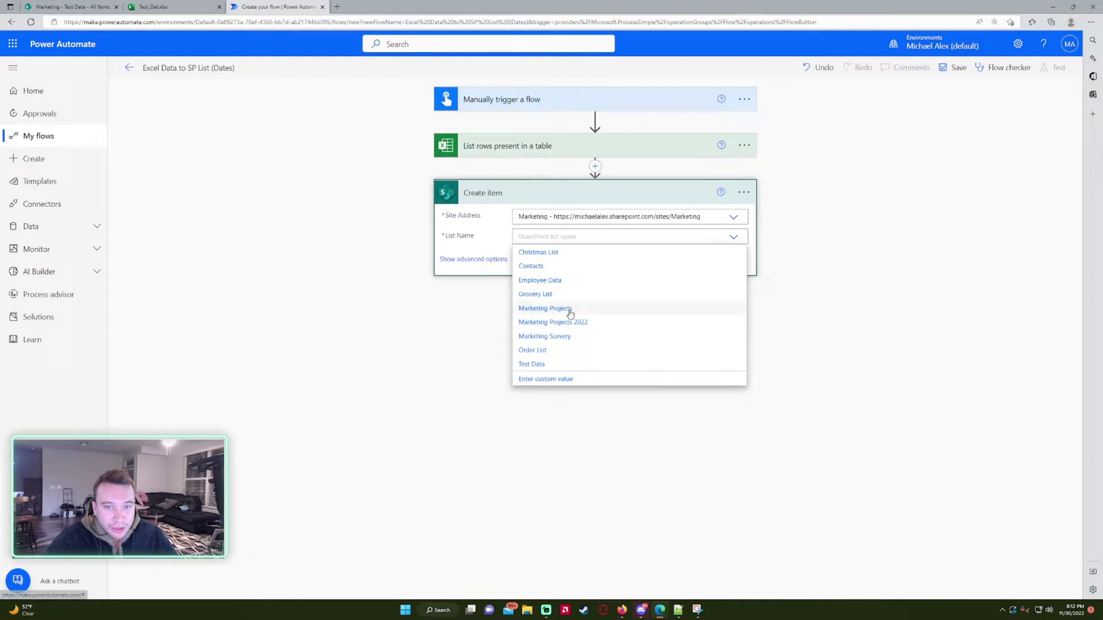
click(537, 364)
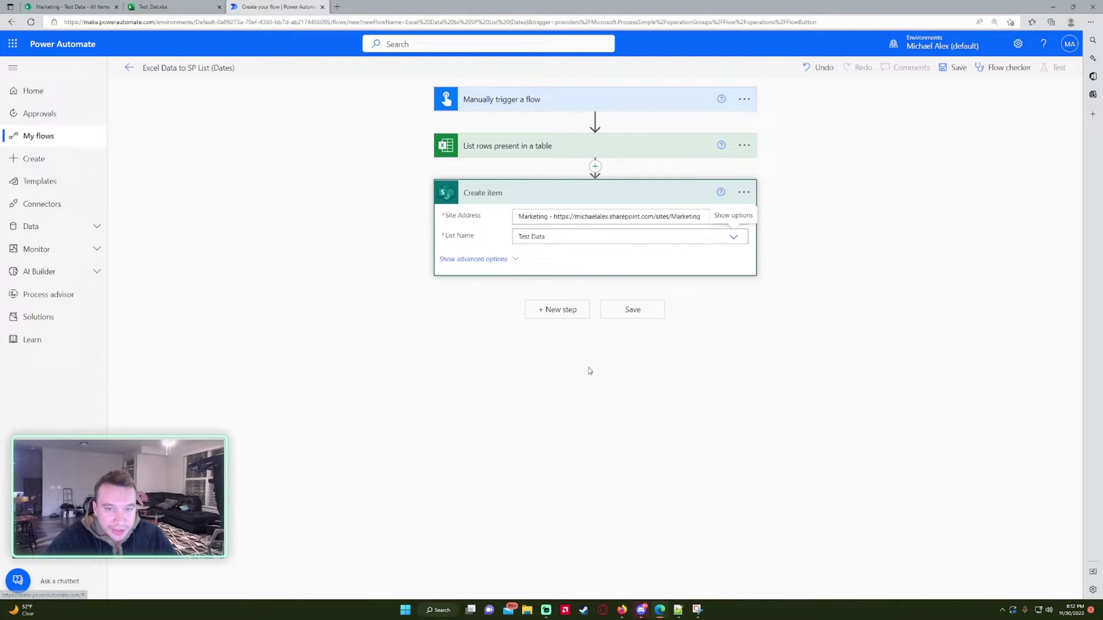
click(544, 253)
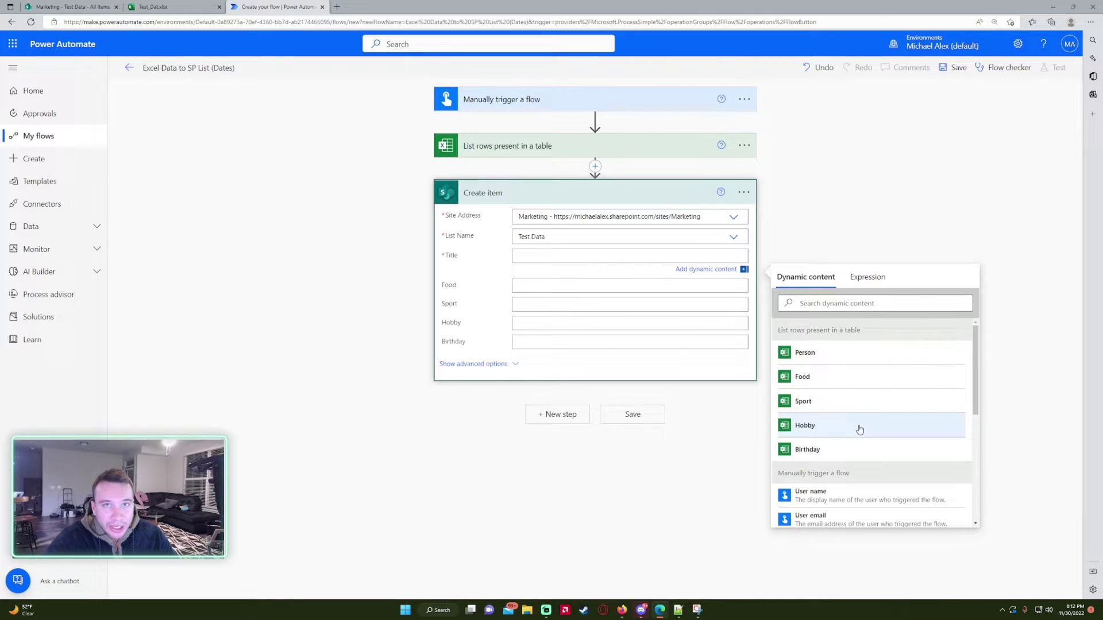
click(831, 359)
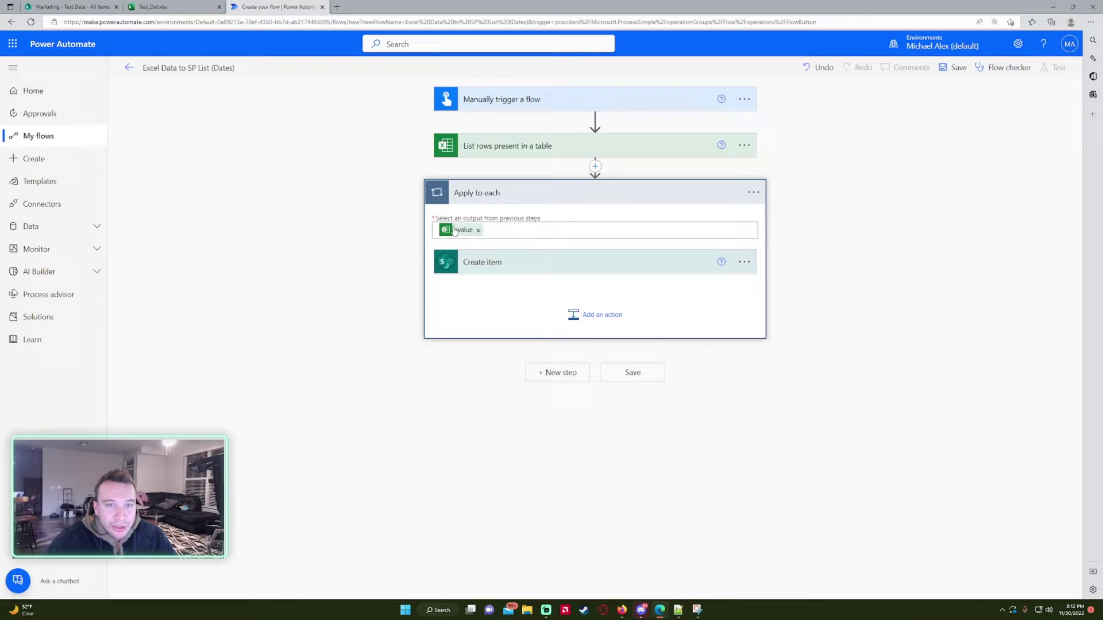
click(172, 6)
click(12, 203)
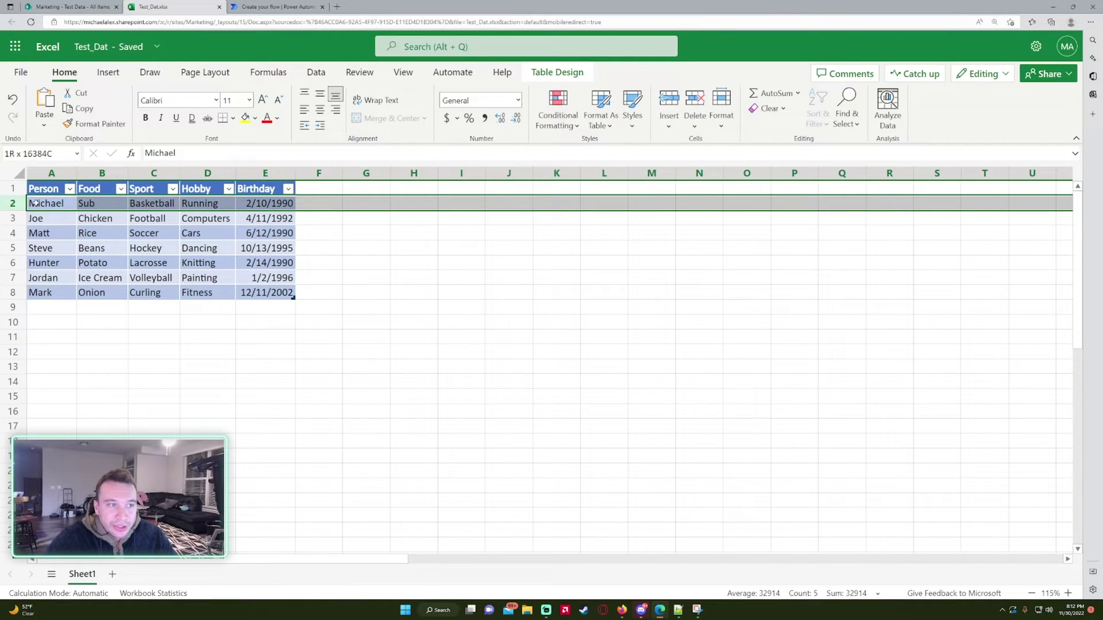
click(40, 220)
click(49, 246)
click(38, 294)
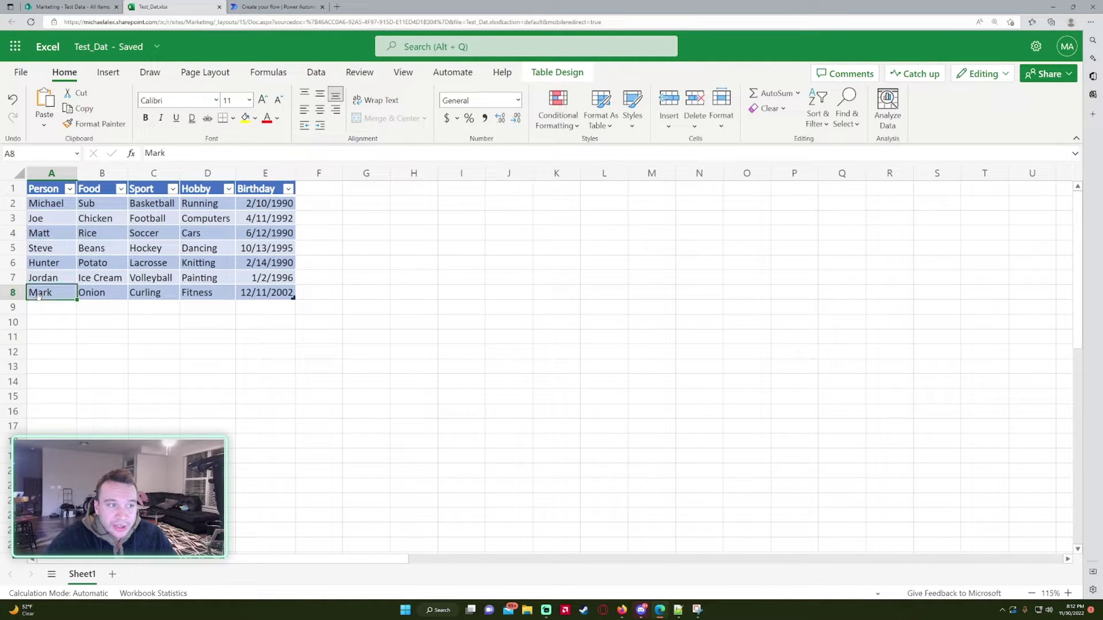
click(52, 218)
drag(49, 203, 39, 295)
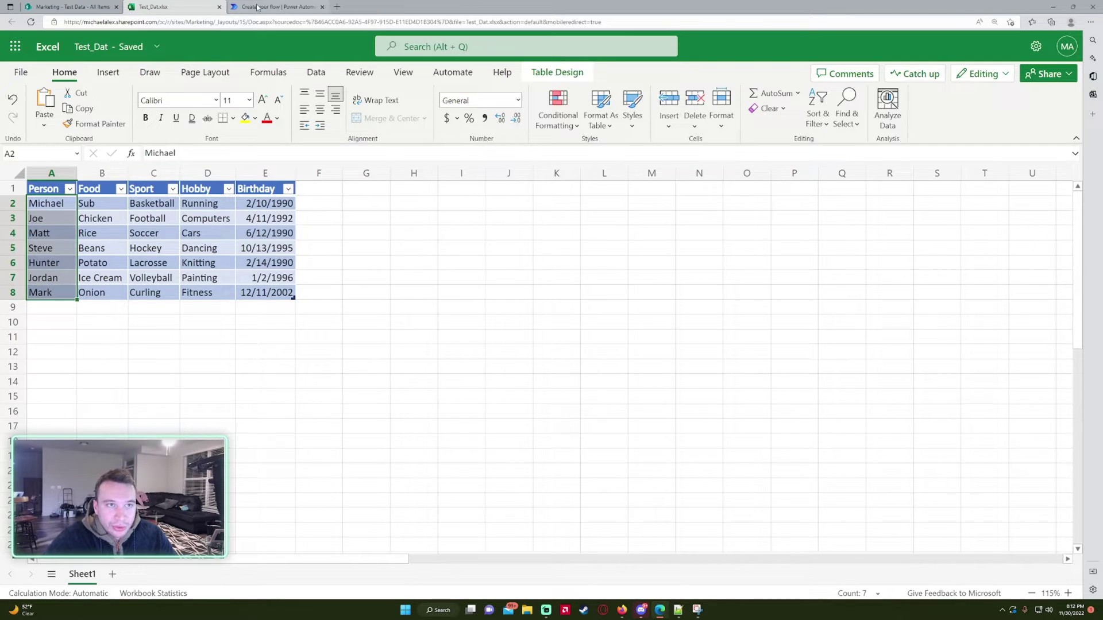
click(276, 7)
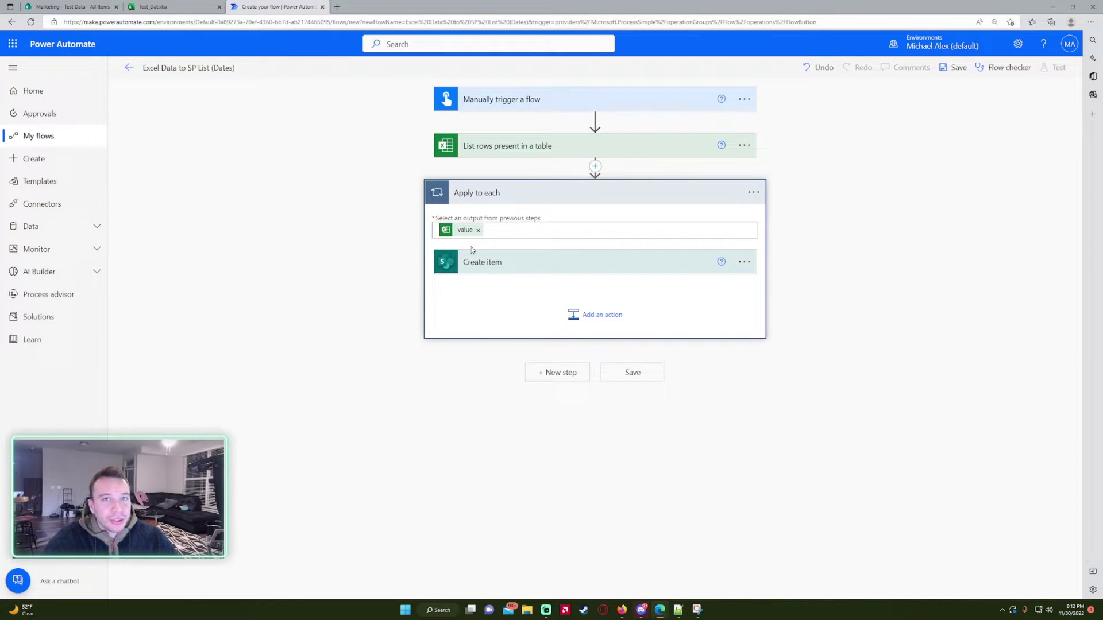
Map the Excel Food, Sport, Hobby and Birthday values into the matching Create item fields.
click(522, 266)
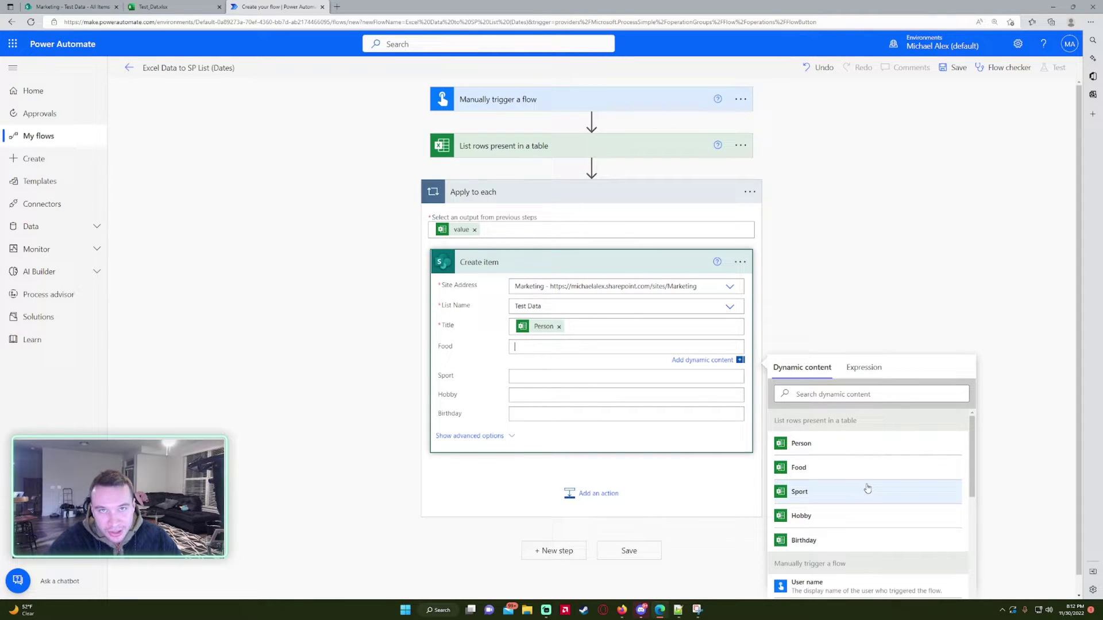
click(824, 467)
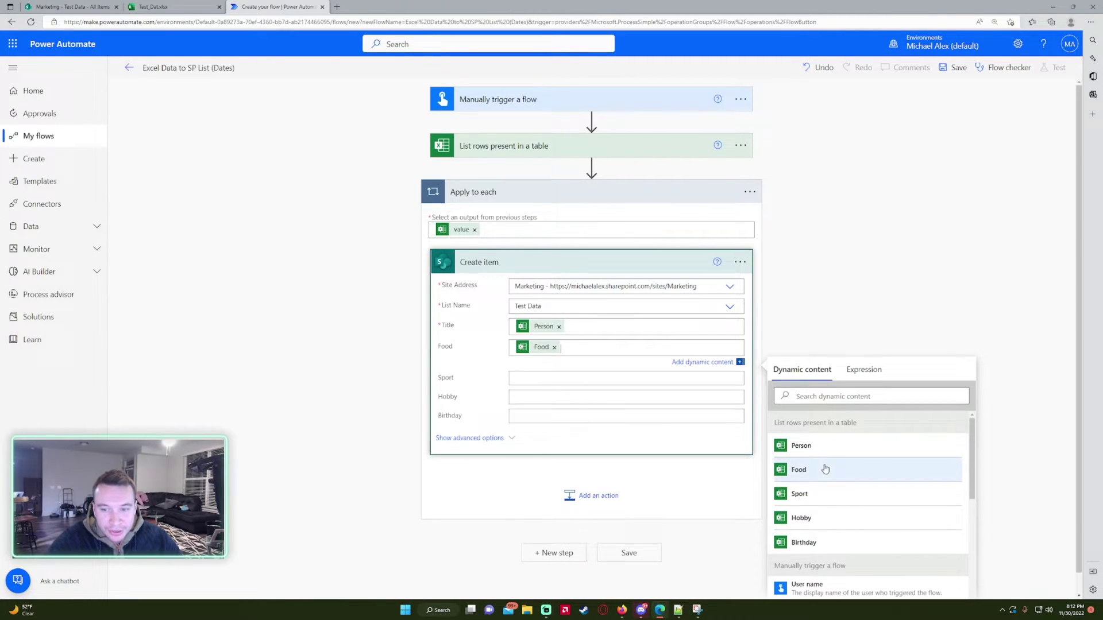
click(820, 493)
click(602, 348)
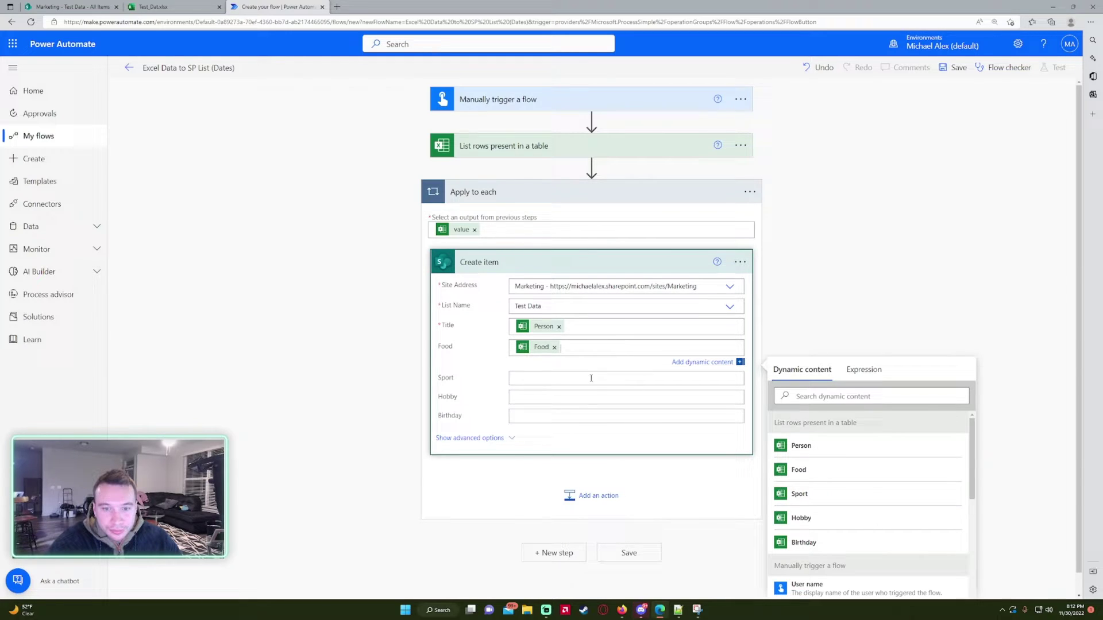
click(609, 378)
click(844, 513)
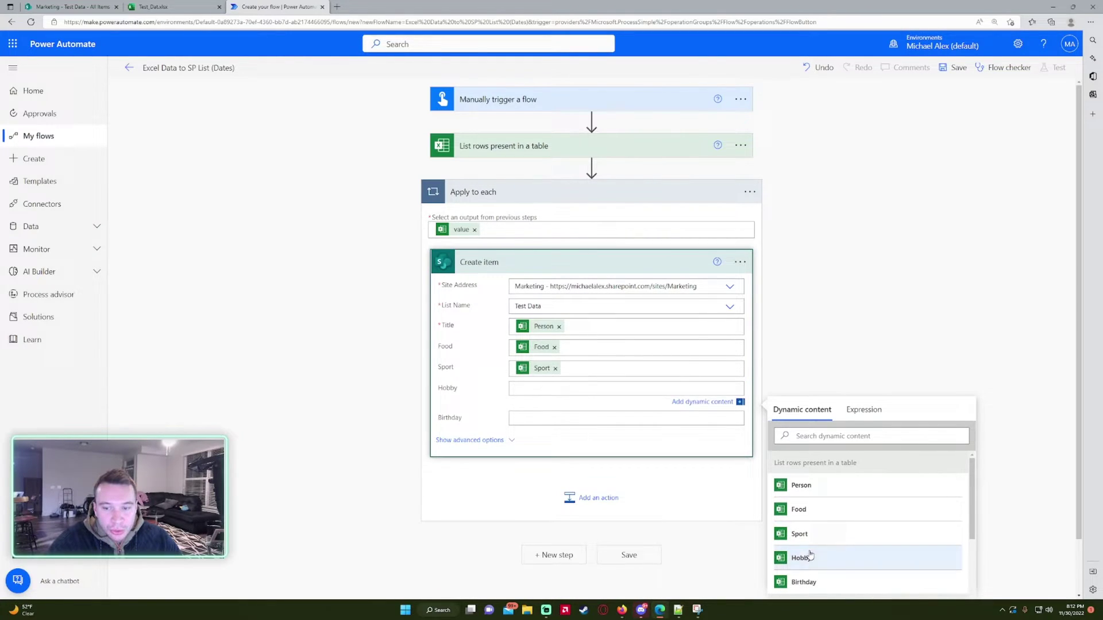
click(833, 539)
scroll(804, 586, down, 1)
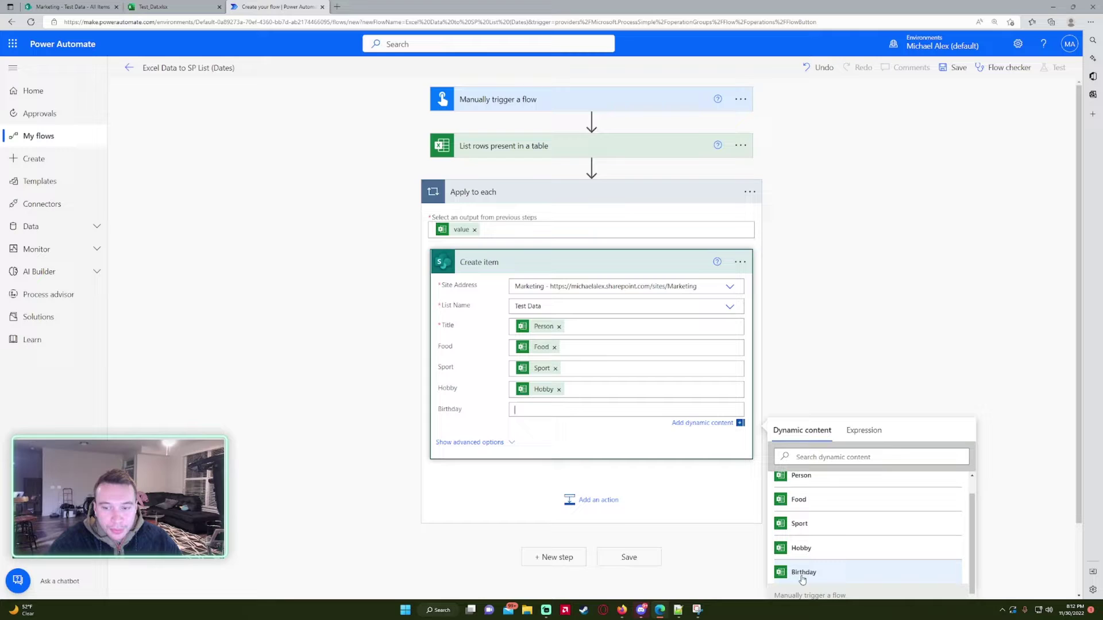
click(804, 554)
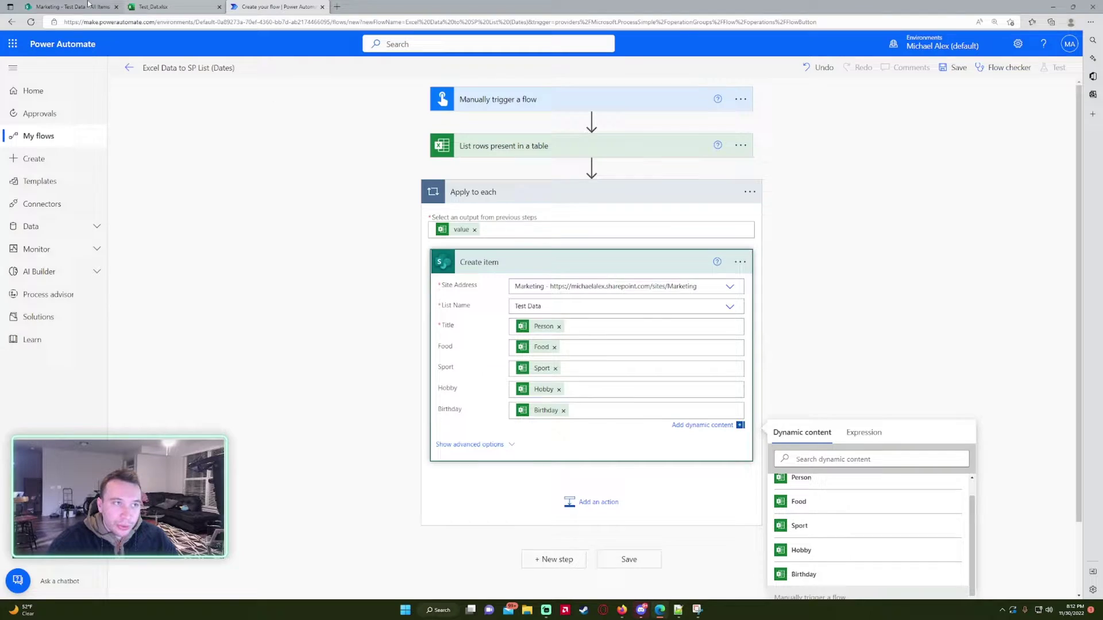
Compare against the SharePoint Test Data list columns, then save the flow.
click(68, 6)
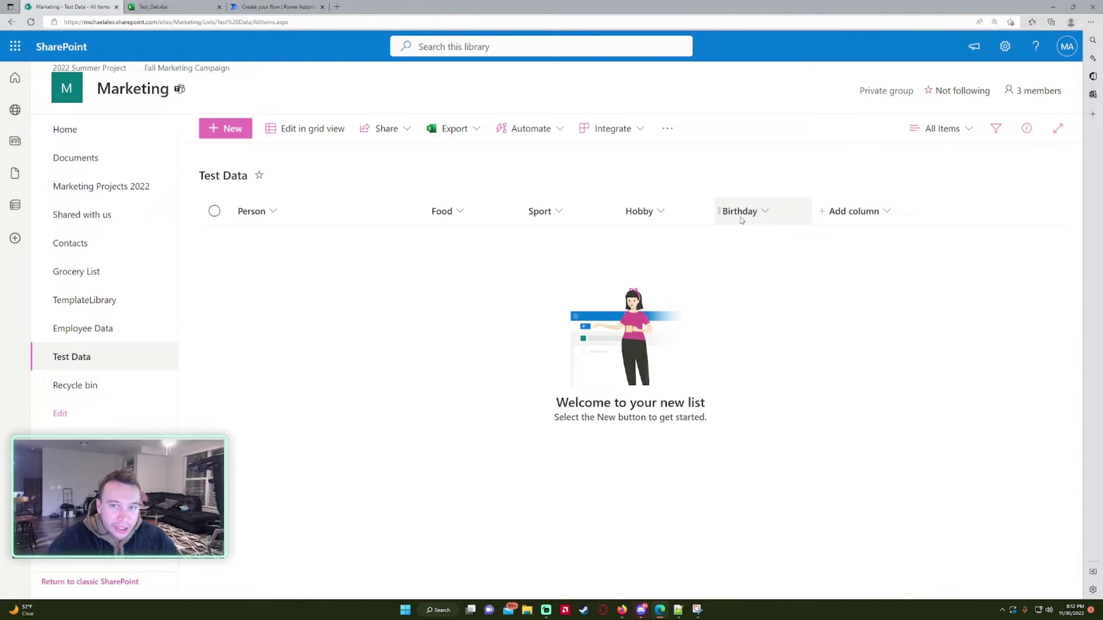
click(276, 6)
click(629, 560)
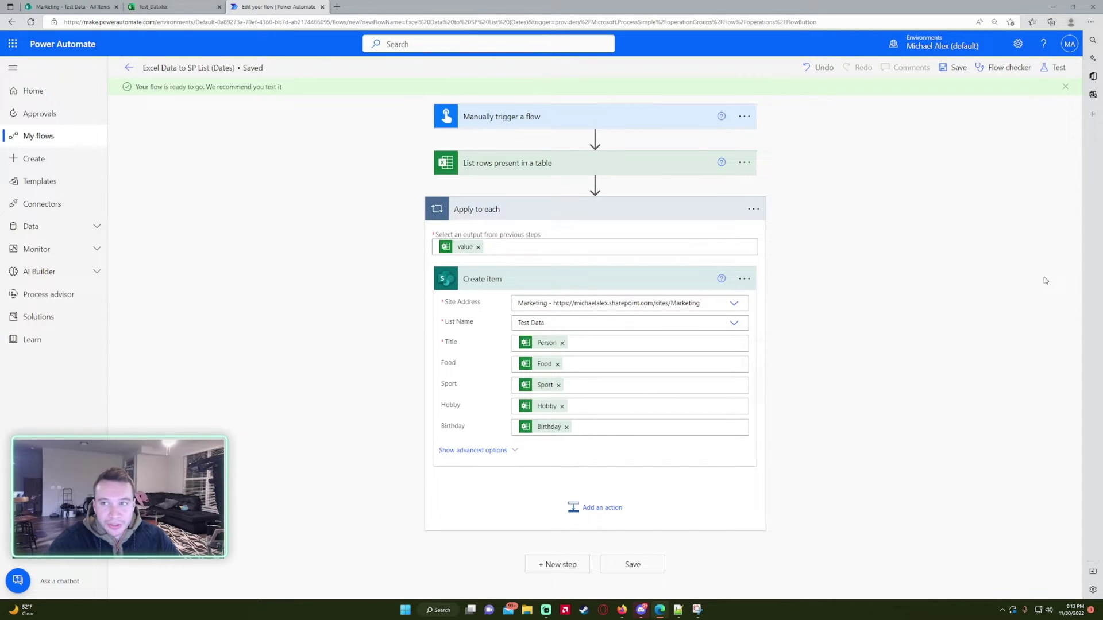
Run a manual test of the flow.
click(1056, 70)
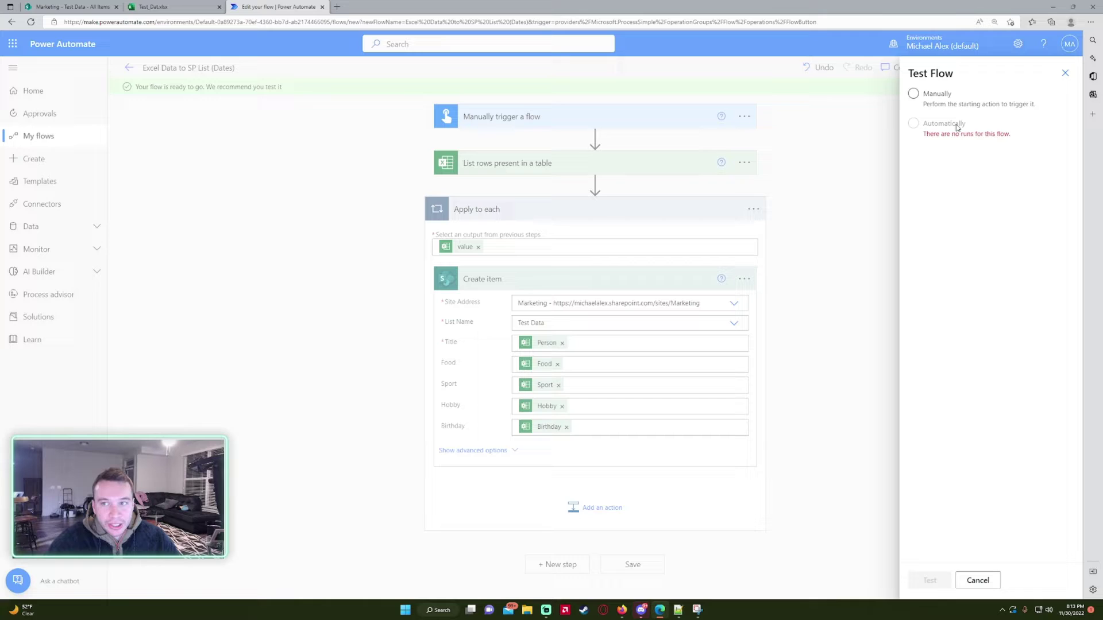
click(939, 103)
click(933, 580)
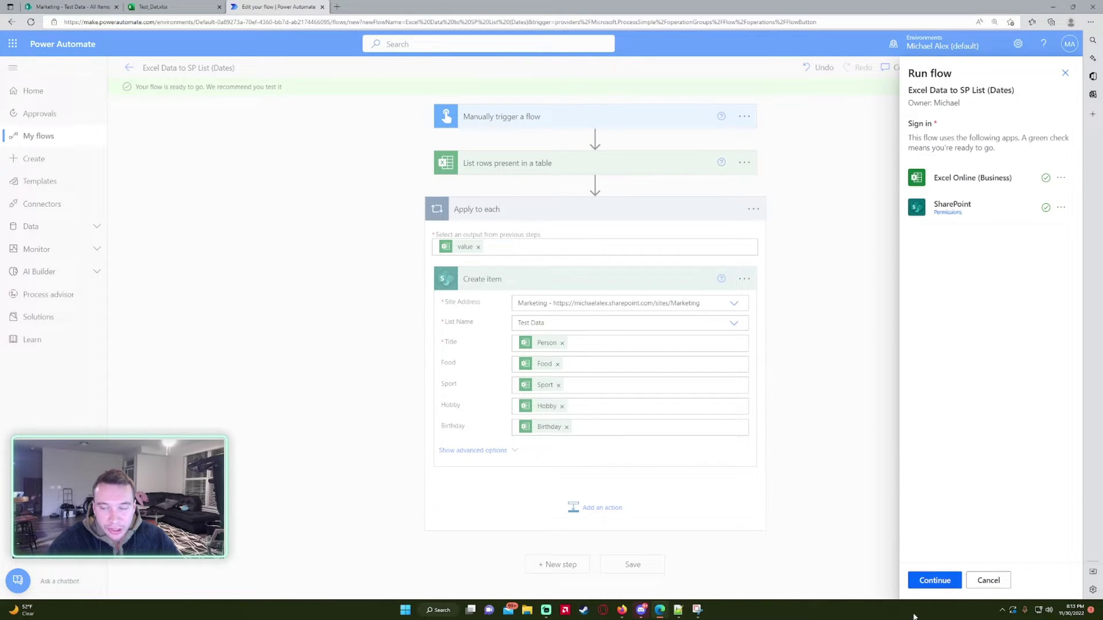
click(934, 587)
click(936, 586)
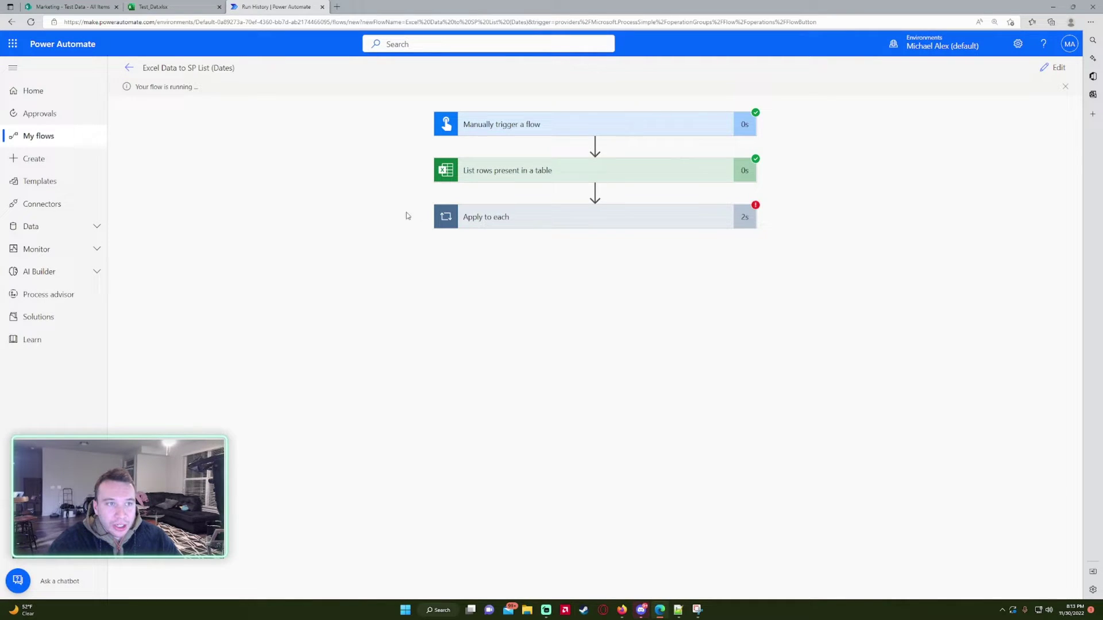
Inspect the failed Apply to each error: Birthday value 32914 is not String/date format.
click(744, 221)
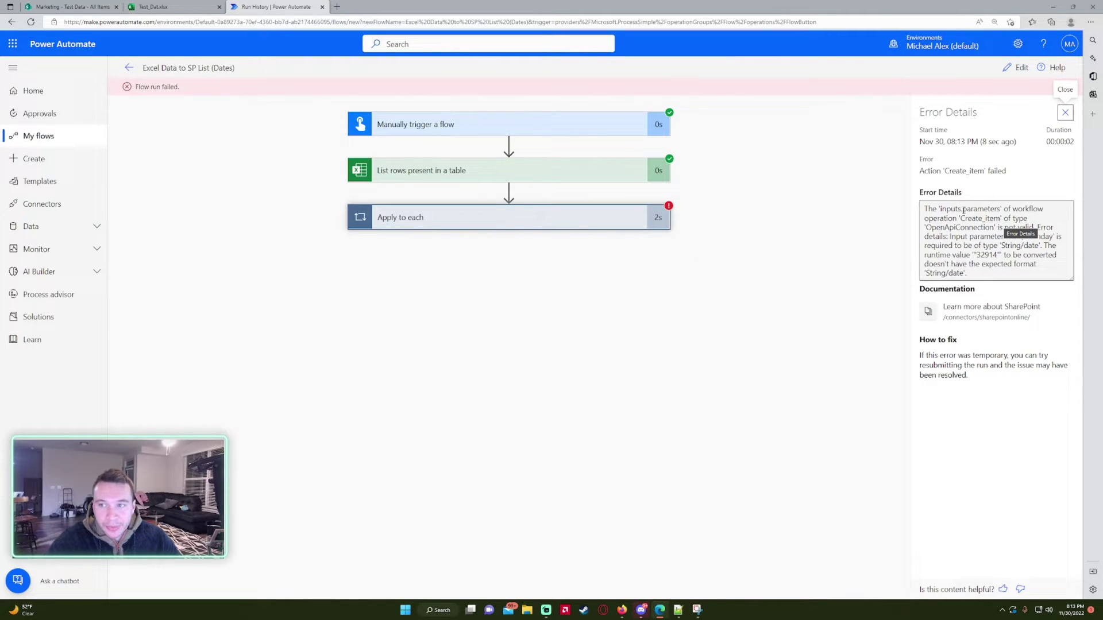
drag(961, 209, 1053, 238)
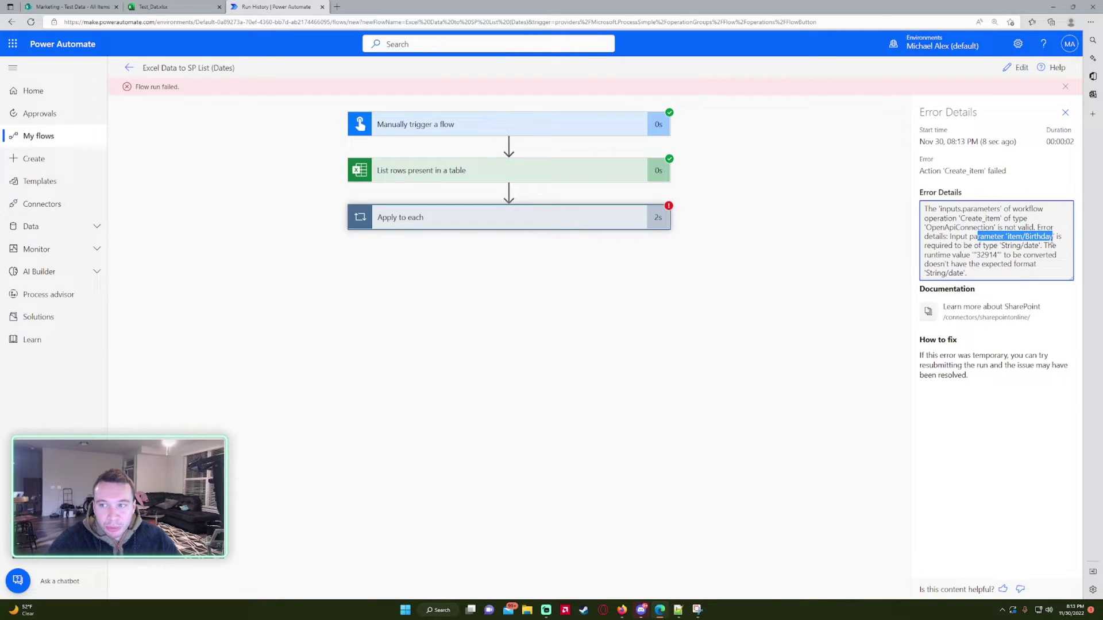
drag(978, 246, 1028, 246)
drag(941, 255, 1020, 265)
click(988, 256)
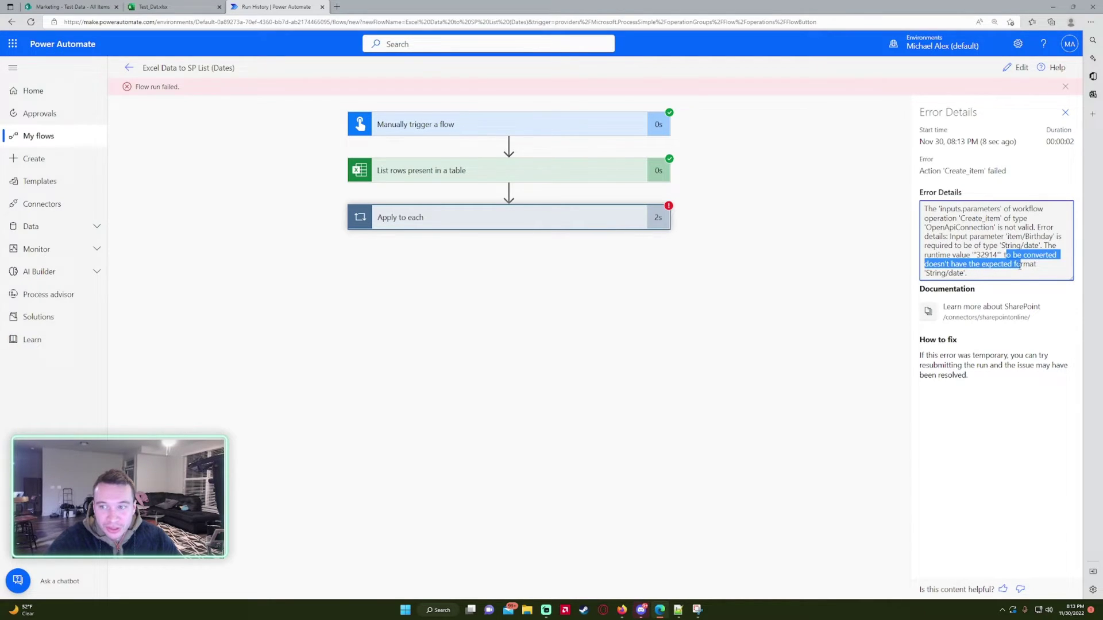
click(1020, 266)
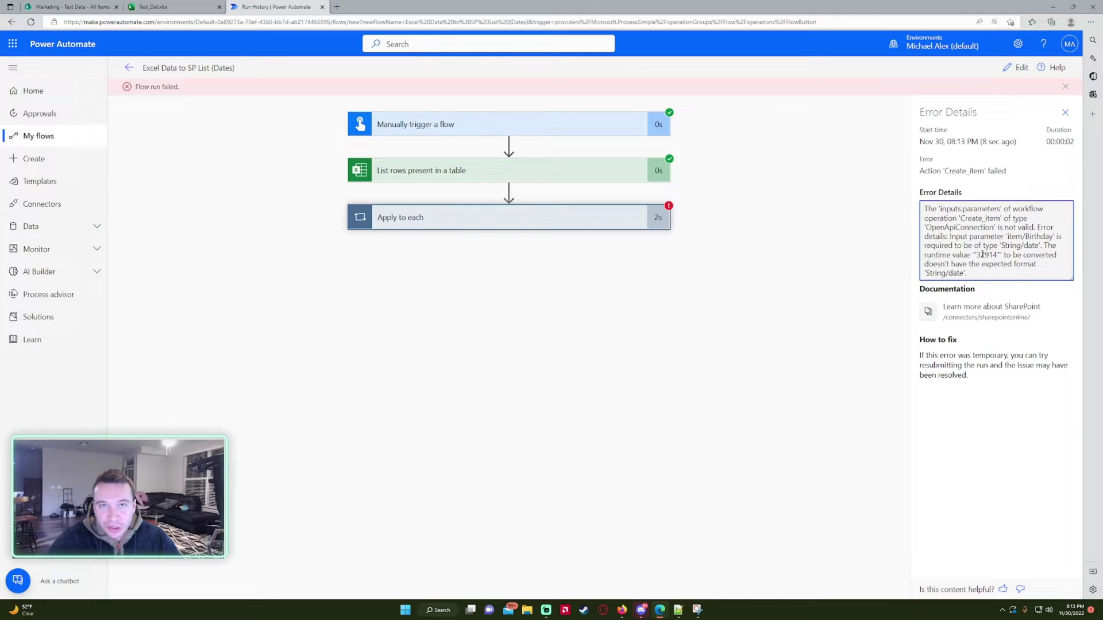
Remove the Birthday token from the Create item Birthday field.
click(1012, 69)
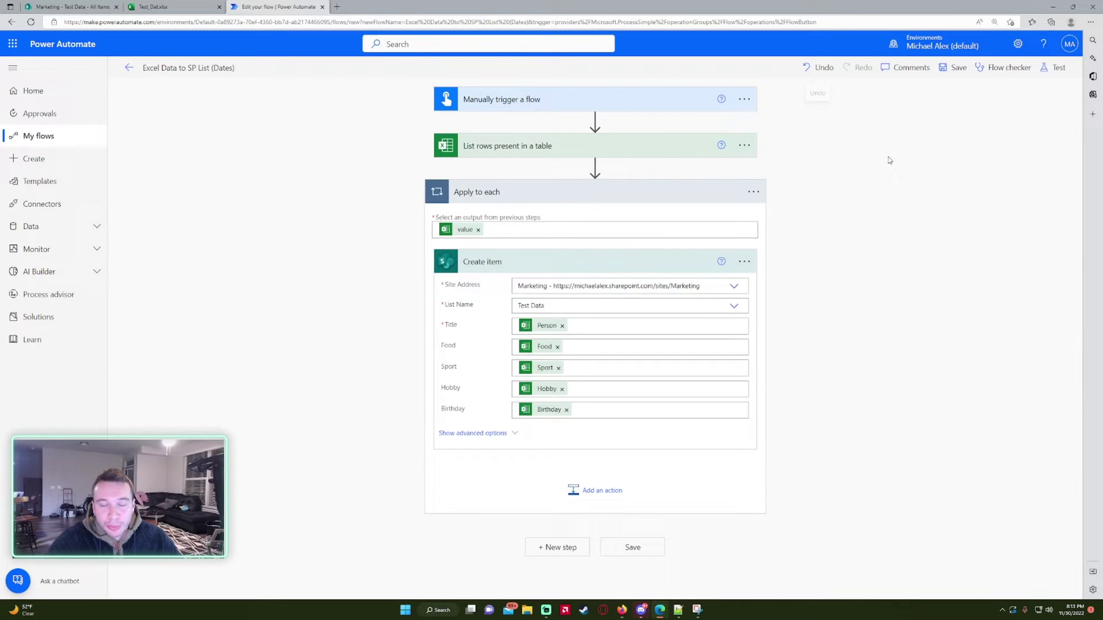
click(572, 411)
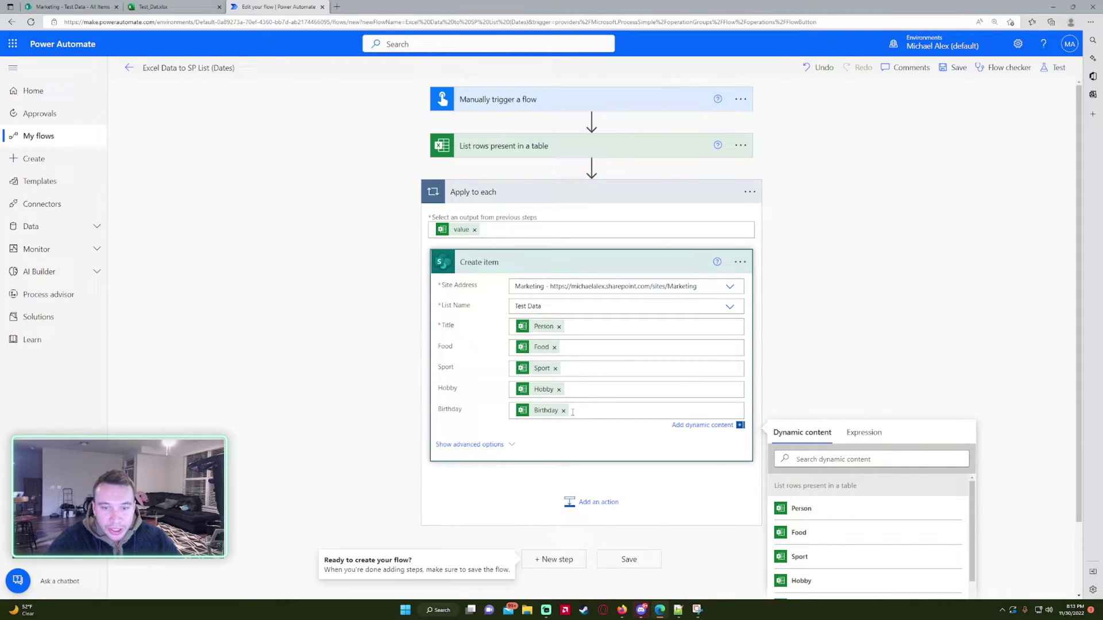
click(563, 410)
scroll(587, 413, down, 2)
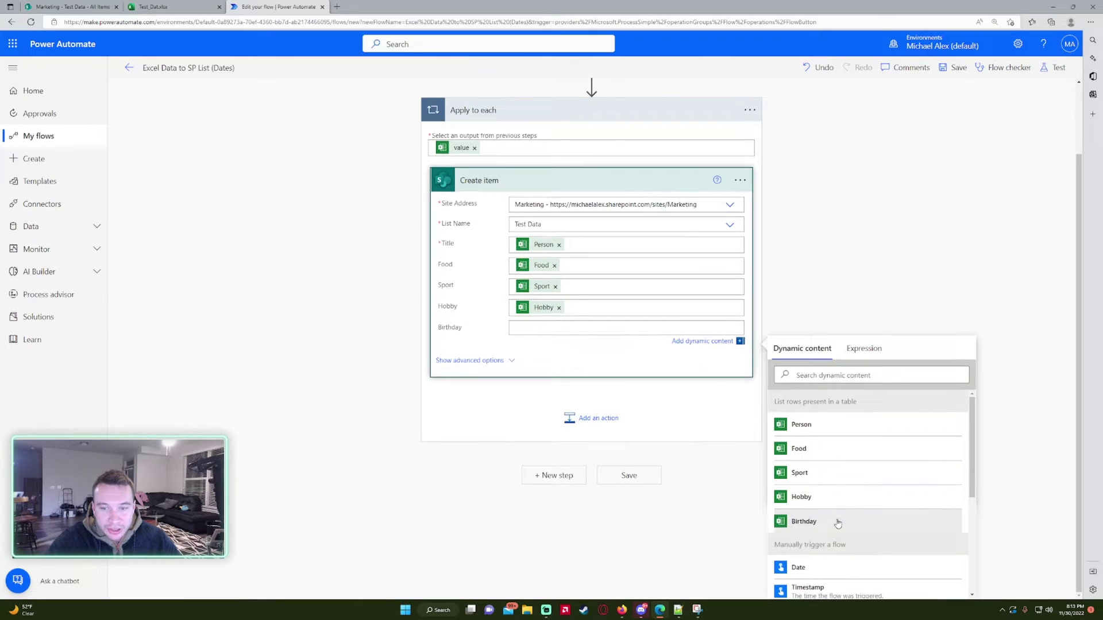
click(803, 523)
key(BackSpace)
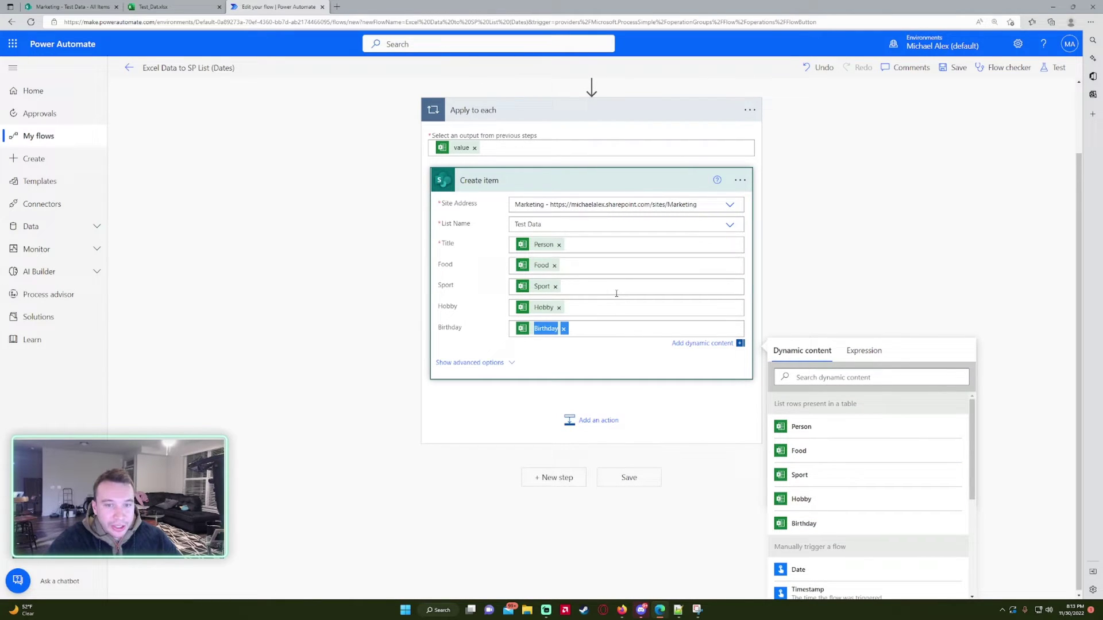
click(563, 329)
click(564, 329)
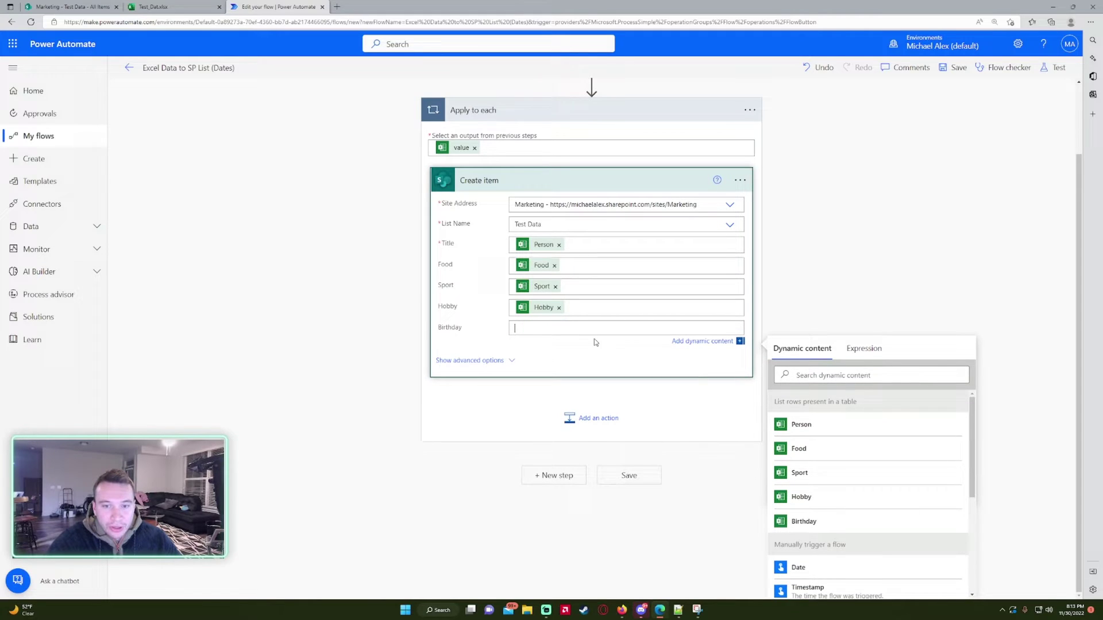
Paste the items('Apply_to_each')?['Birthday'] reference into the Expression tab and cut it out.
click(879, 360)
text(@{items('Apply_to_each')?['Birthday']})
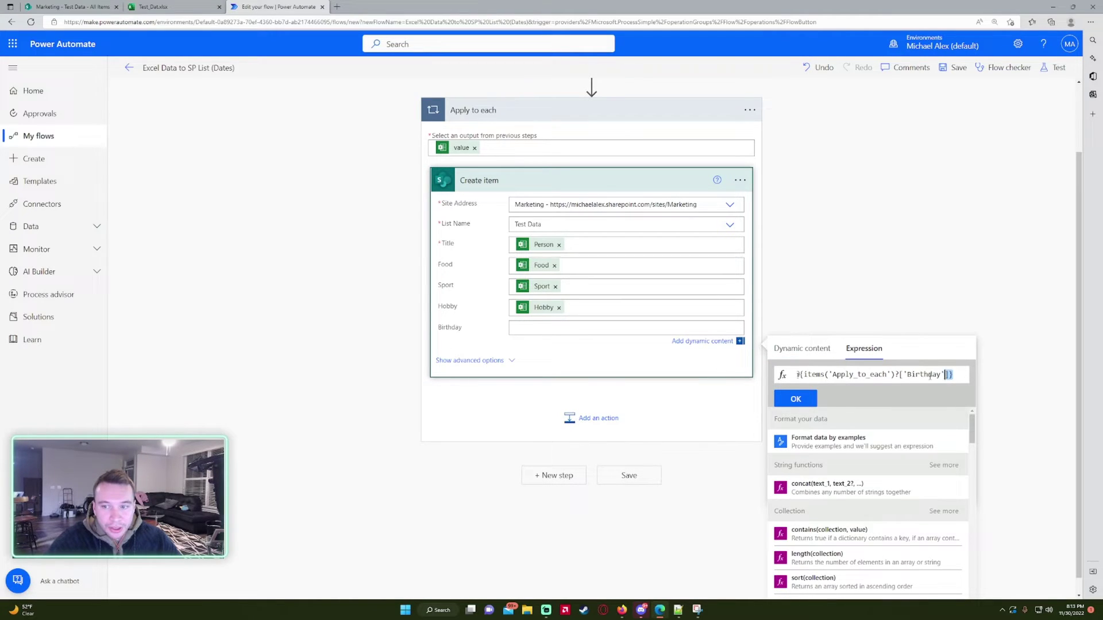
key(ctrl+a)
key(End)
key(ctrl+a)
key(ctrl+c)
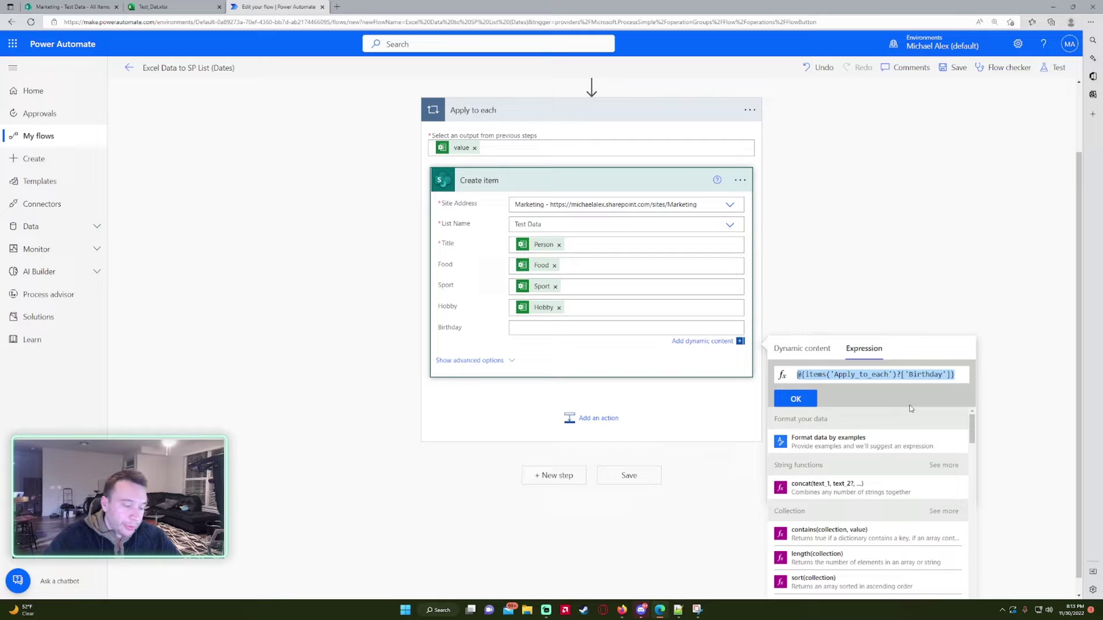
key(Delete)
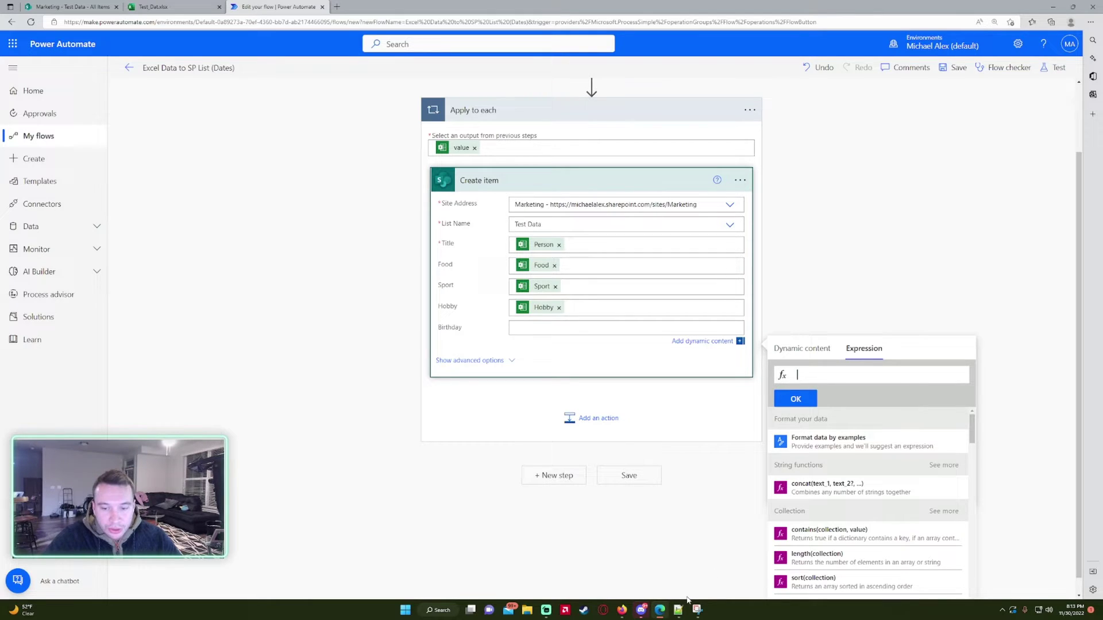
Open a blank Notepad for drafting, then bring up the Test_Dat workbook.
mouse_move(680, 610)
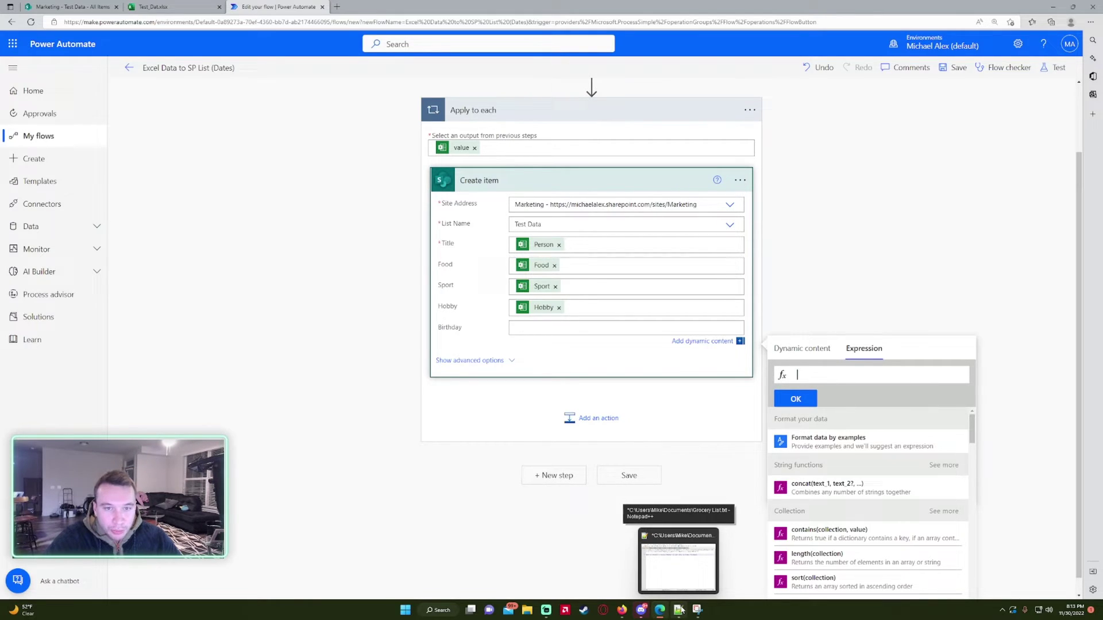
click(678, 609)
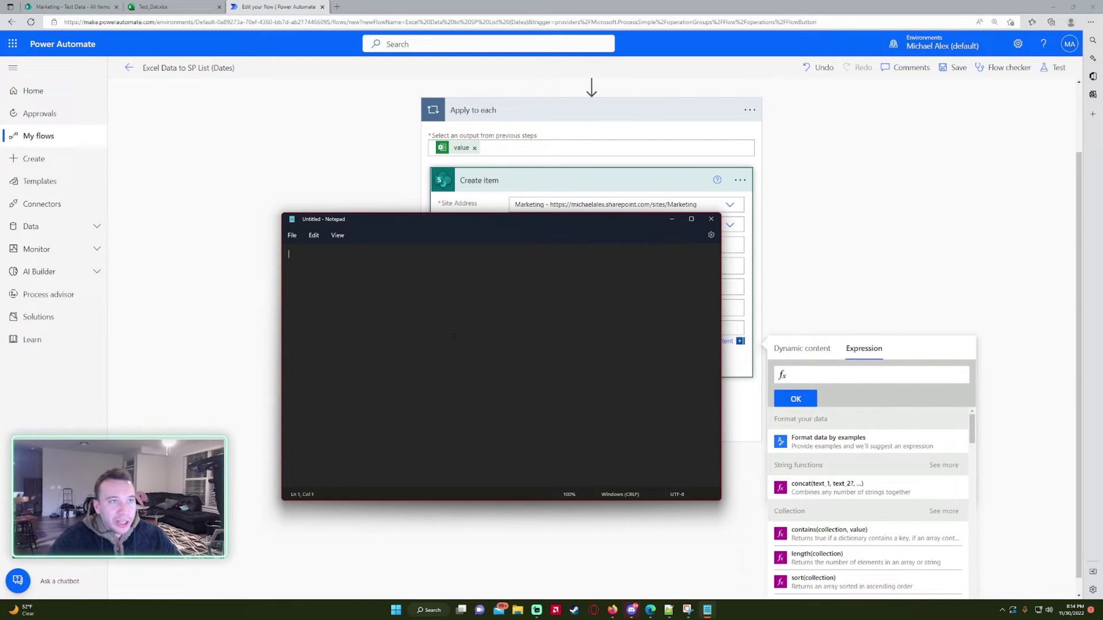
click(154, 6)
Clear the birthday in Test_Dat cell E3 and undo it, leaving the data unchanged.
click(242, 223)
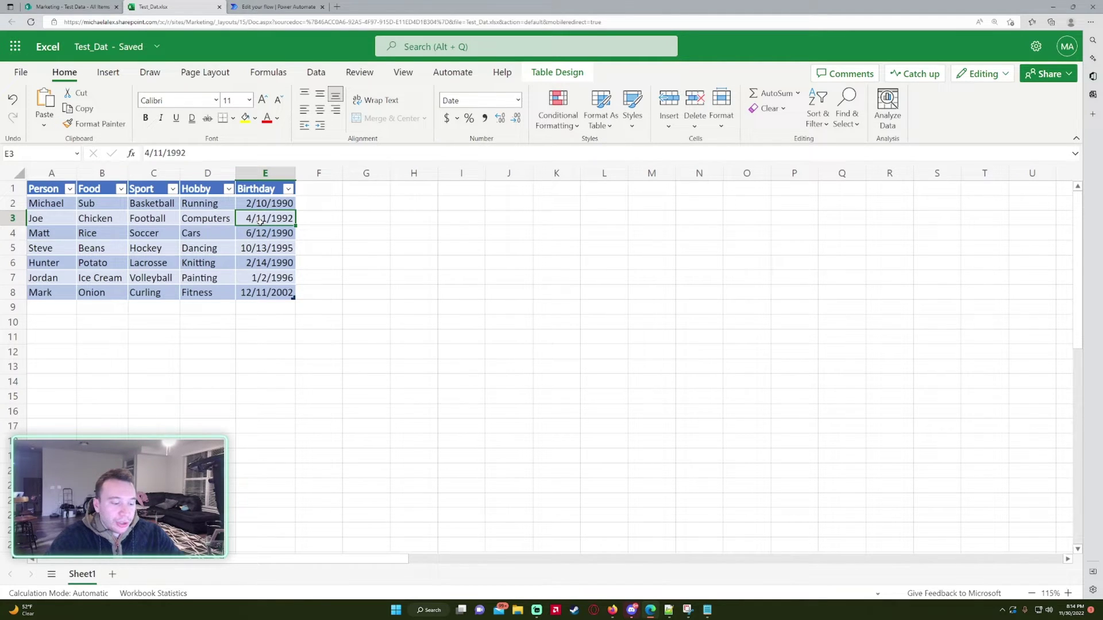
key(Delete)
key(ctrl+z)
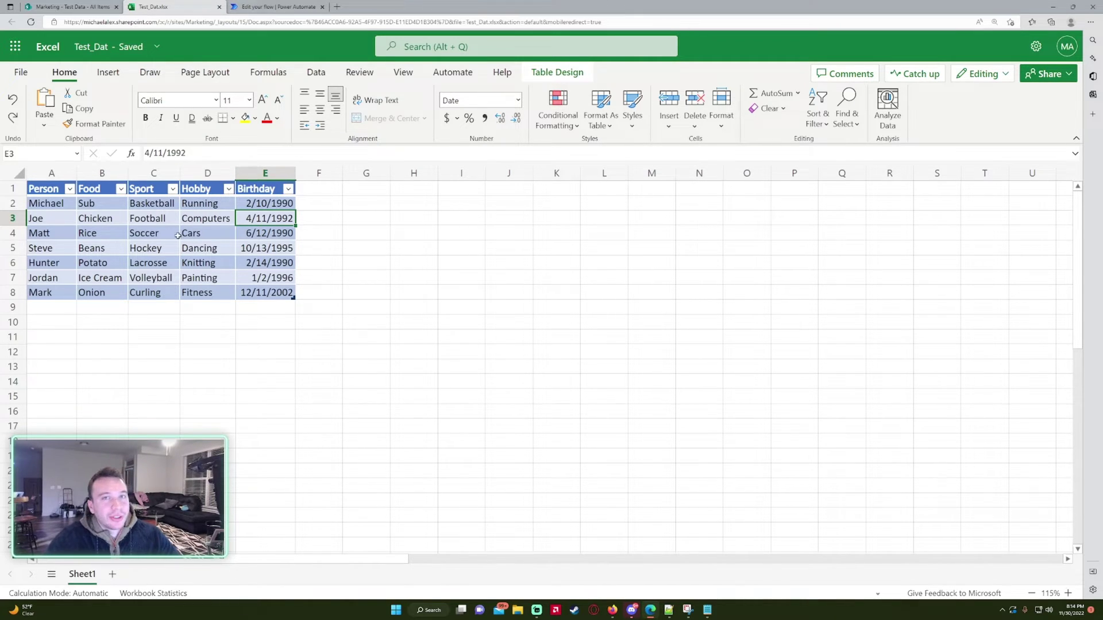
Start the Notepad draft with if(equals( followed by the pasted Birthday reference.
click(702, 610)
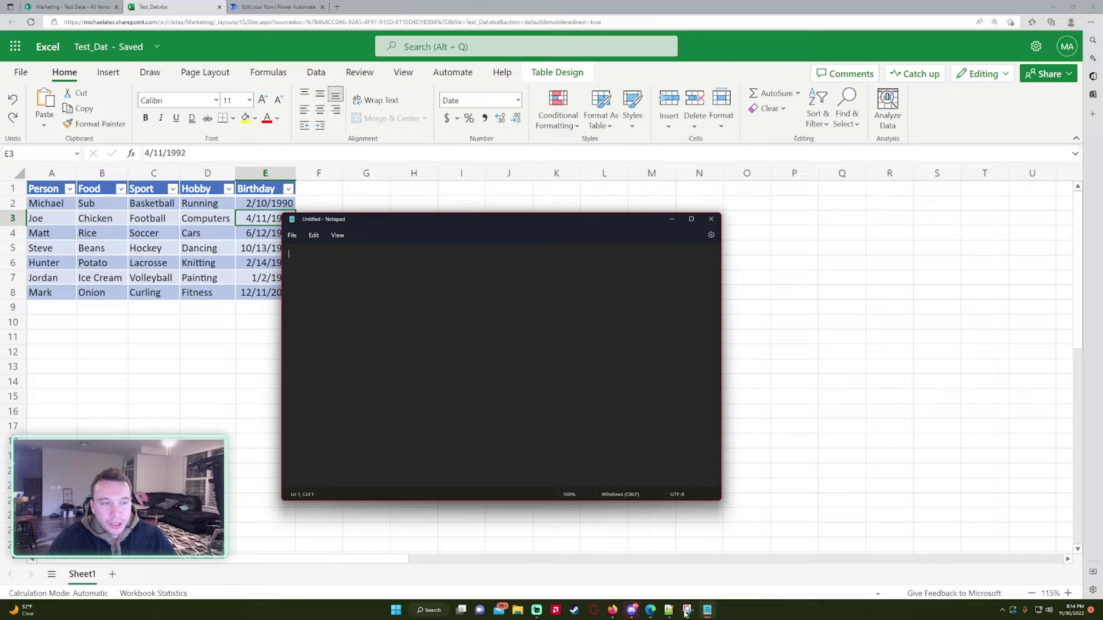
text(if(equals)
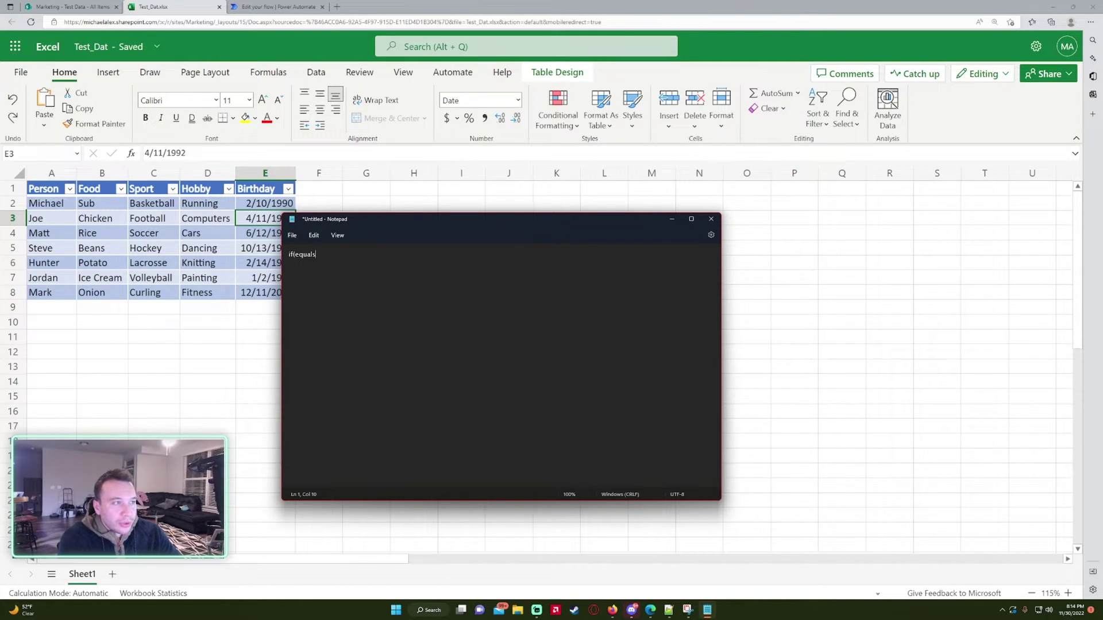
scroll(369, 338, up, 15)
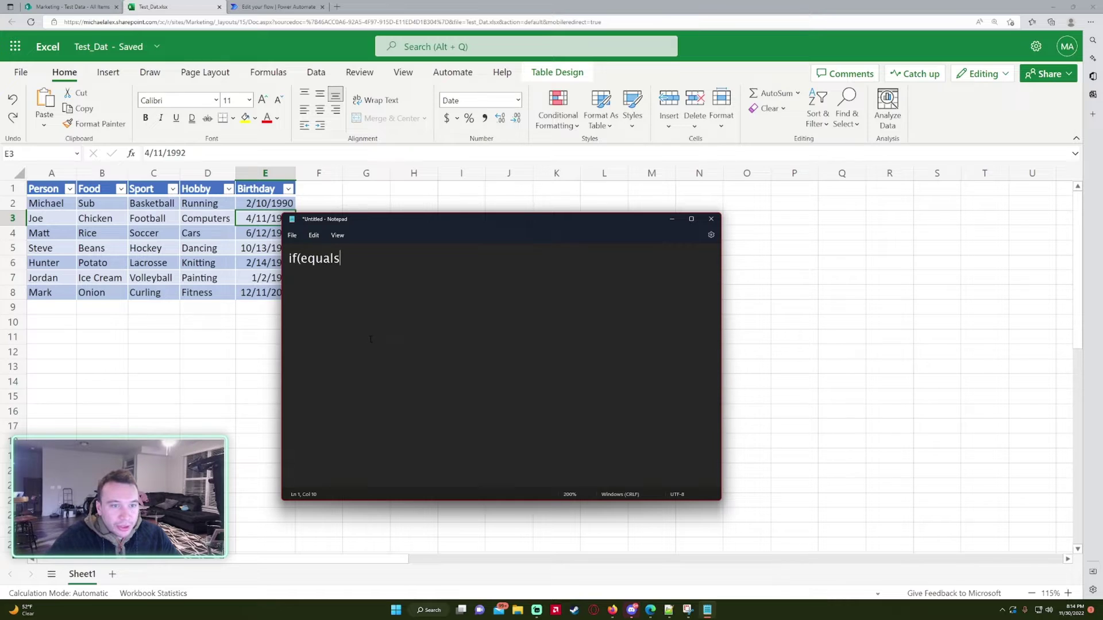
text(equals)
scroll(368, 338, down, 2)
text(()
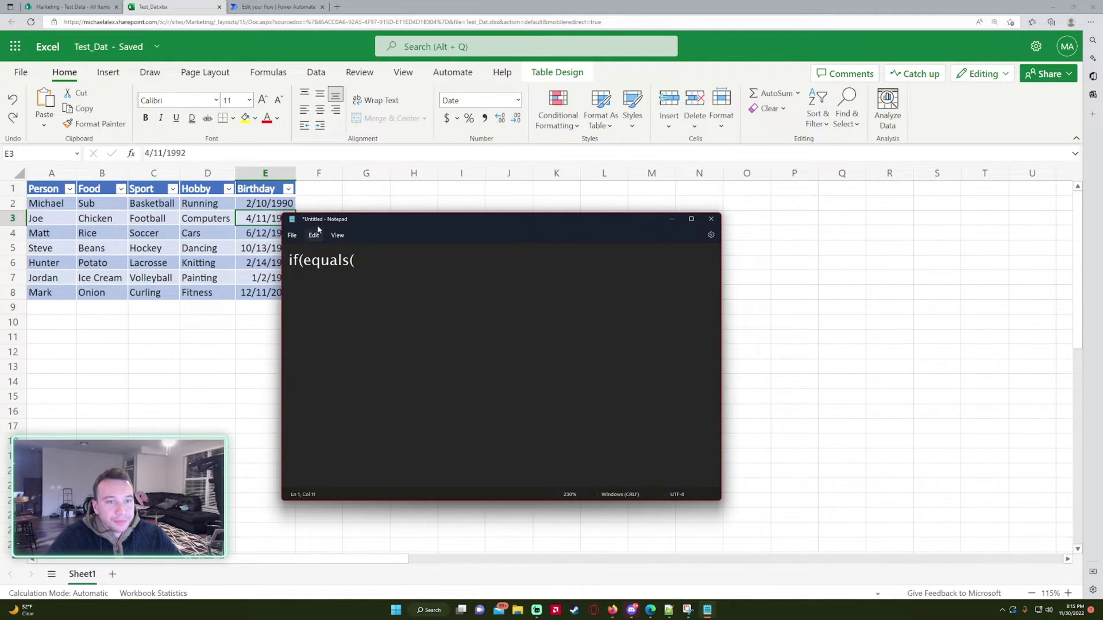
key(ctrl+v)
Strip the @{ } wrapper from the reference and complete the condition with ,''),null,.
click(372, 260)
key(shift+Left)
key(shift+Left)
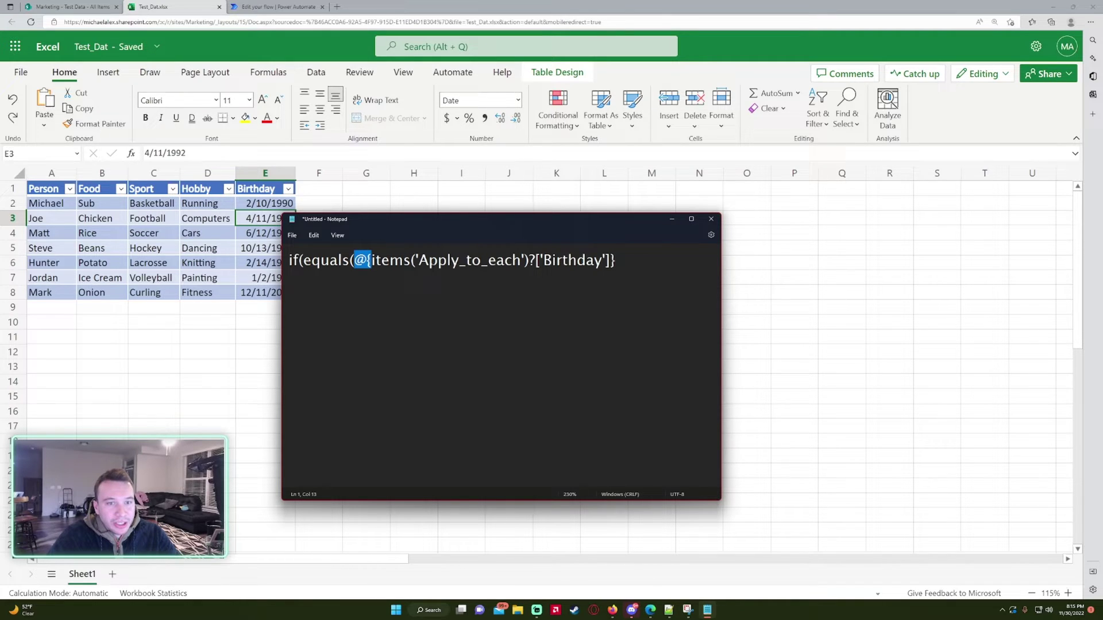
key(BackSpace)
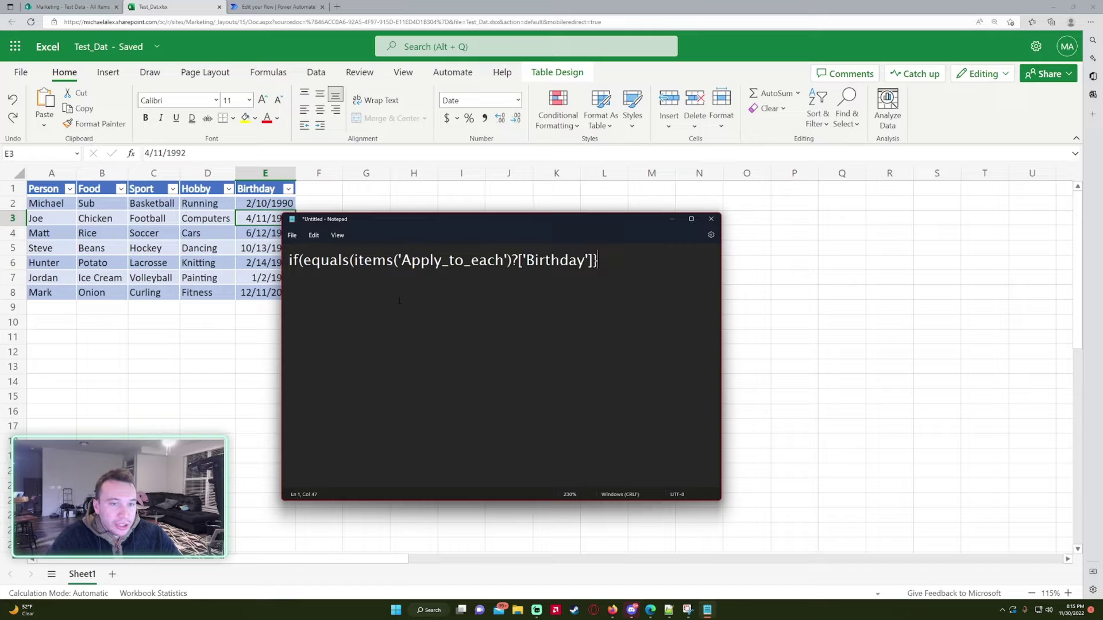
key(ctrl+z)
key(BackSpace)
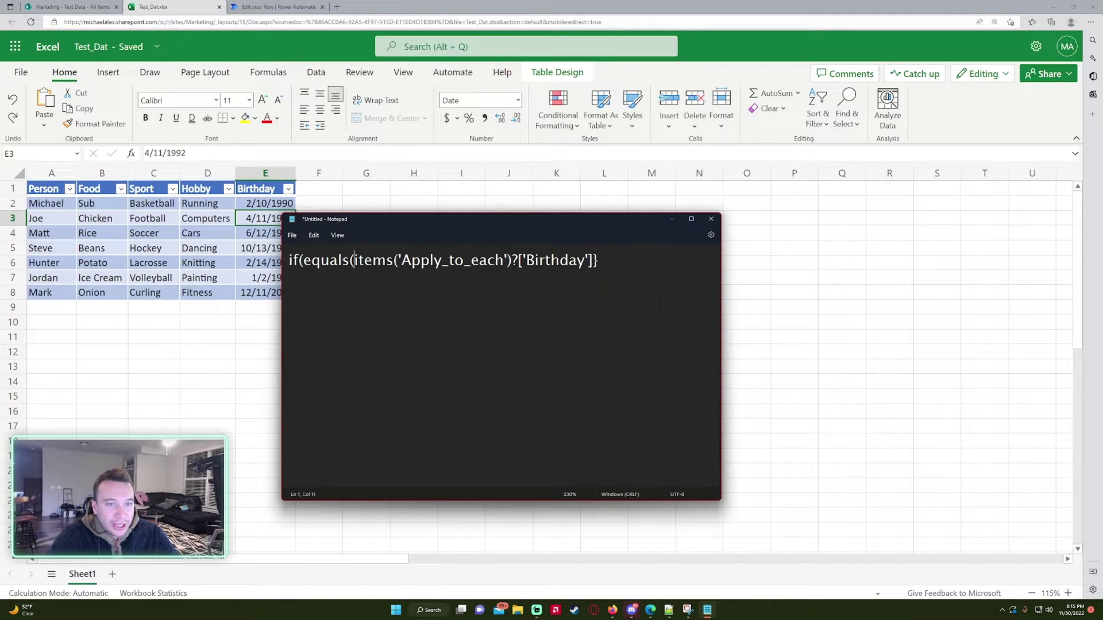
key(BackSpace)
text(,''))
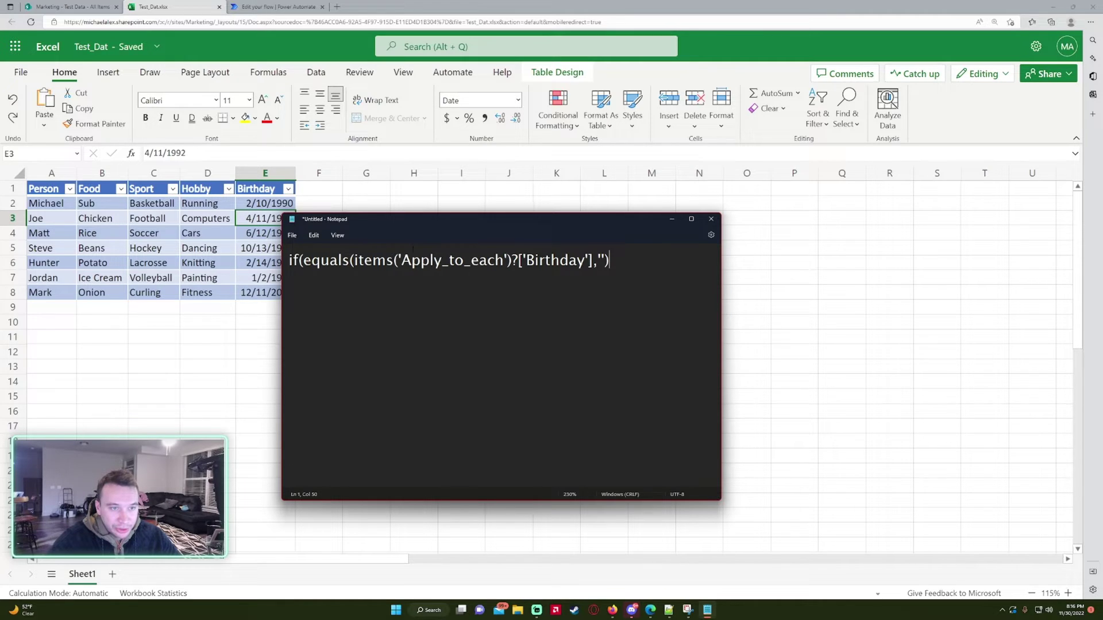
text(,)
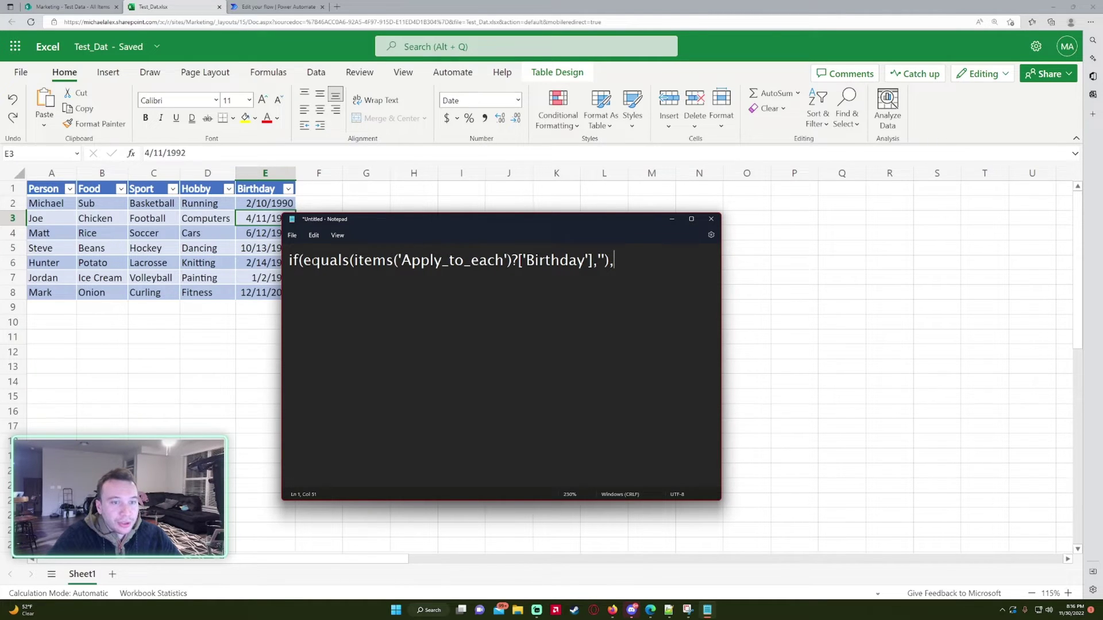
key(shift+Right)
key(shift+Right)
key(shift+Right)
key(shift+Right)
key(shift+Right)
key(shift+Right)
key(shift+Right)
key(shift+Right)
key(shift+Right)
key(shift+Right)
key(shift+Right)
key(shift+Right)
key(shift+Right)
key(shift+Right)
key(shift+Right)
key(shift+Right)
key(shift+Right)
key(shift+Right)
key(shift+Right)
key(shift+Right)
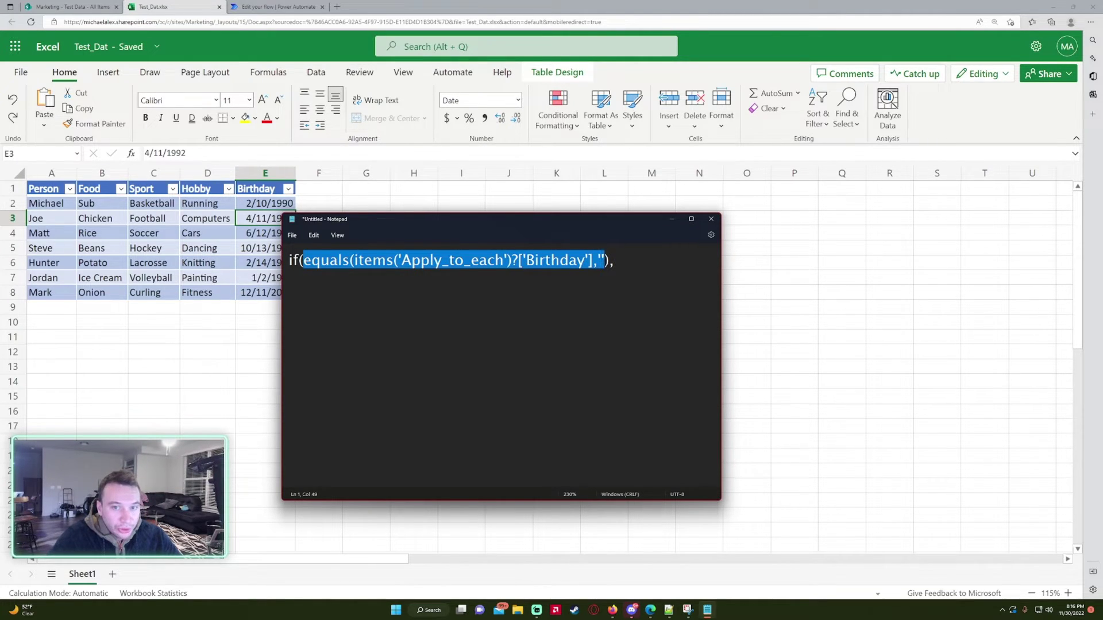
click(625, 261)
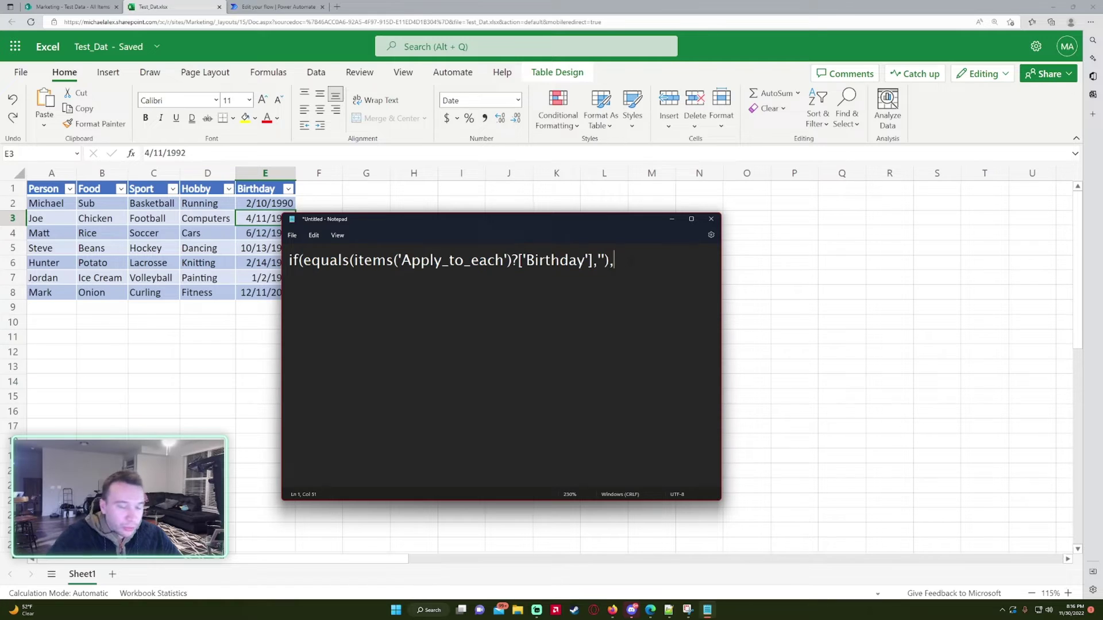
text(null,)
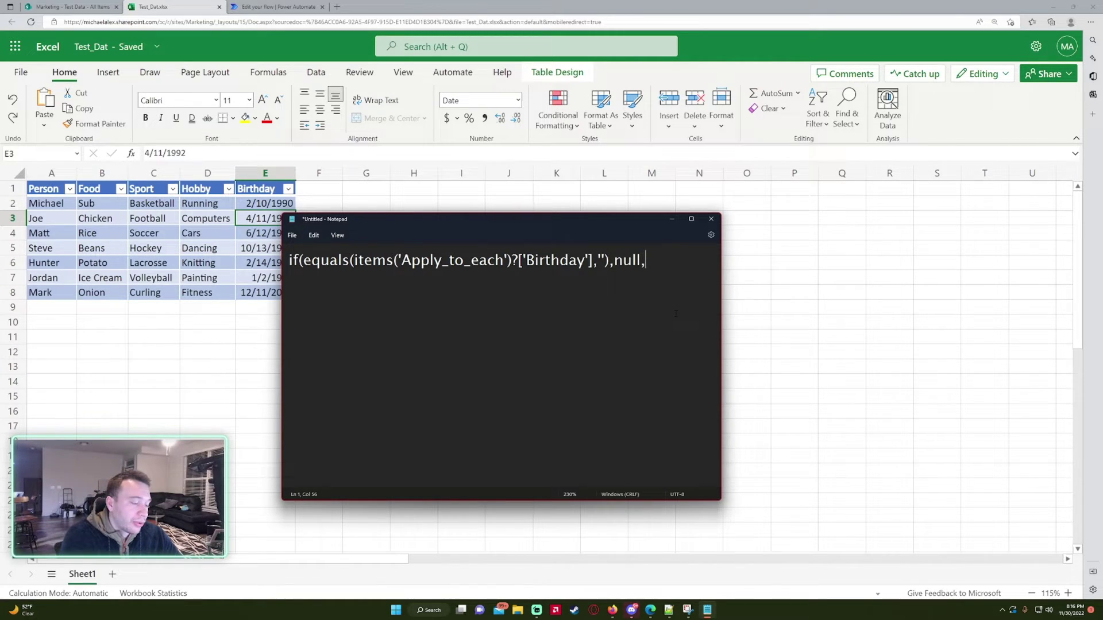
Type formatDateTime(addDays('1899-12-30'),int( after null, widening Notepad so the line fits.
text(formatDateTime)
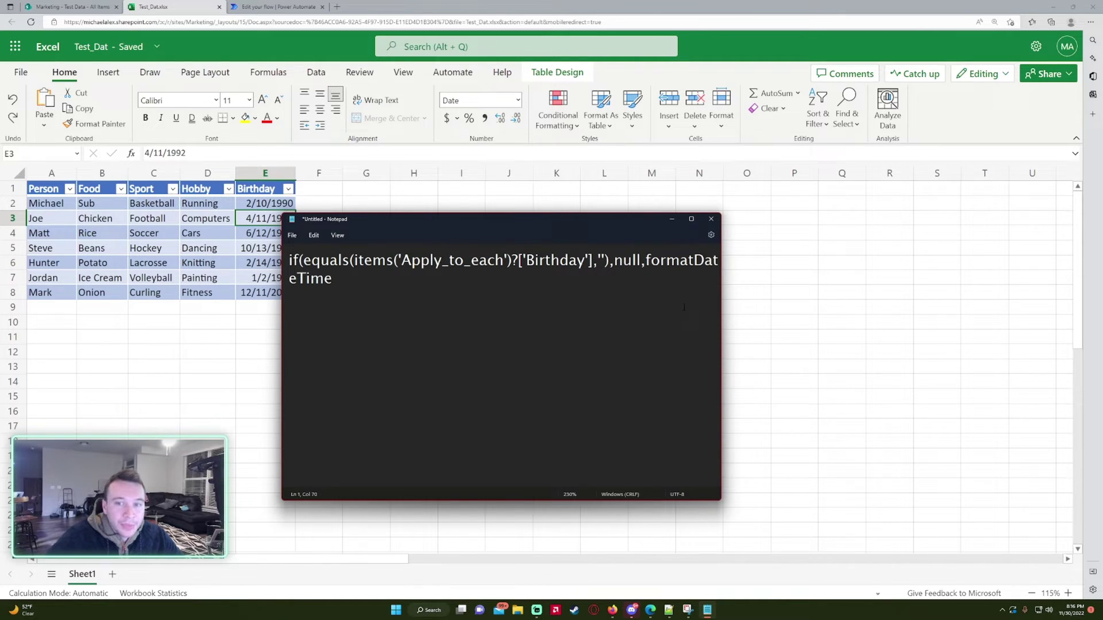
drag(721, 303, 1059, 304)
drag(638, 224, 474, 233)
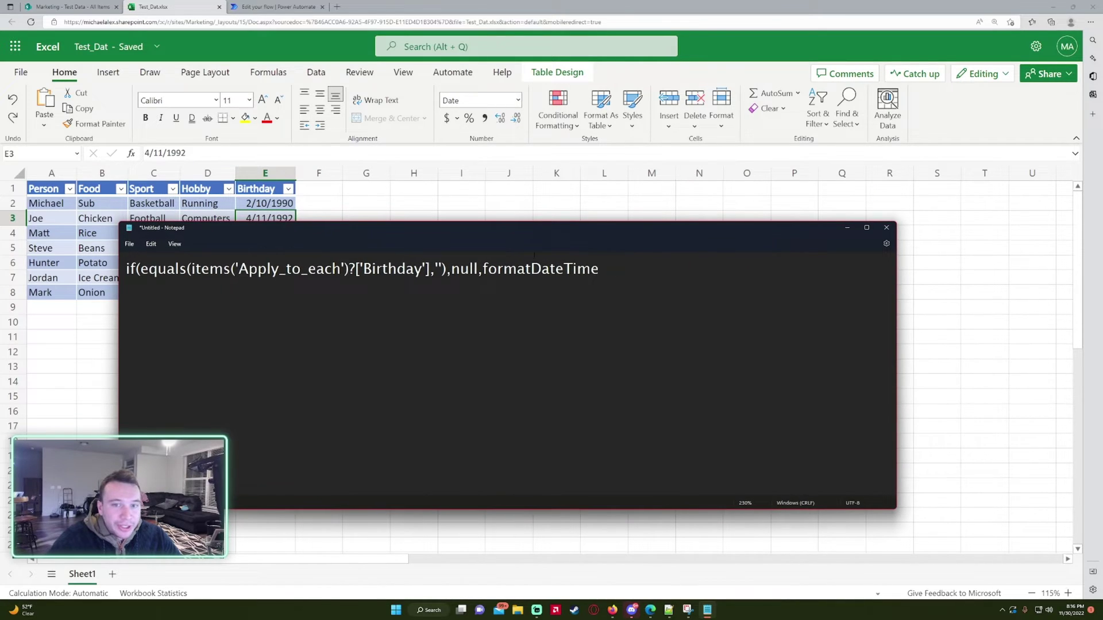
text(()
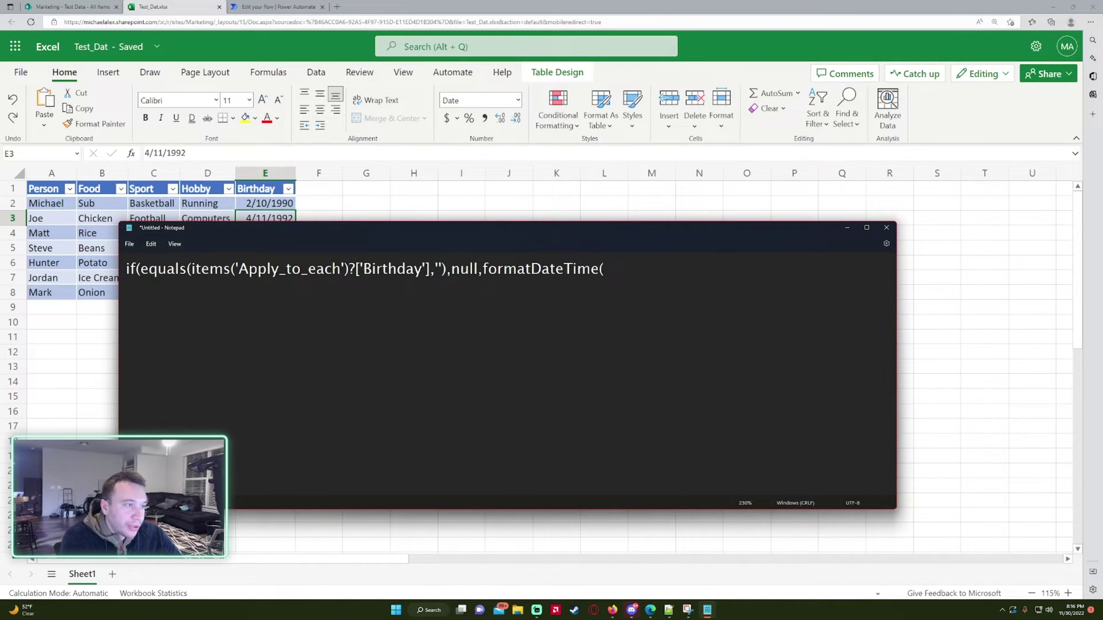
text(addDays)
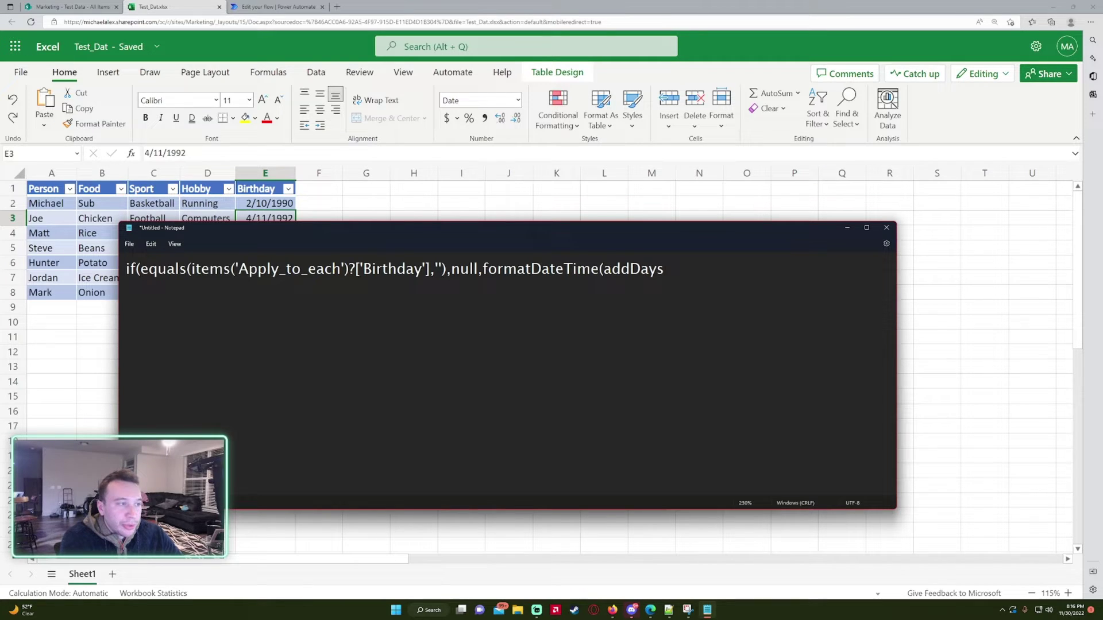
text(('1899)
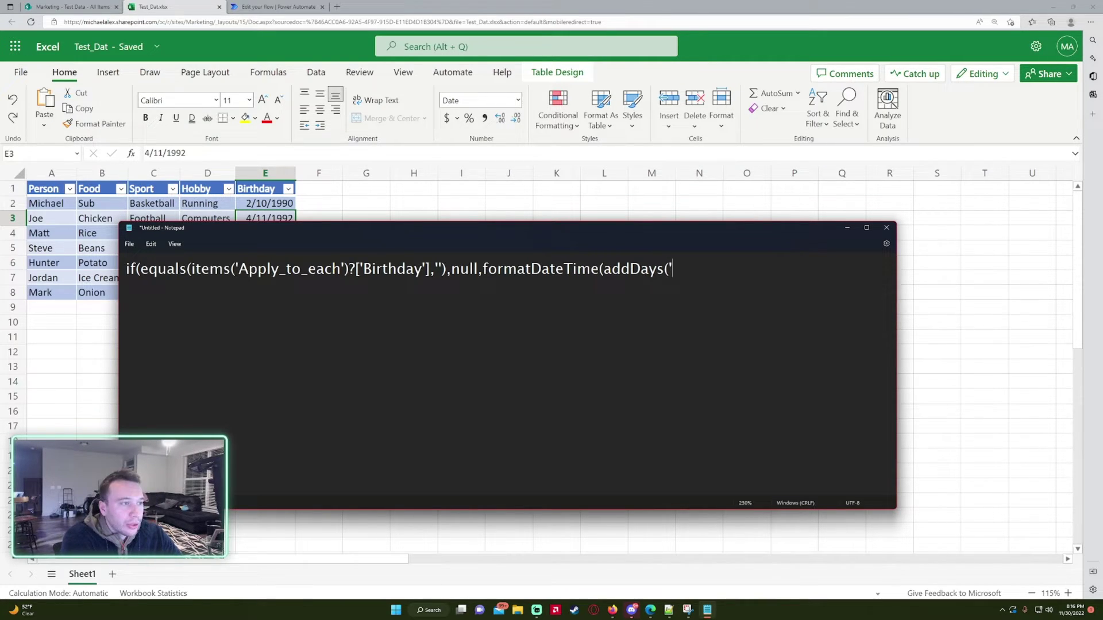
text(-)
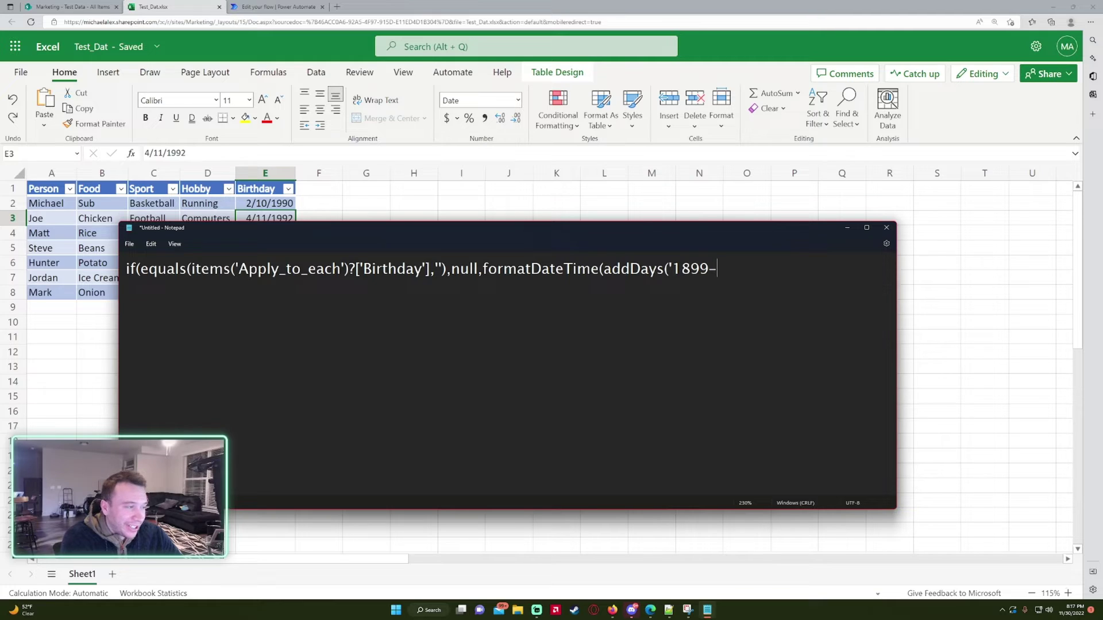
text(12-30)
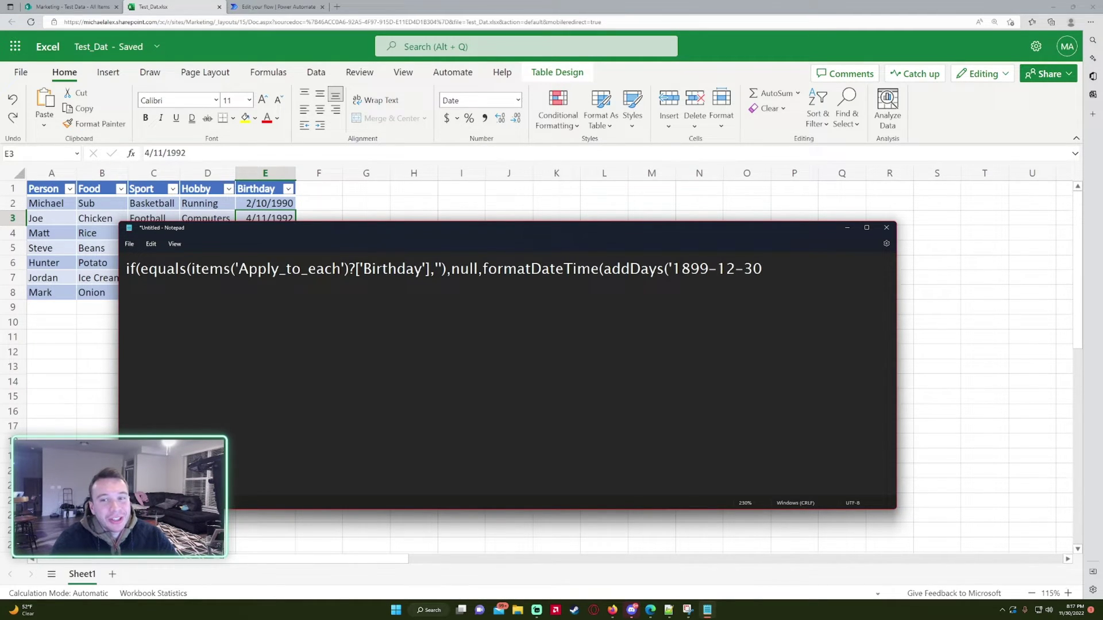
text('),)
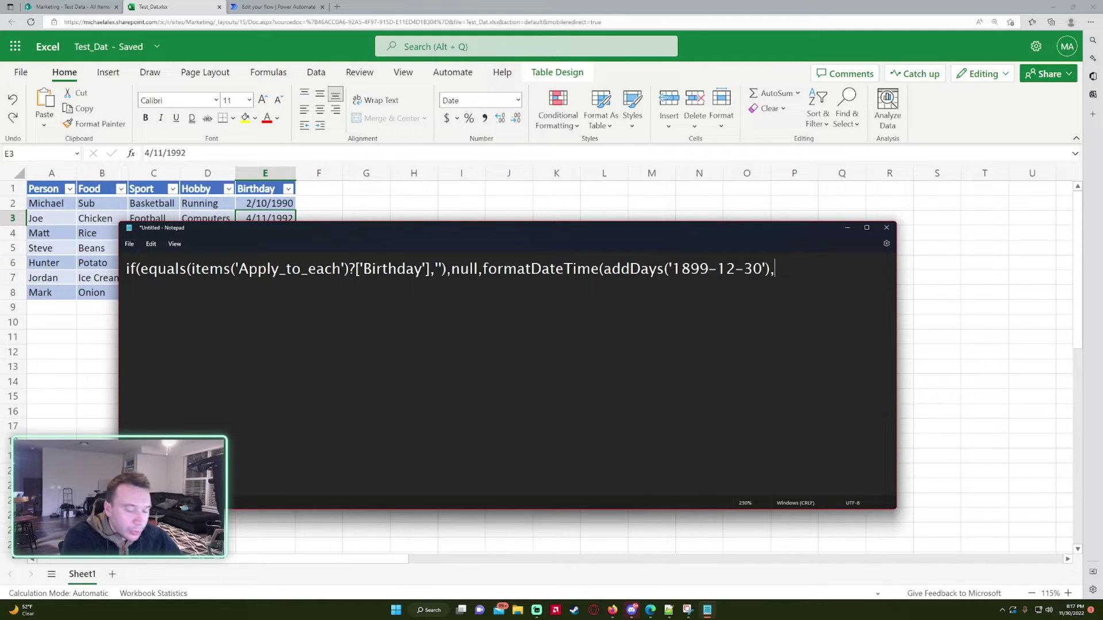
text(int()
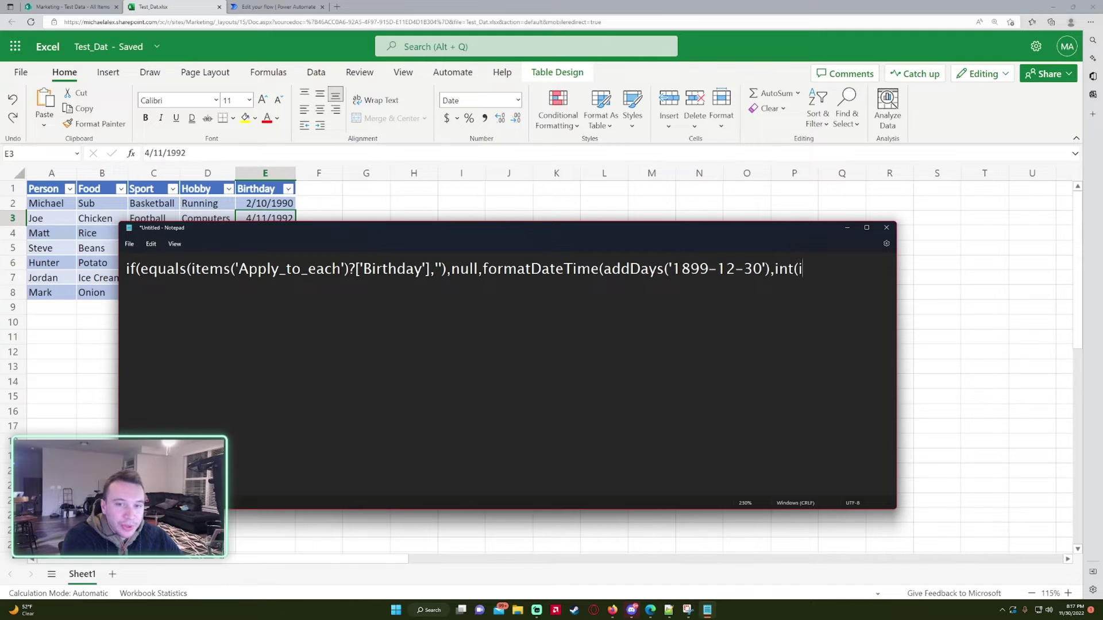
Paste the Birthday reference inside int( and drop its trailing brace, resizing Notepad to fit.
text(@{items('Apply_to_each')?['Birthday']})
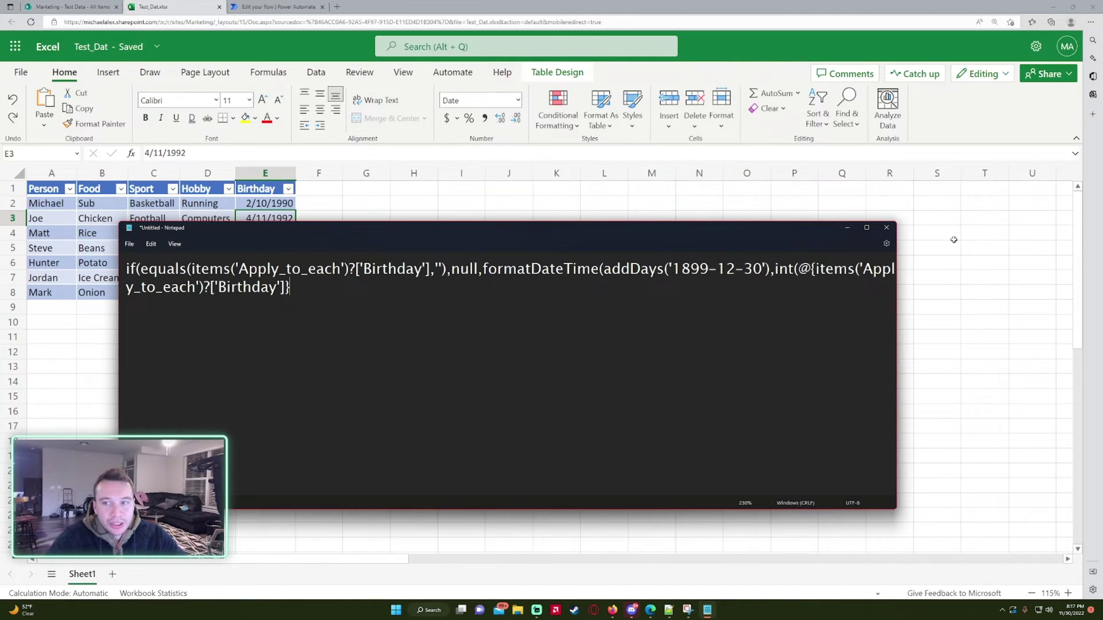
drag(895, 344, 1066, 338)
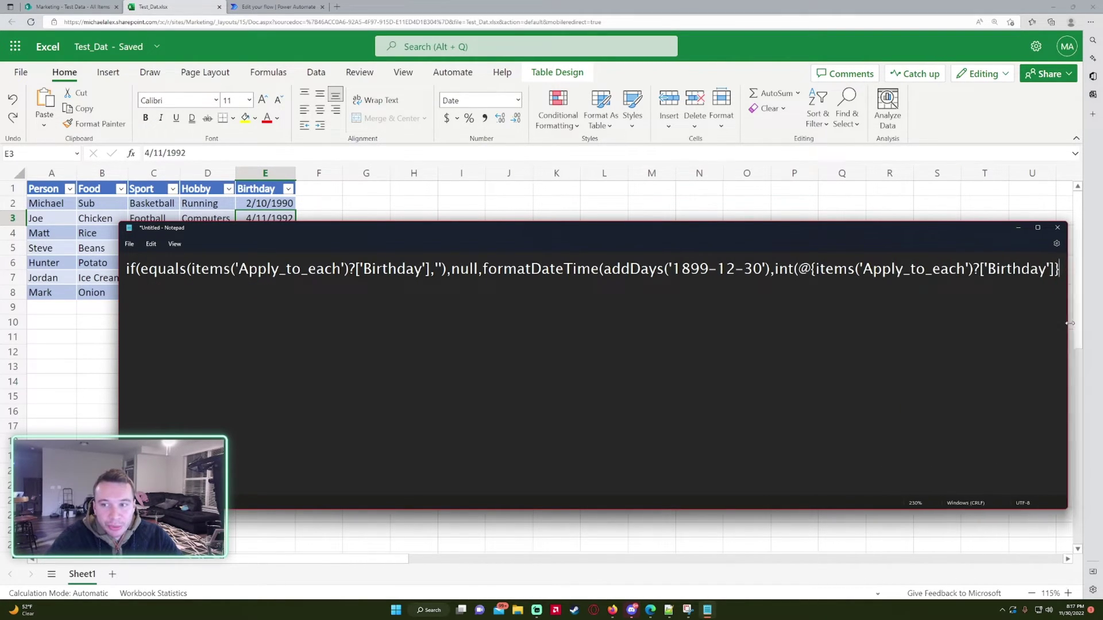
drag(911, 227, 851, 218)
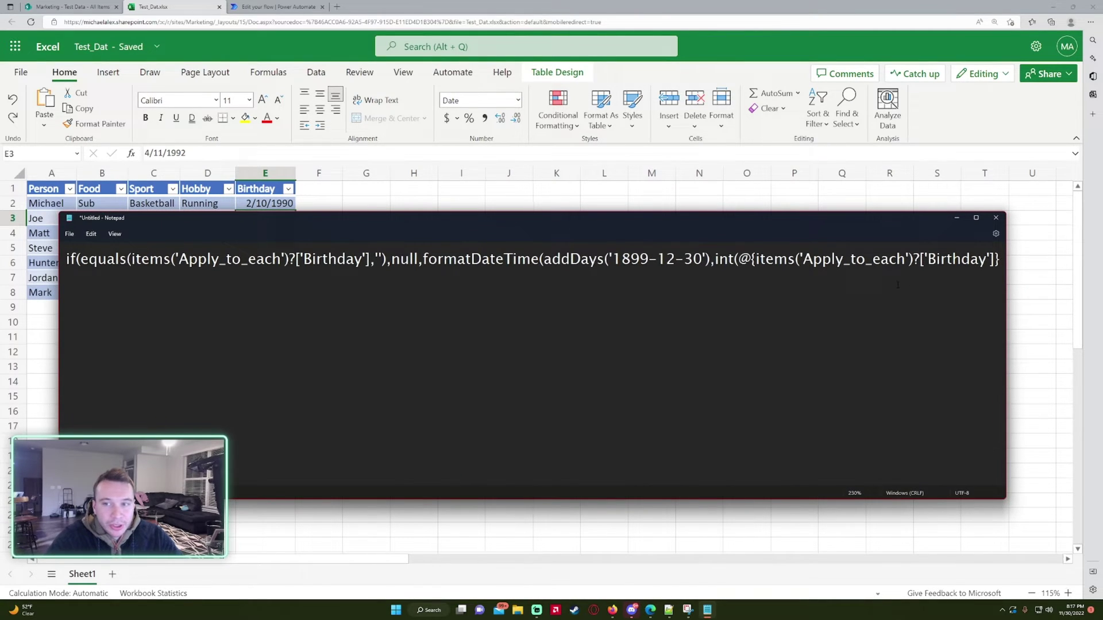
key(ctrl+minus)
key(ctrl+minus)
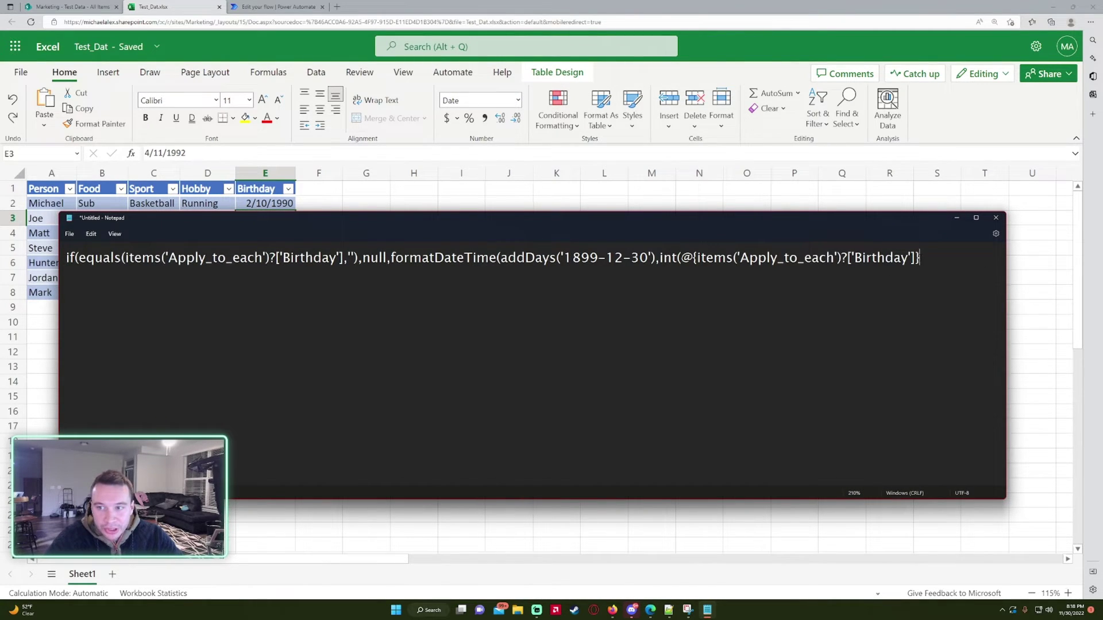
key(BackSpace)
key(BackSpace)
key(BackSpace)
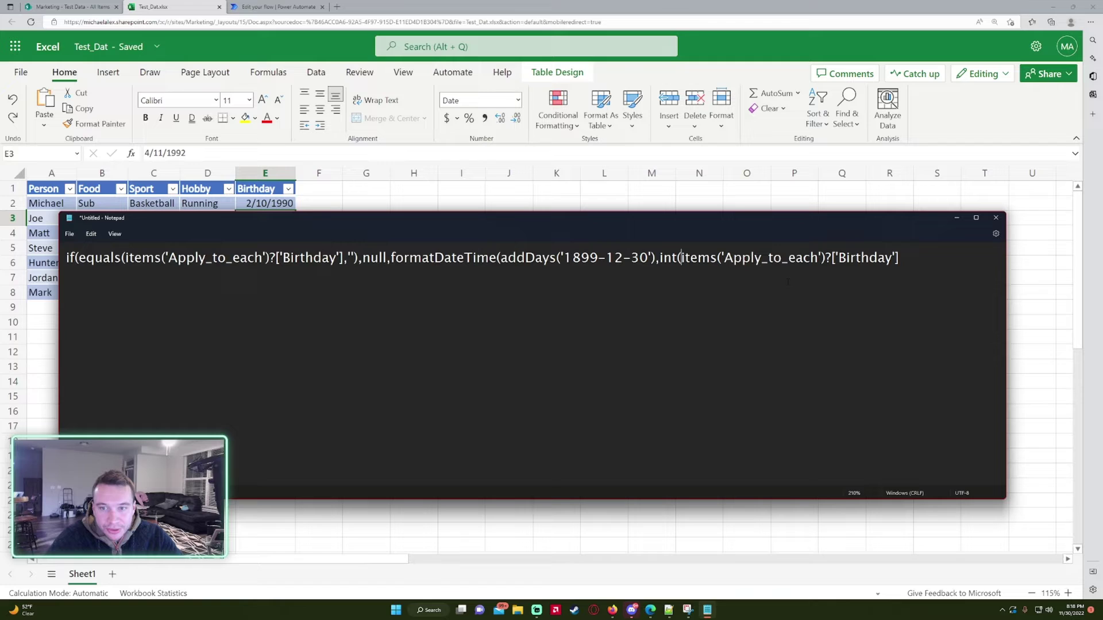
click(945, 263)
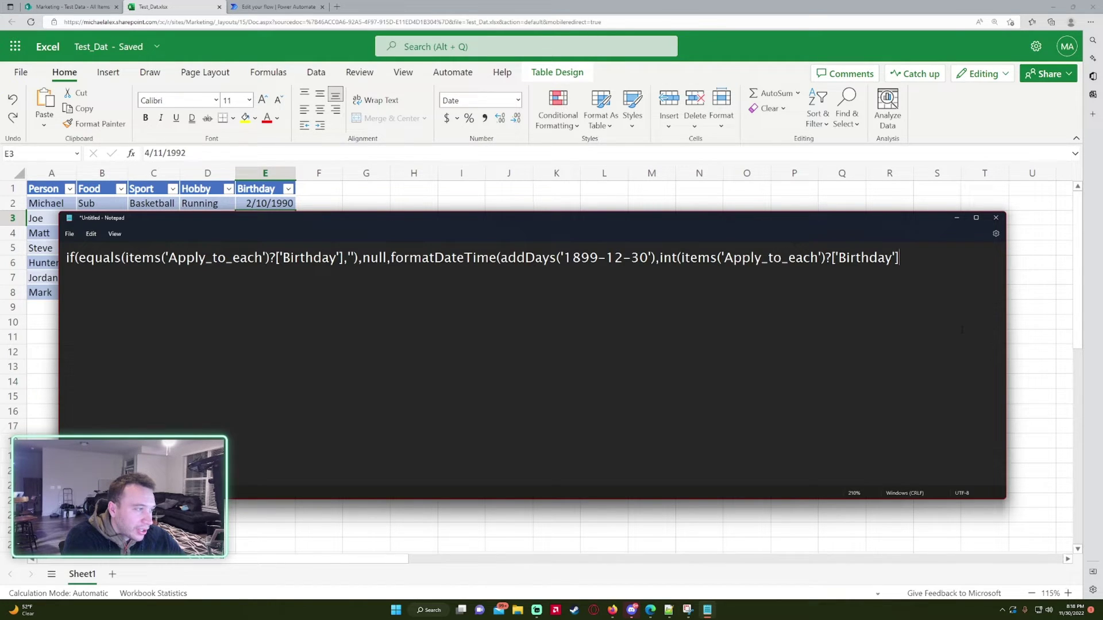
Close the formula with )),'yyyy-MM-dd')) and copy the whole expression.
text()),')
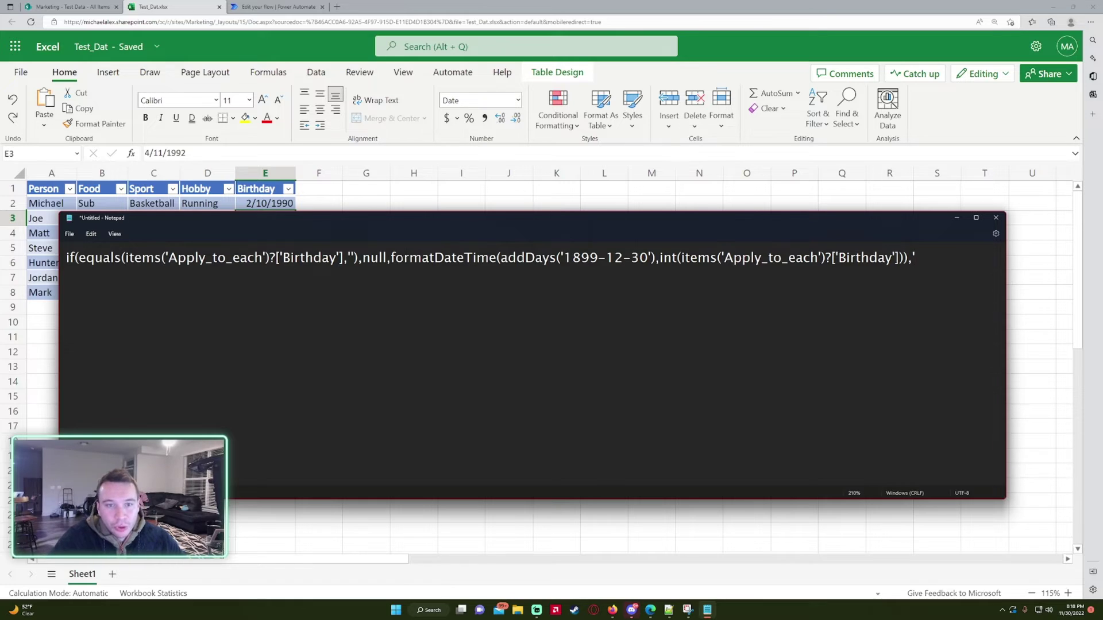
text(yy)
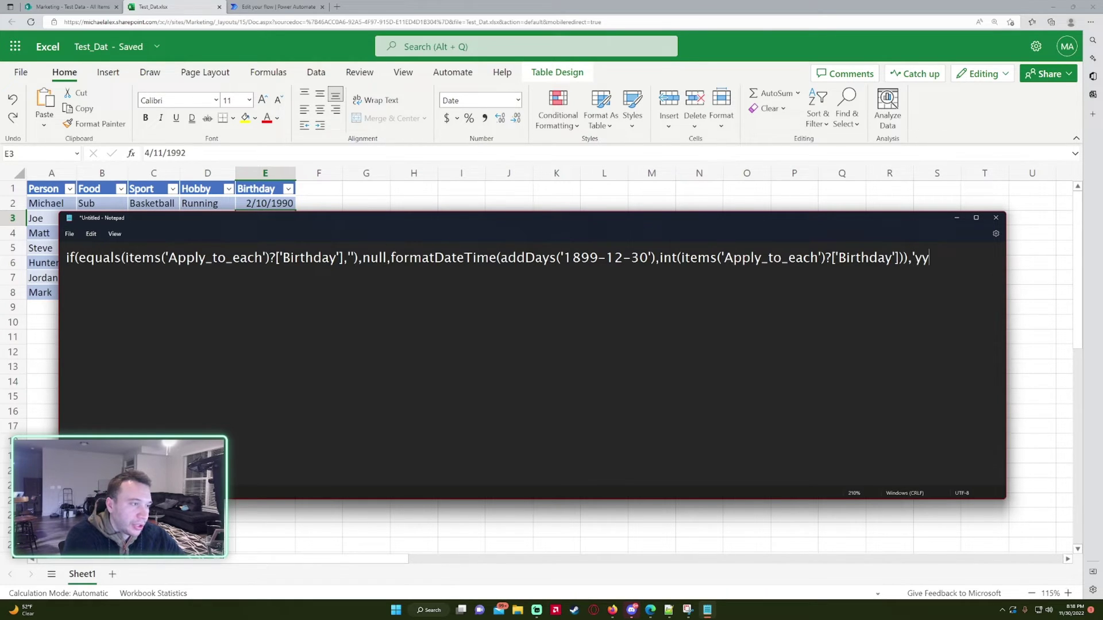
text(yy-)
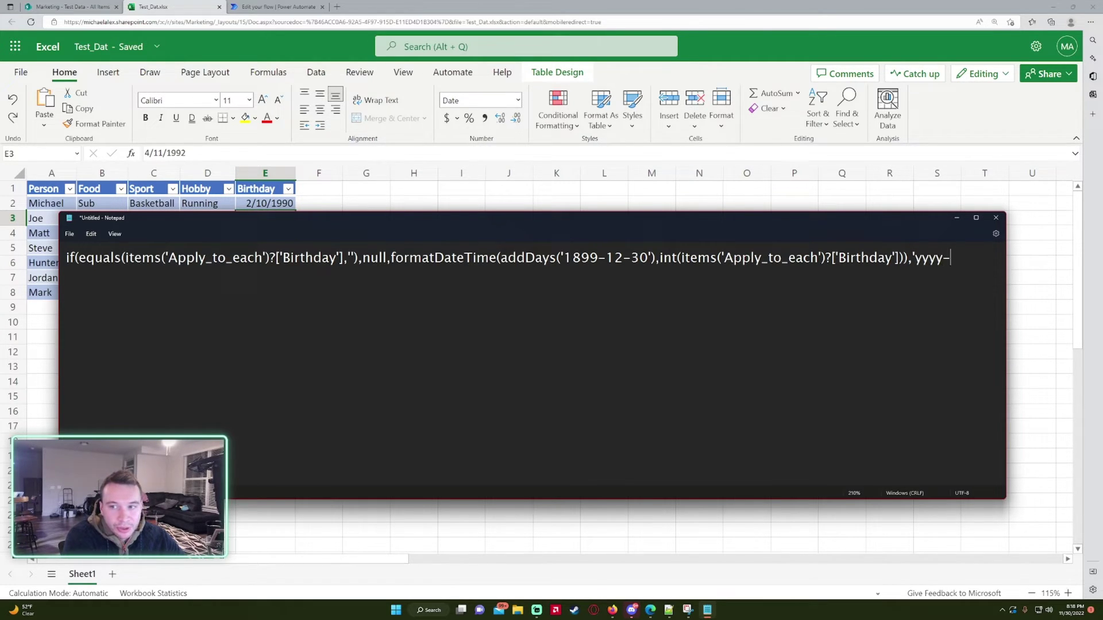
text(m)
key(BackSpace)
text(MM-)
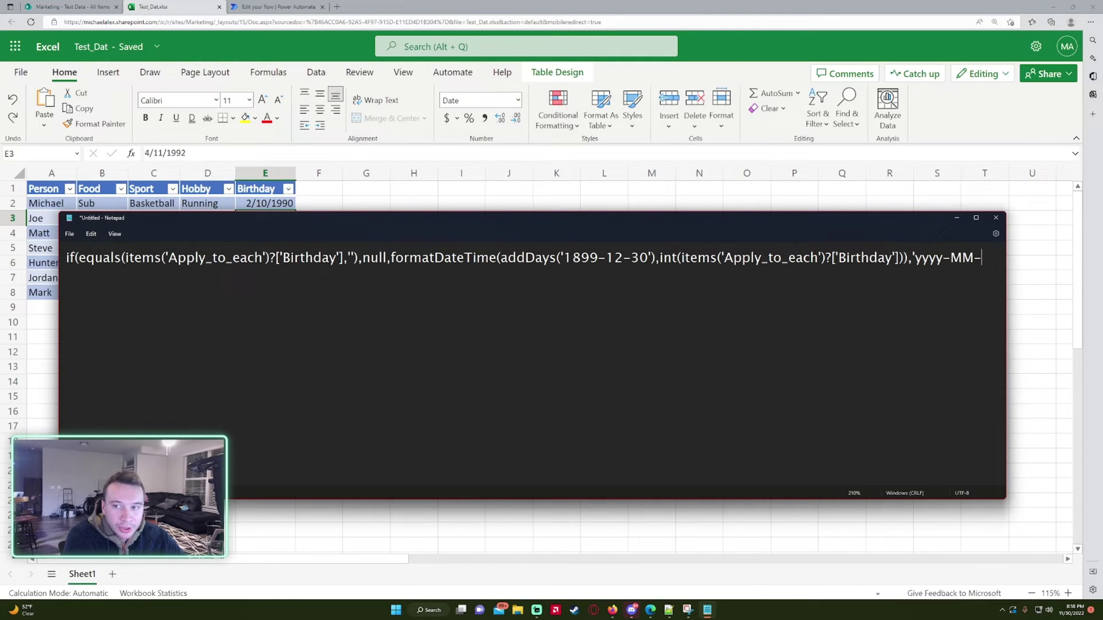
text(dd'))
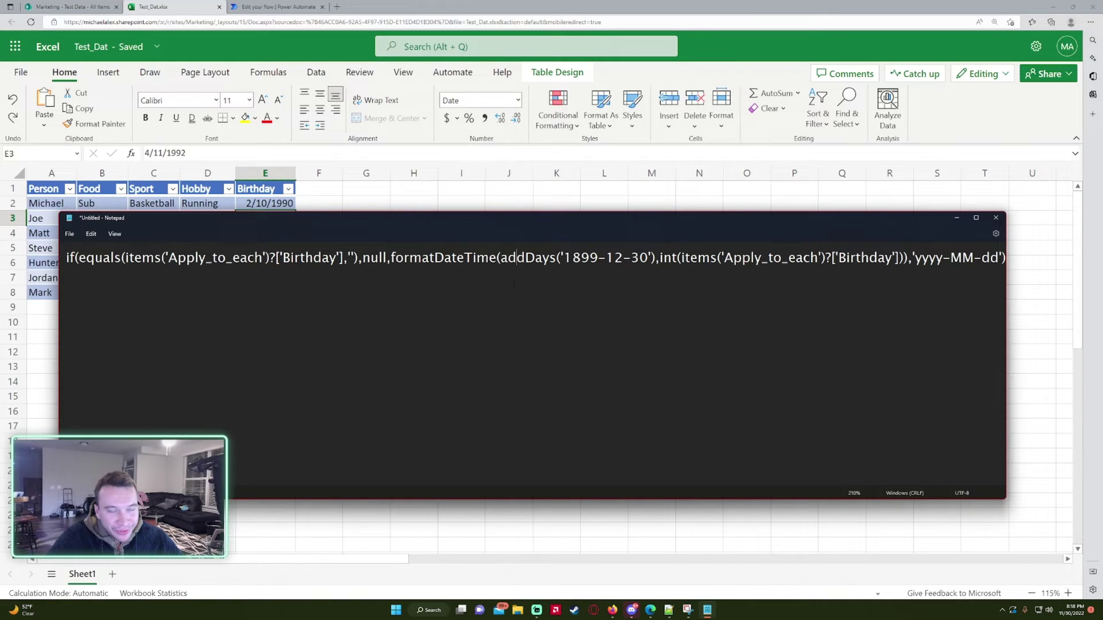
key(ctrl+a)
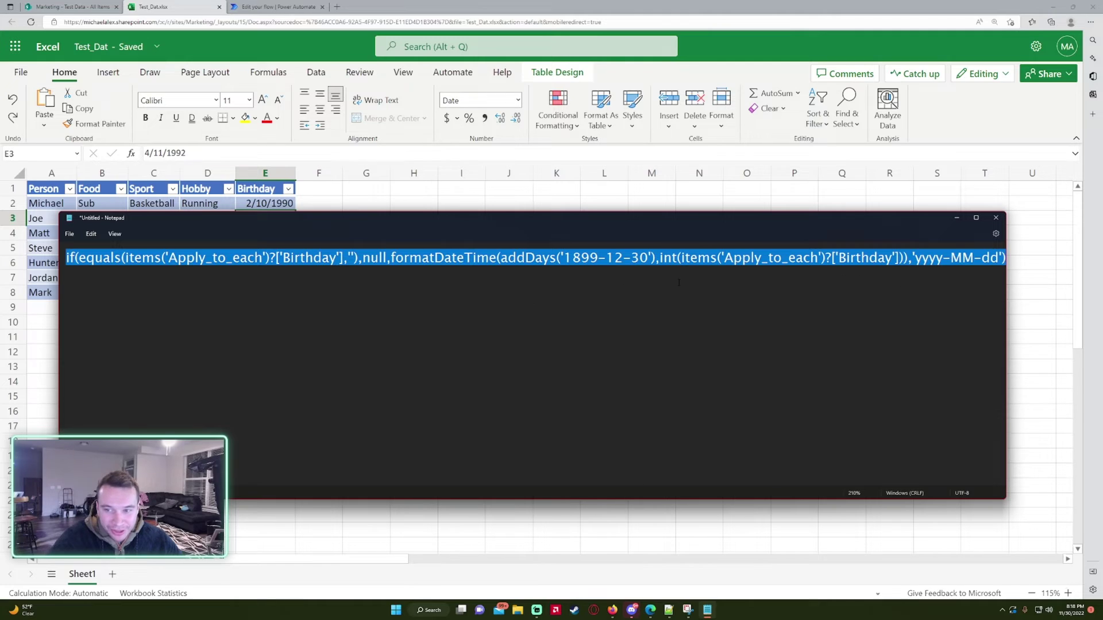
click(1004, 275)
text())
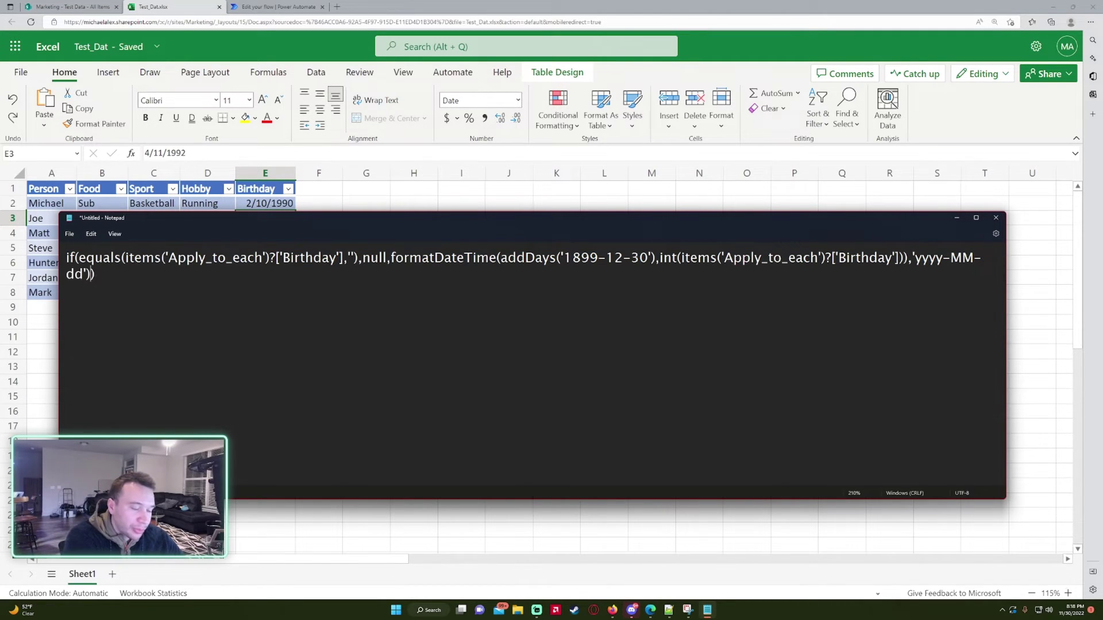
key(ctrl+a)
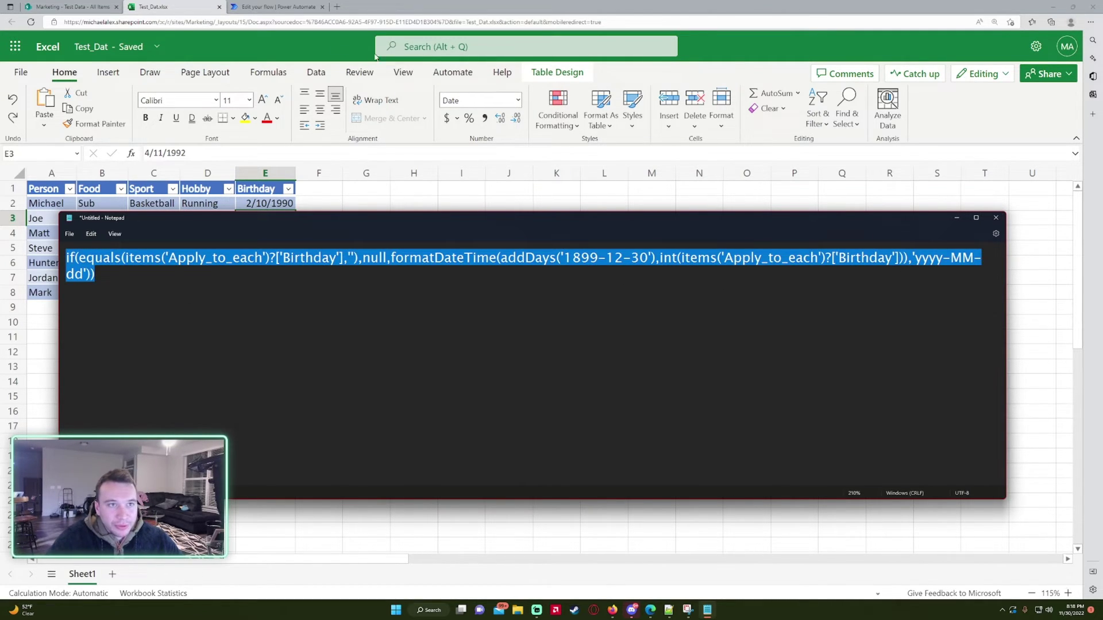
click(276, 6)
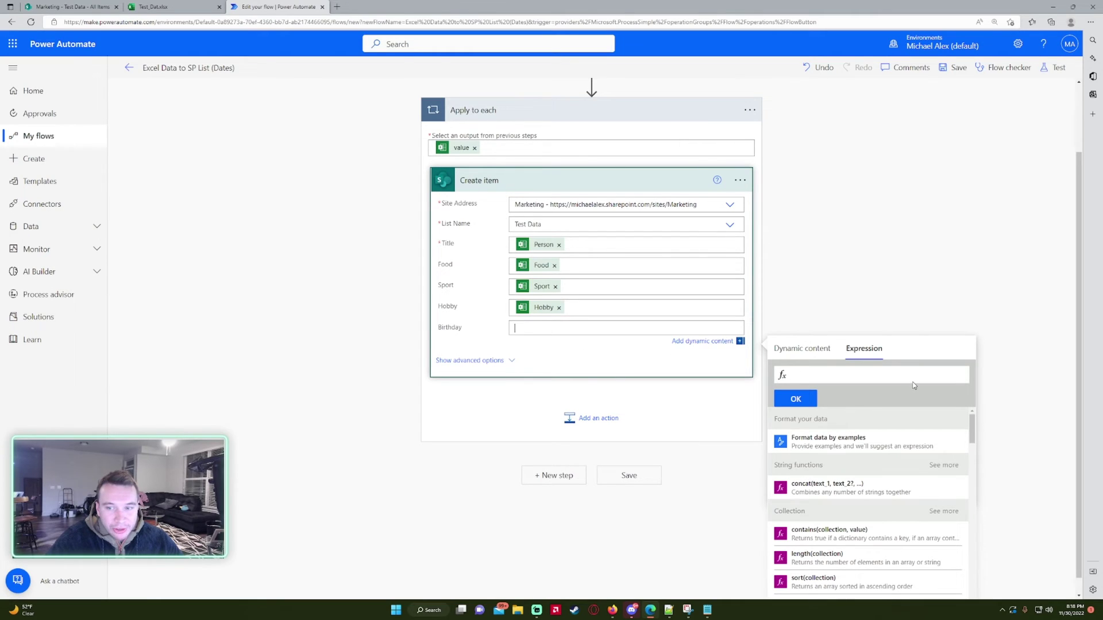
Paste the formula into the Birthday expression box and apply it, dismissing the invalid-expression alert.
key(ctrl+v)
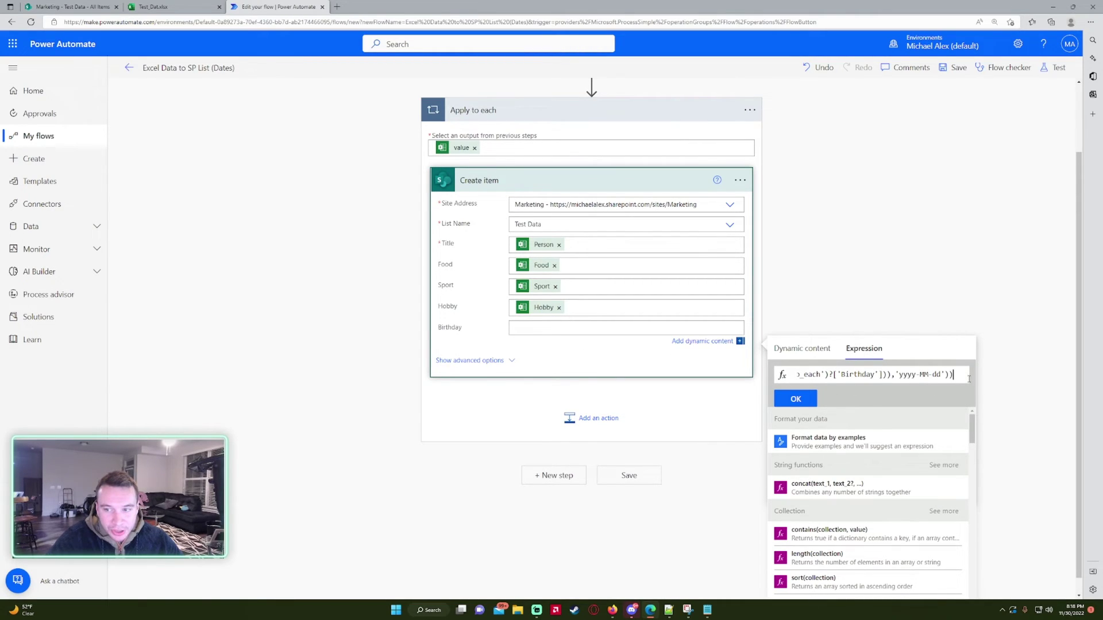
drag(968, 379, 758, 374)
click(795, 398)
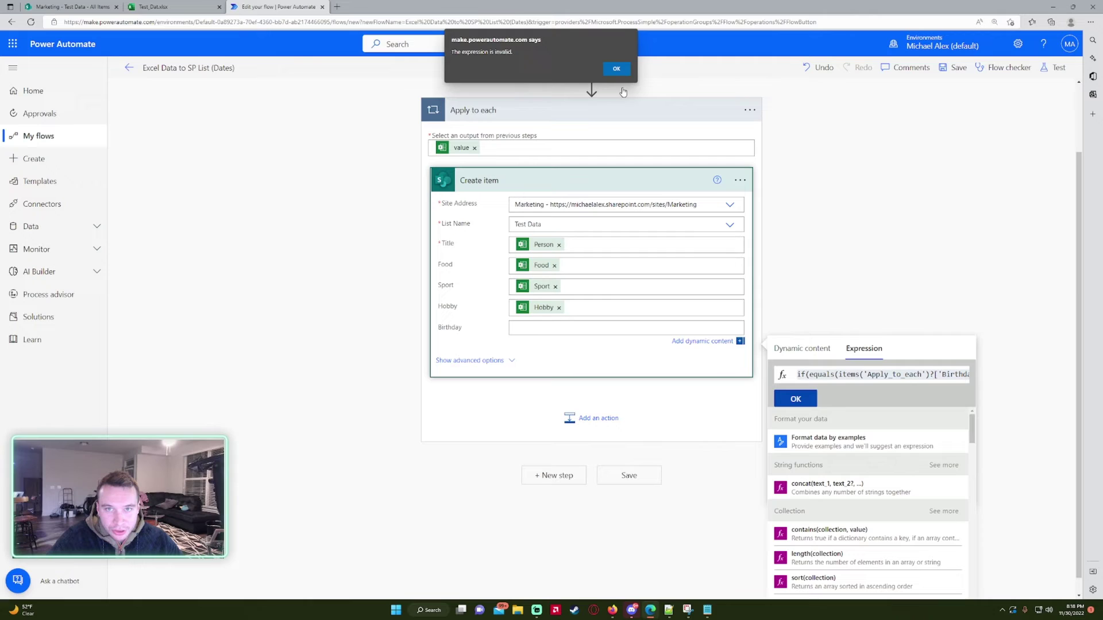
key(Return)
Review the expression and check the parentheses after '1899-12-30' in the Notepad draft.
click(841, 374)
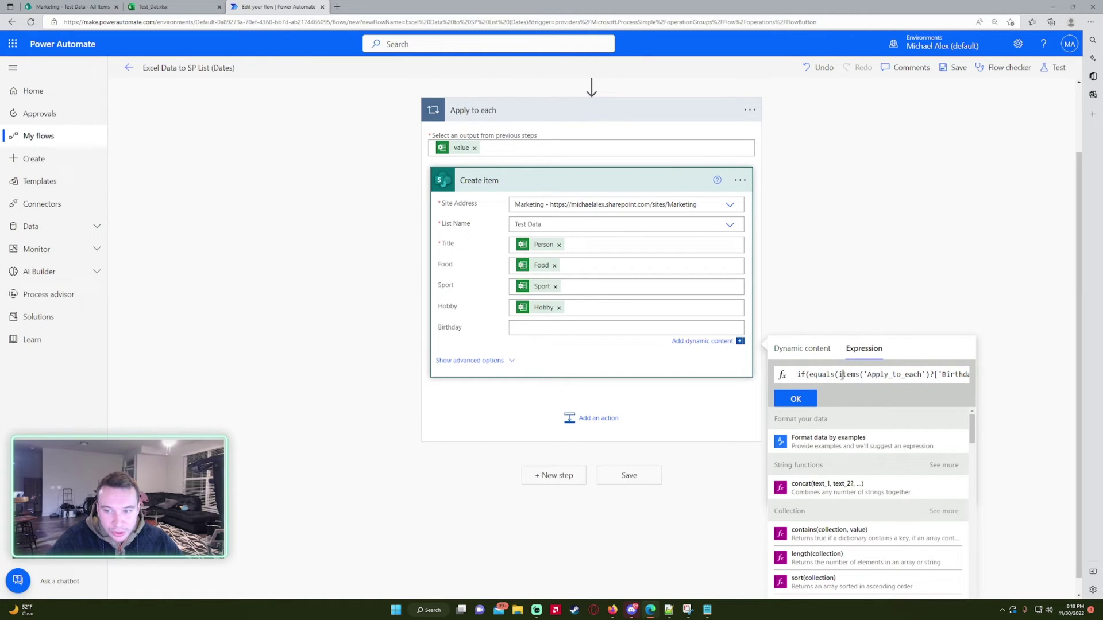
double_click(841, 374)
drag(799, 374, 928, 374)
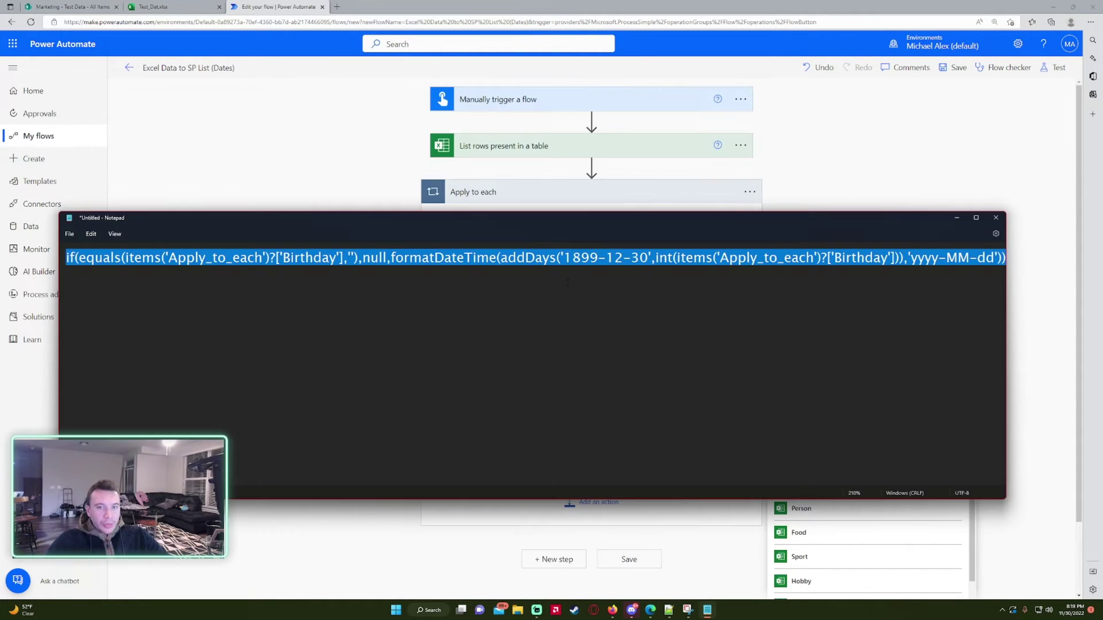
click(572, 258)
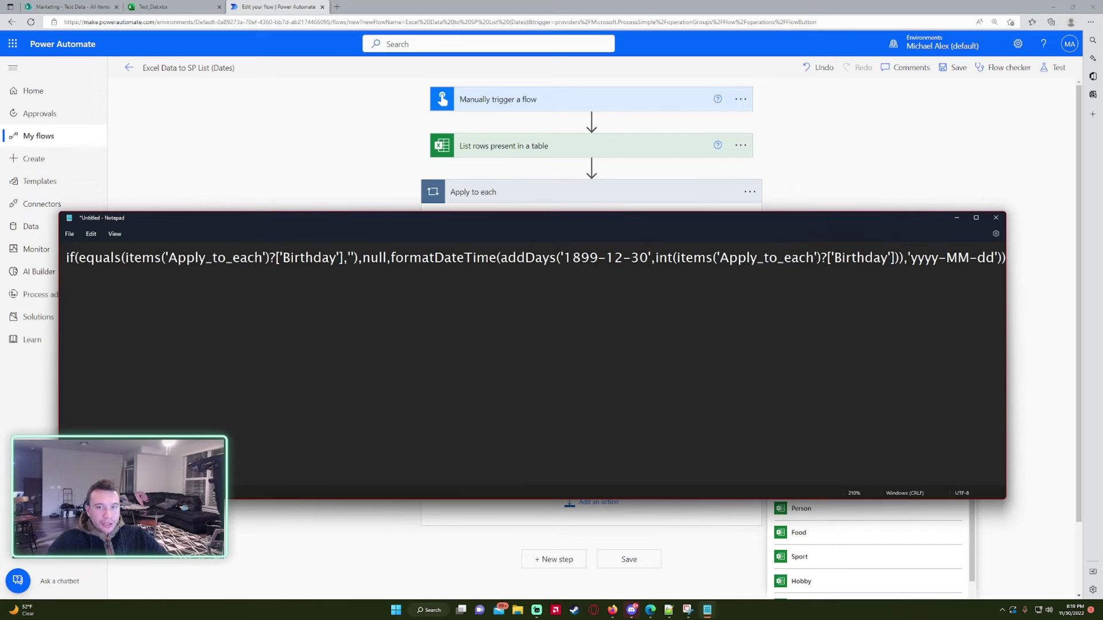
text())
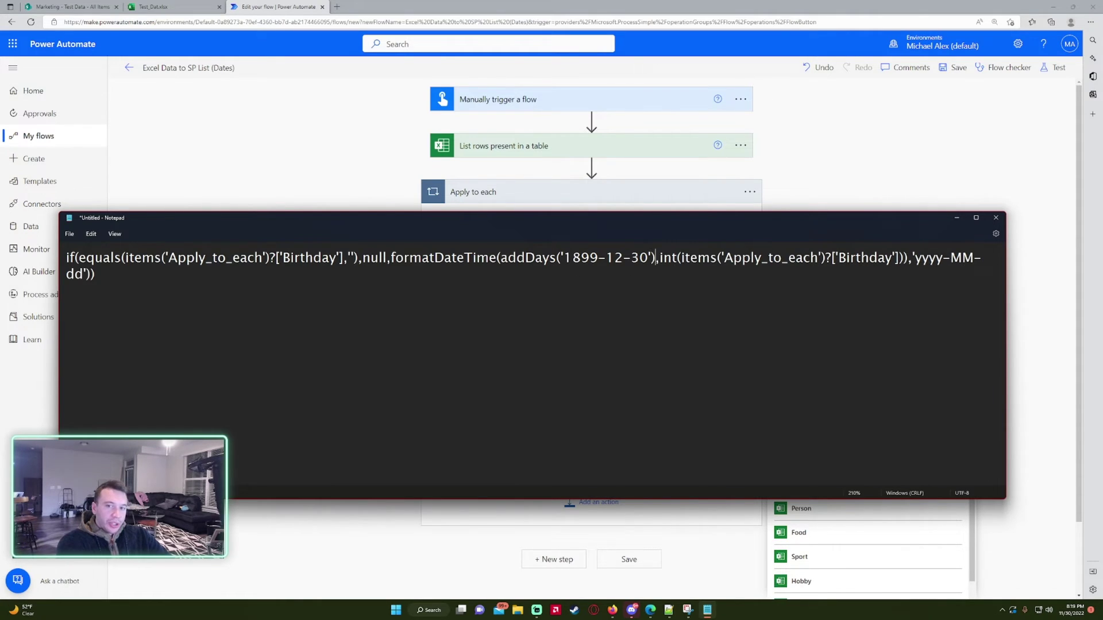
key(BackSpace)
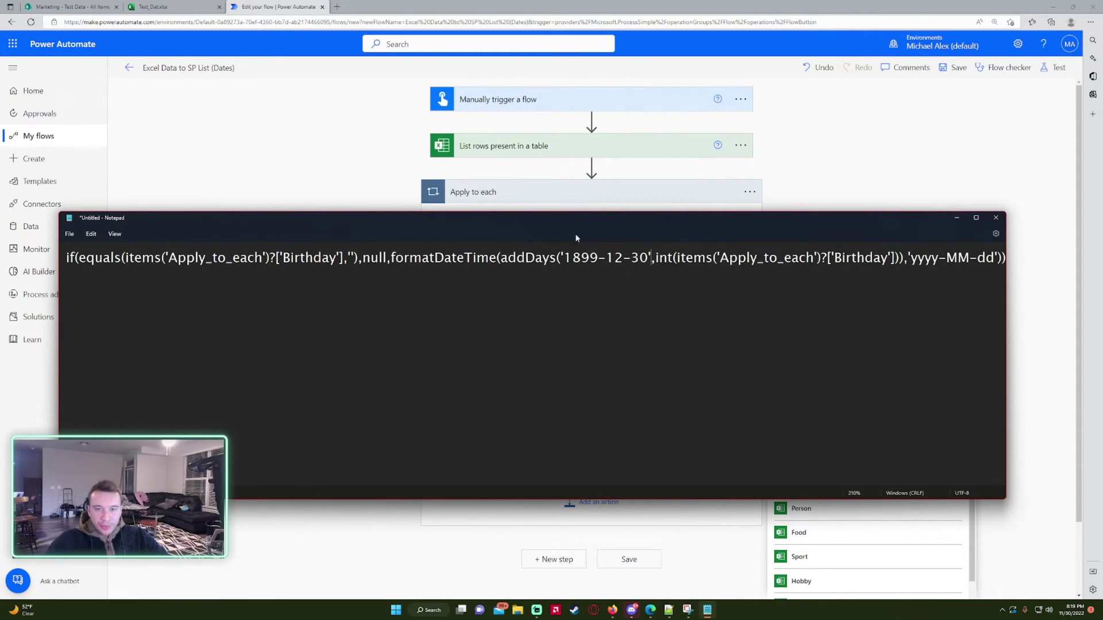
drag(514, 257, 541, 257)
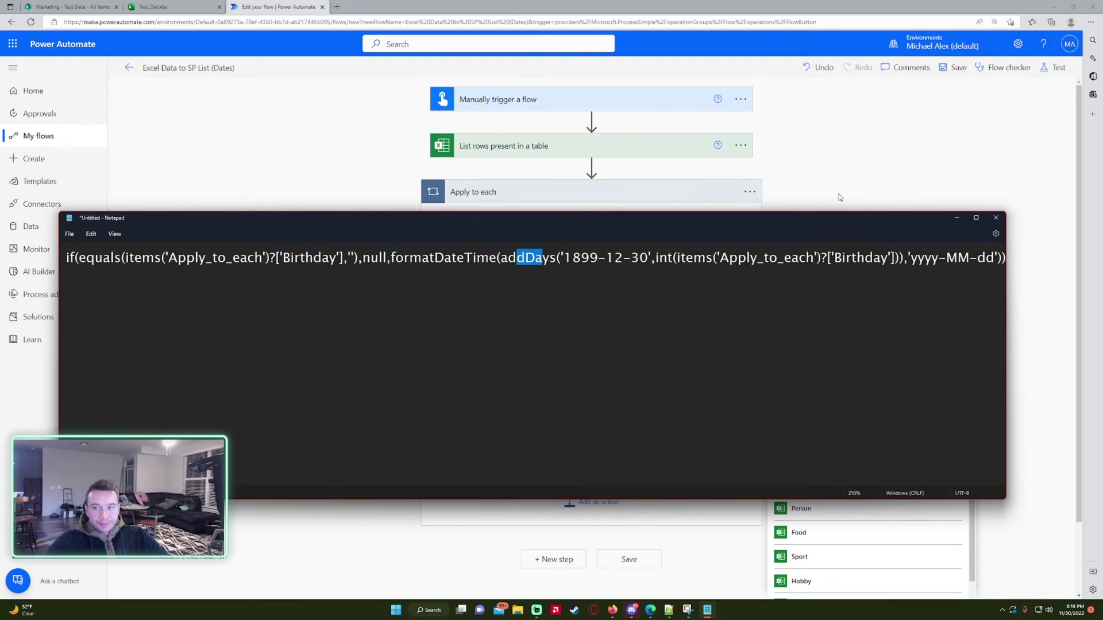
key(alt+Tab)
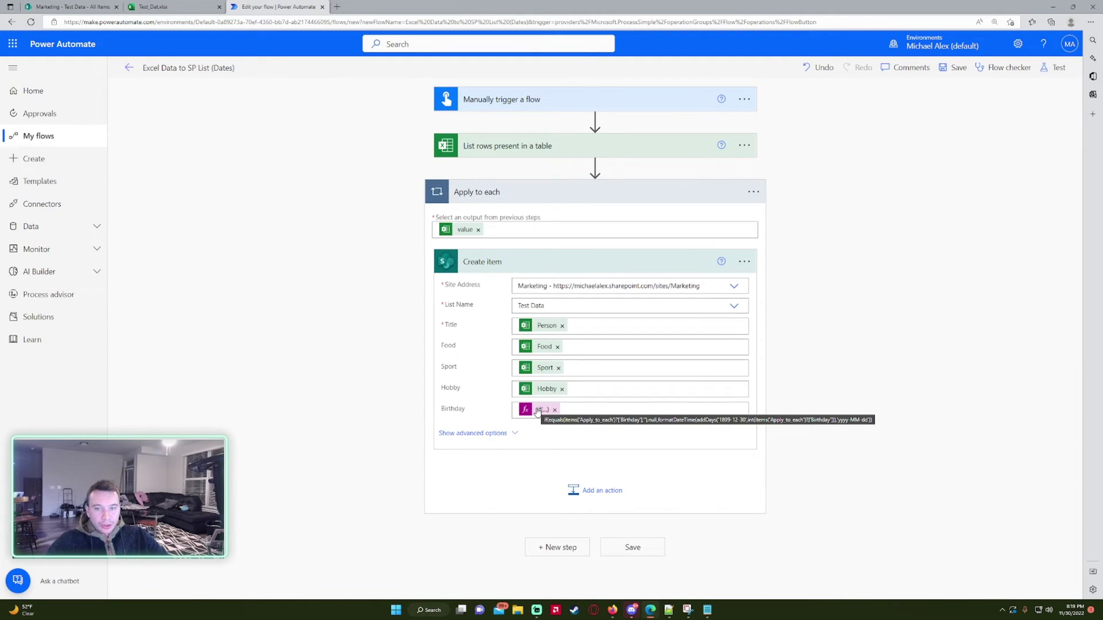
Save the flow and set up a manually triggered test.
click(661, 548)
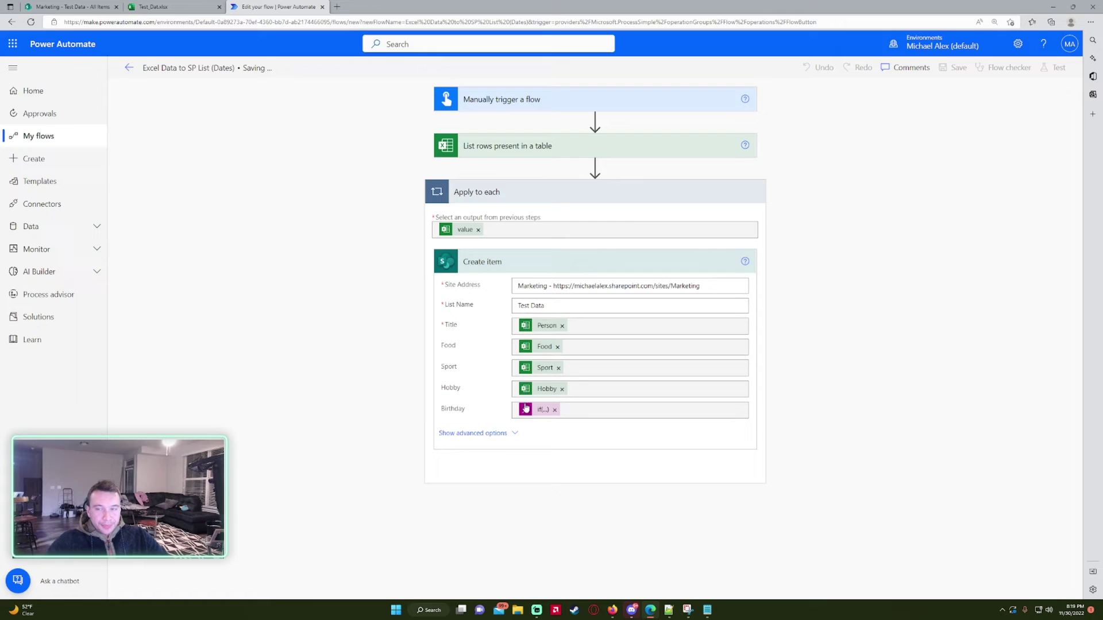
click(1060, 68)
click(913, 123)
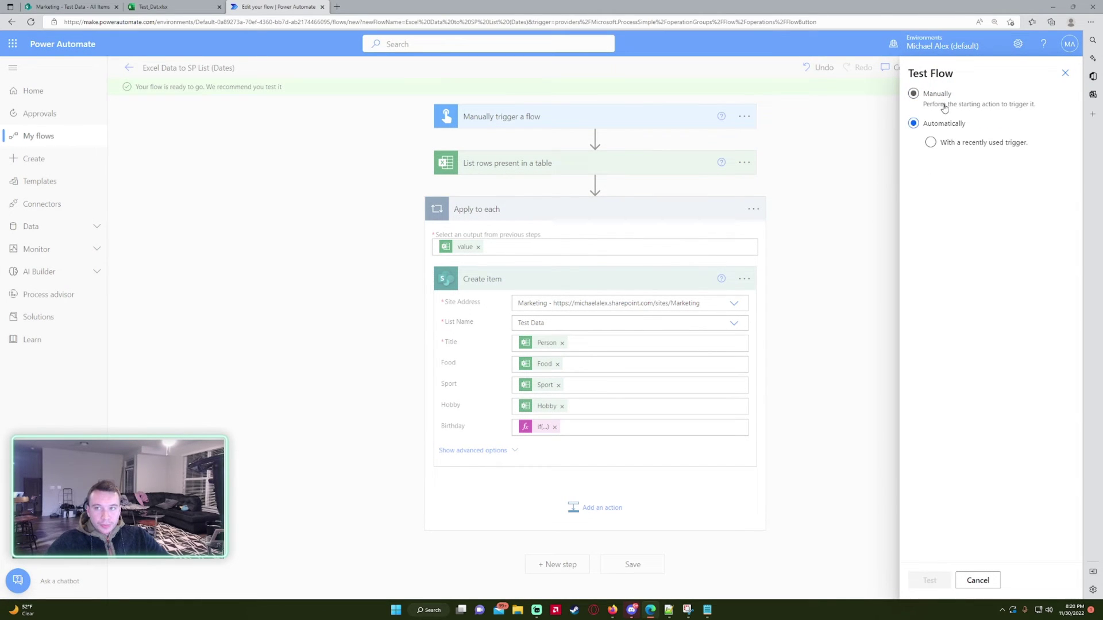
click(944, 107)
Run the test flow and expand the Apply to each results of the run.
click(918, 580)
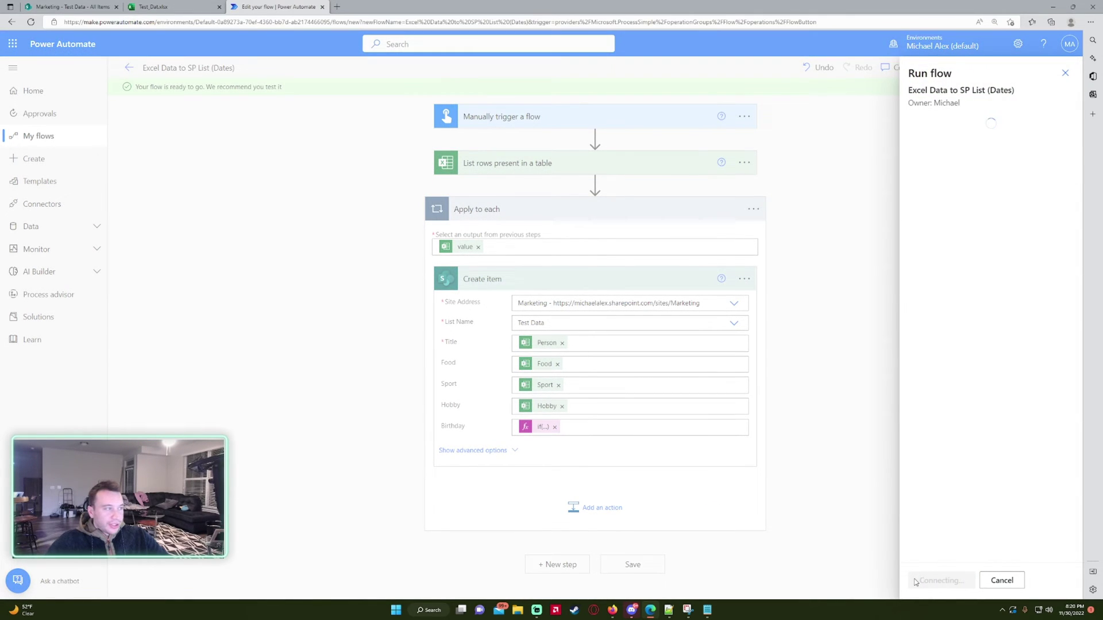
click(914, 581)
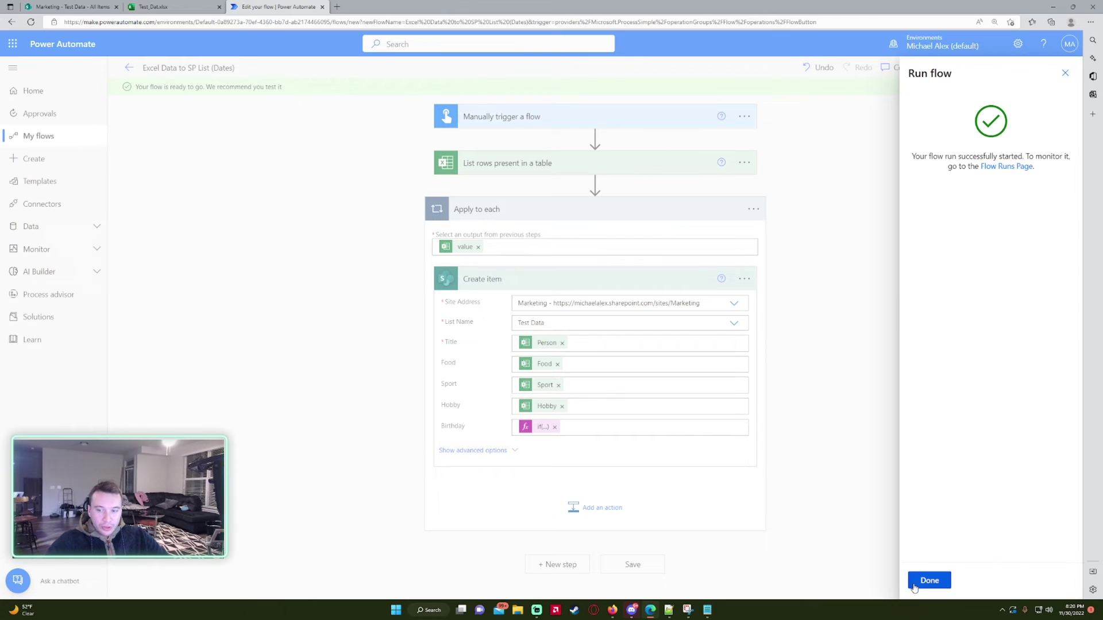
click(928, 580)
click(505, 217)
Expand the Create item step details and scroll through its outputs.
click(492, 270)
scroll(357, 271, down, 2)
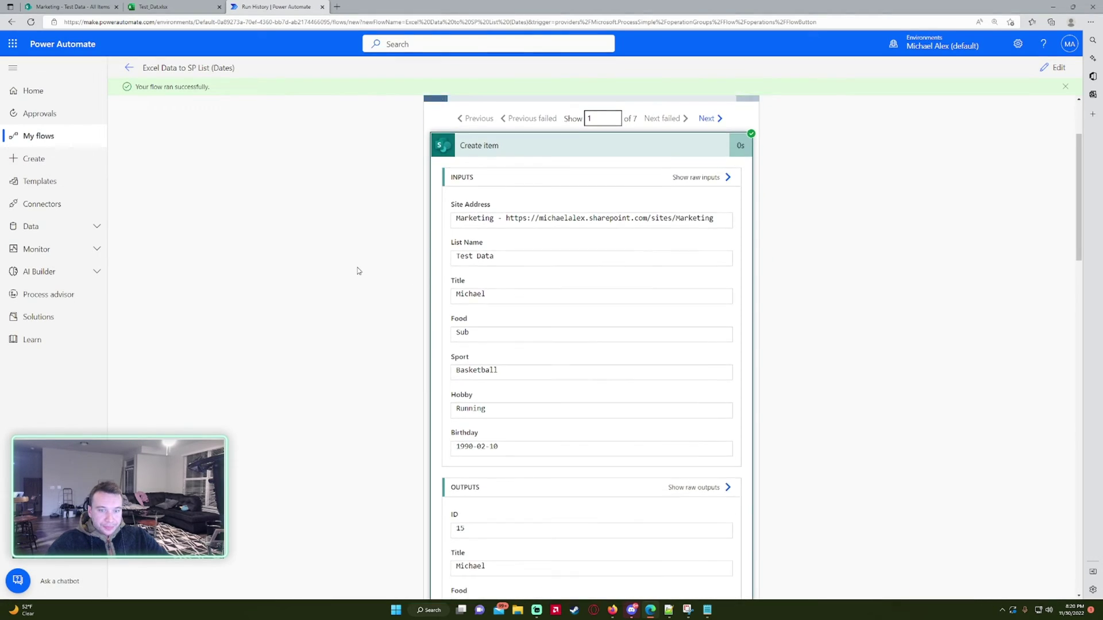
scroll(359, 271, down, 2)
drag(516, 345, 441, 350)
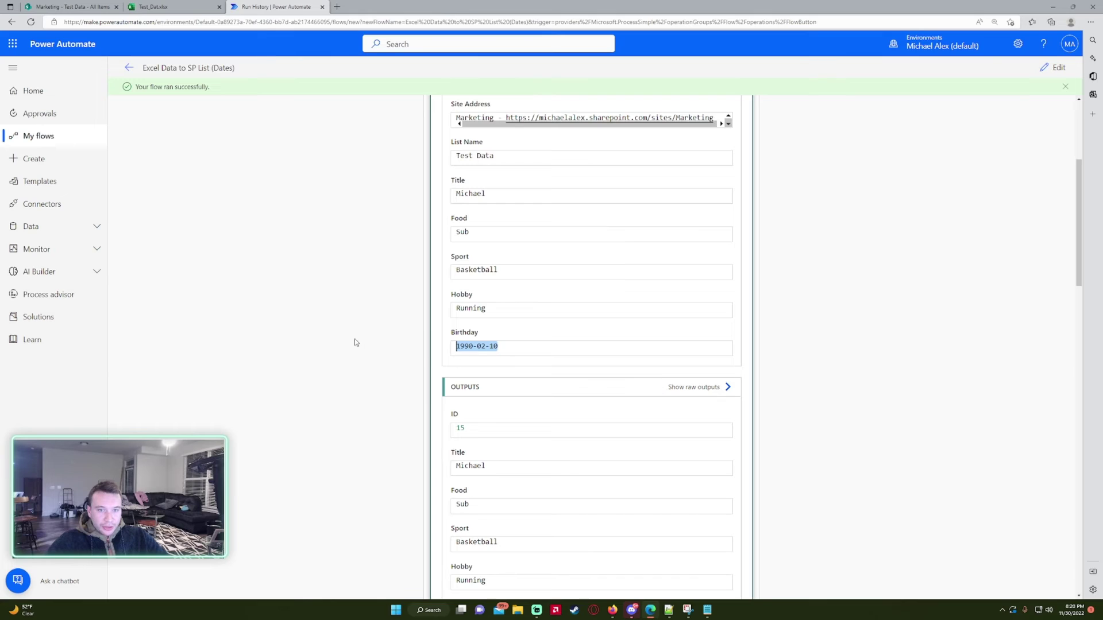
scroll(357, 343, down, 6)
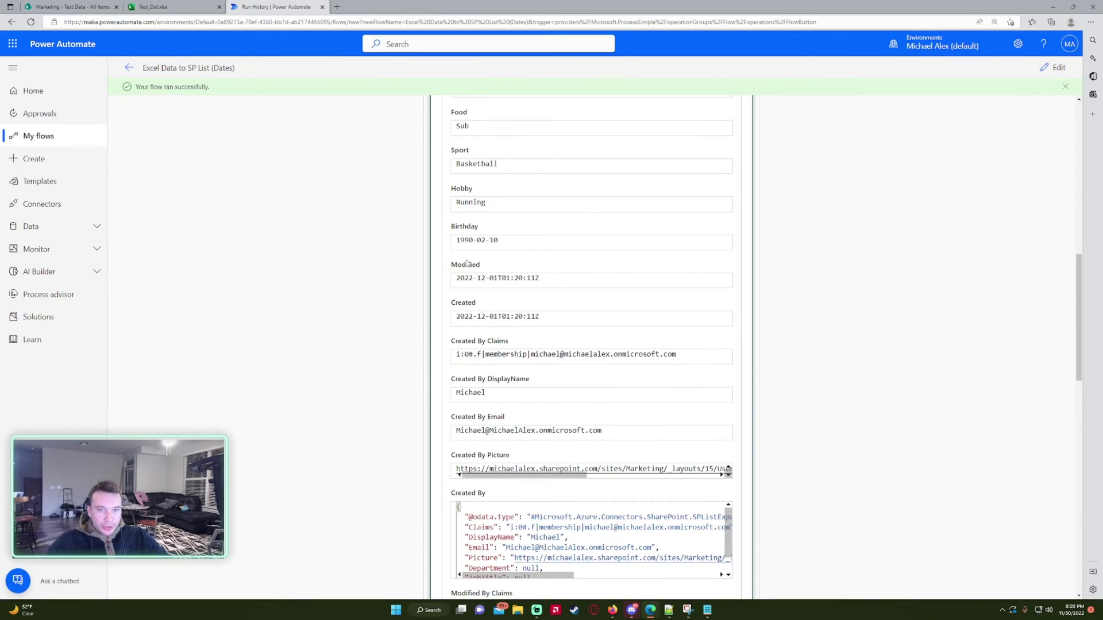
scroll(339, 224, up, 10)
Glance at the SharePoint list, then expand List rows present in a table and scroll to its outputs.
click(75, 6)
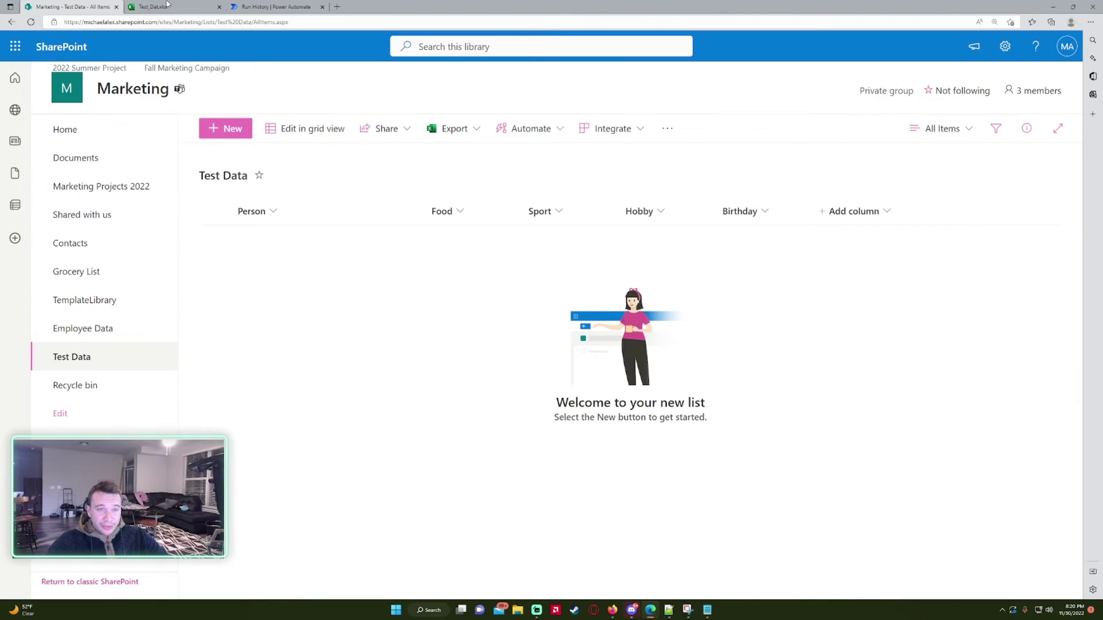
click(272, 6)
click(485, 172)
scroll(490, 288, down, 3)
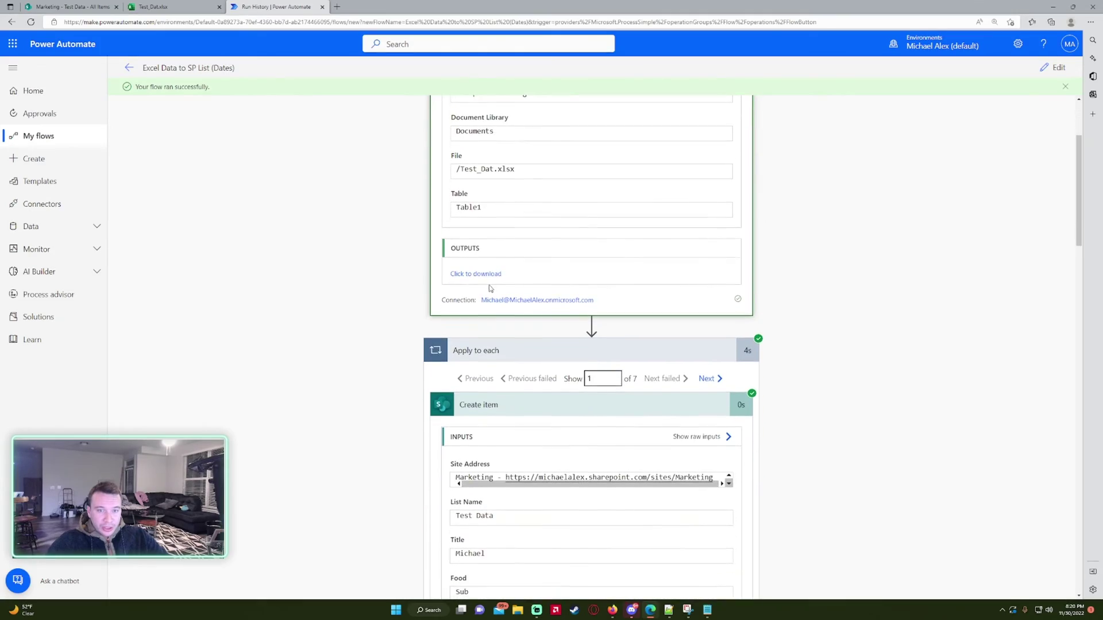
click(486, 274)
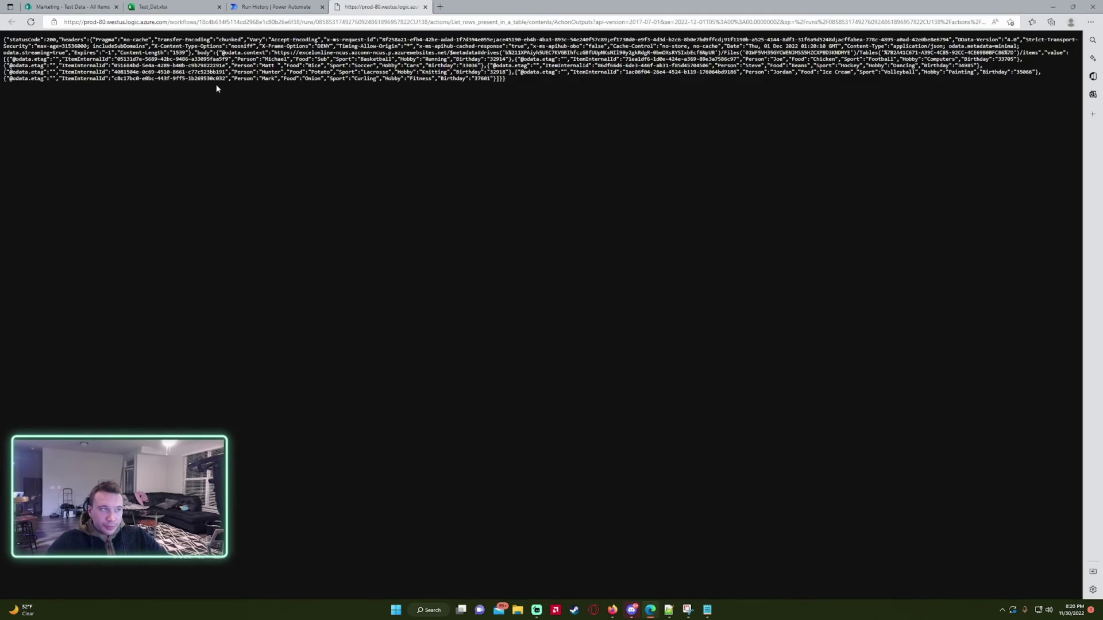
scroll(217, 86, up, 8)
scroll(261, 156, down, 1)
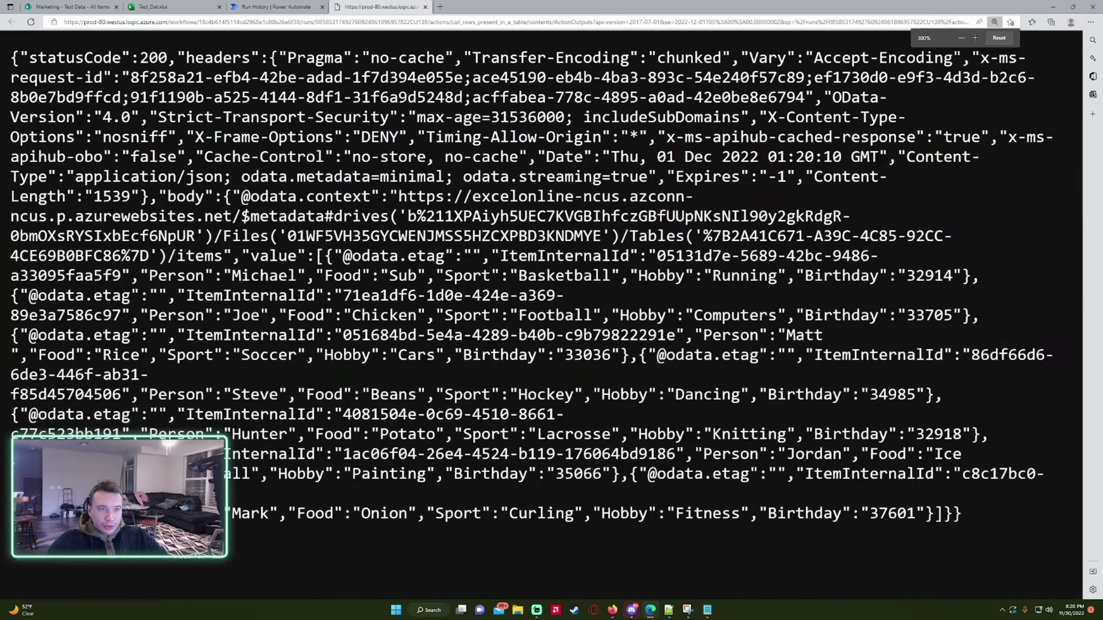
drag(260, 156, 631, 264)
drag(481, 197, 485, 217)
click(484, 217)
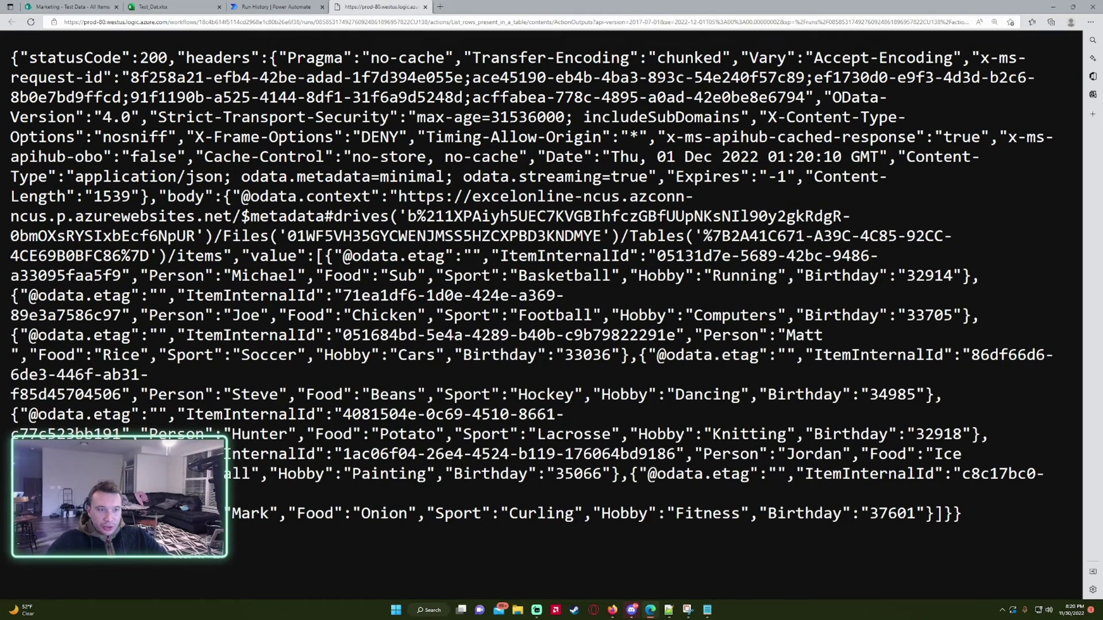
drag(185, 296, 287, 314)
drag(463, 354, 573, 355)
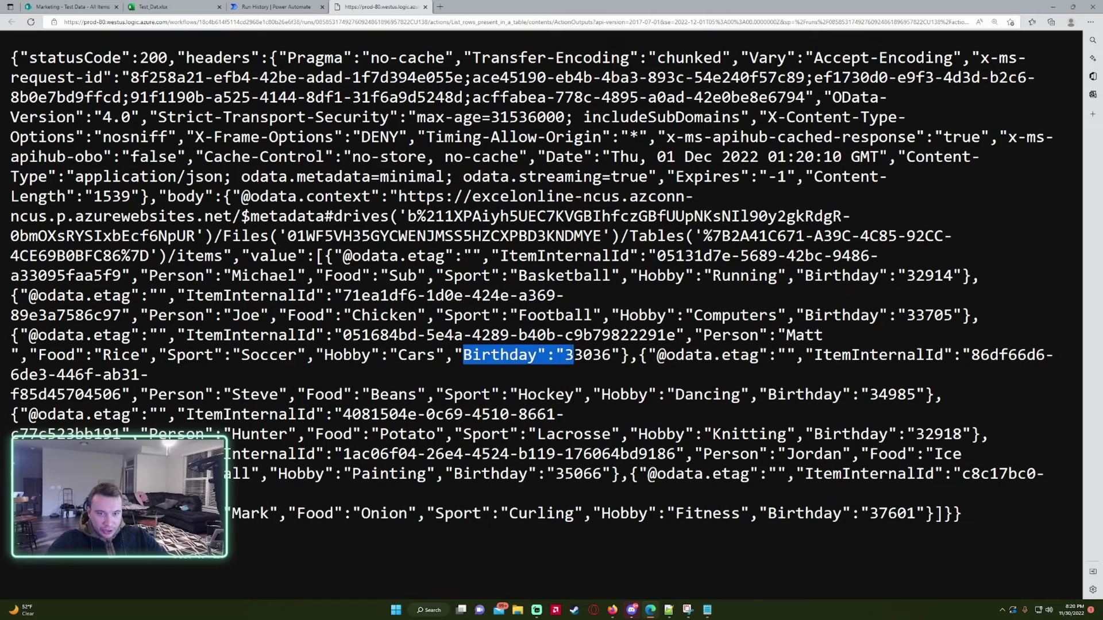
key(ctrl+f)
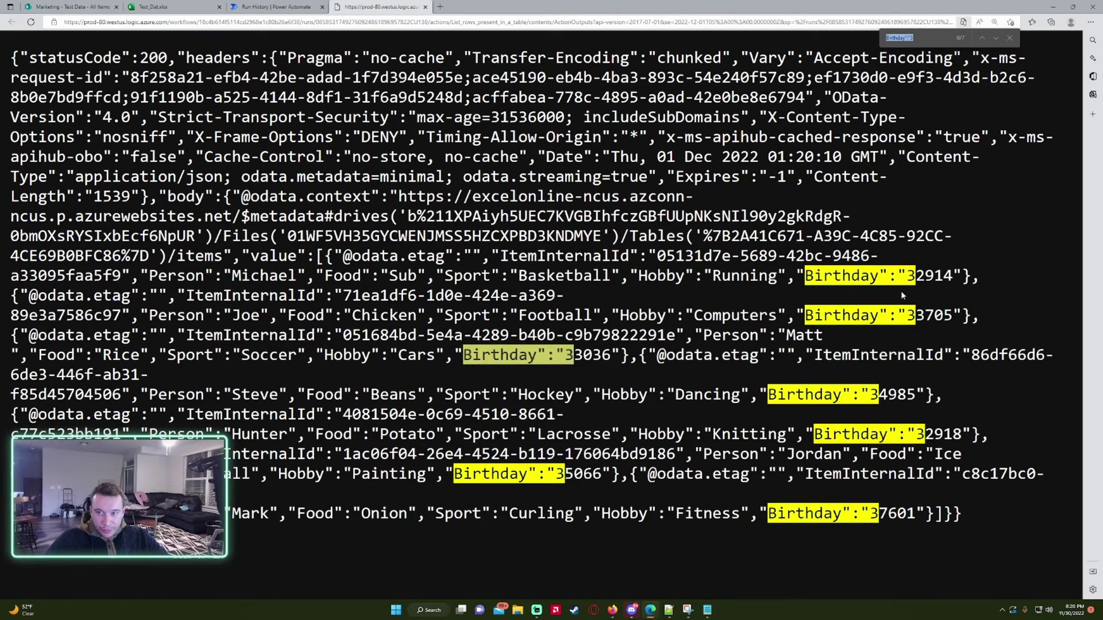
drag(903, 295, 11, 295)
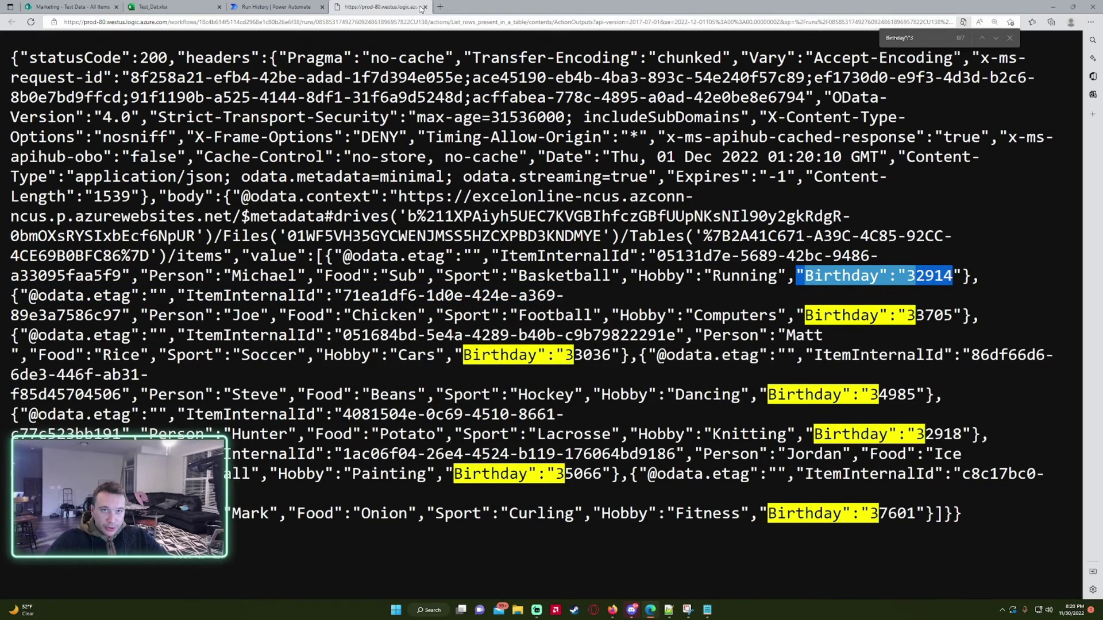
click(424, 7)
Reload the SharePoint Test Data list to show the newly created items.
scroll(546, 443, down, 6)
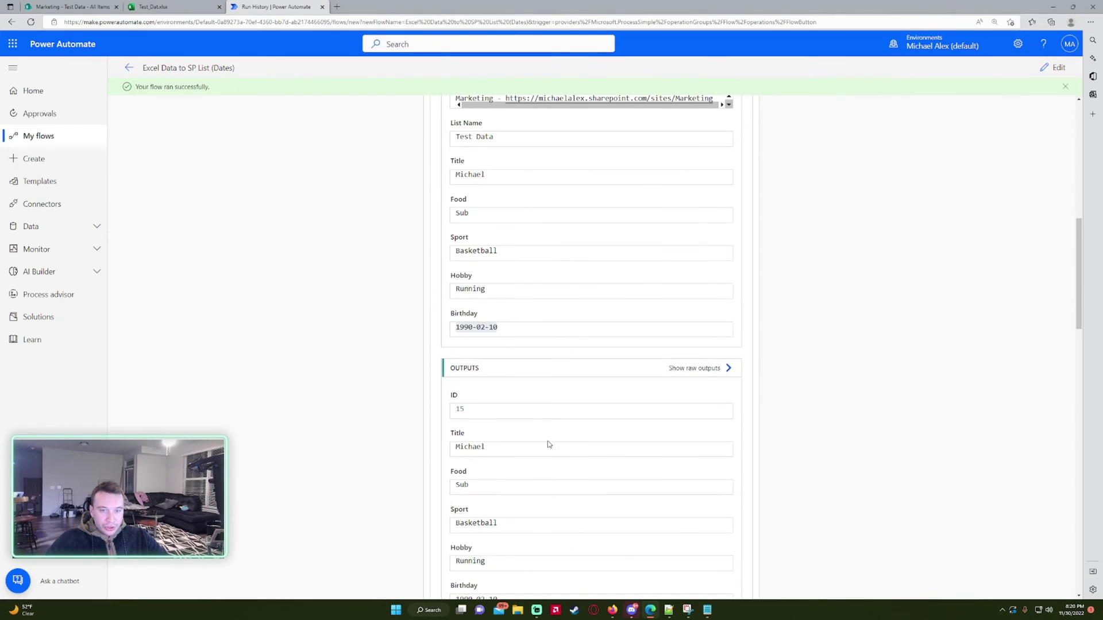
scroll(572, 333, up, 5)
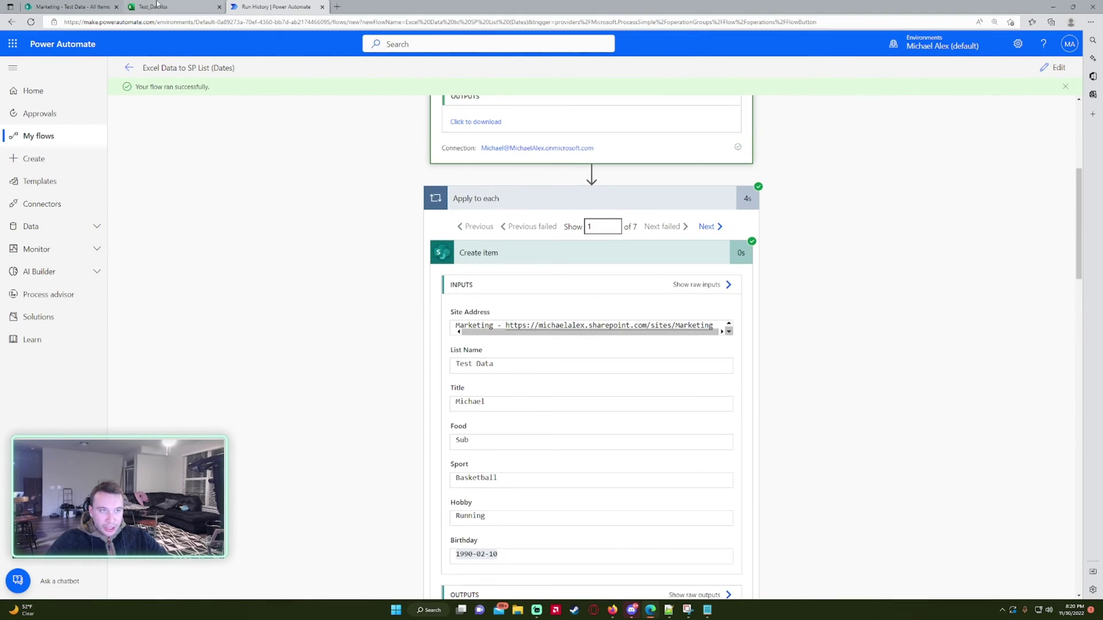
click(68, 7)
click(30, 22)
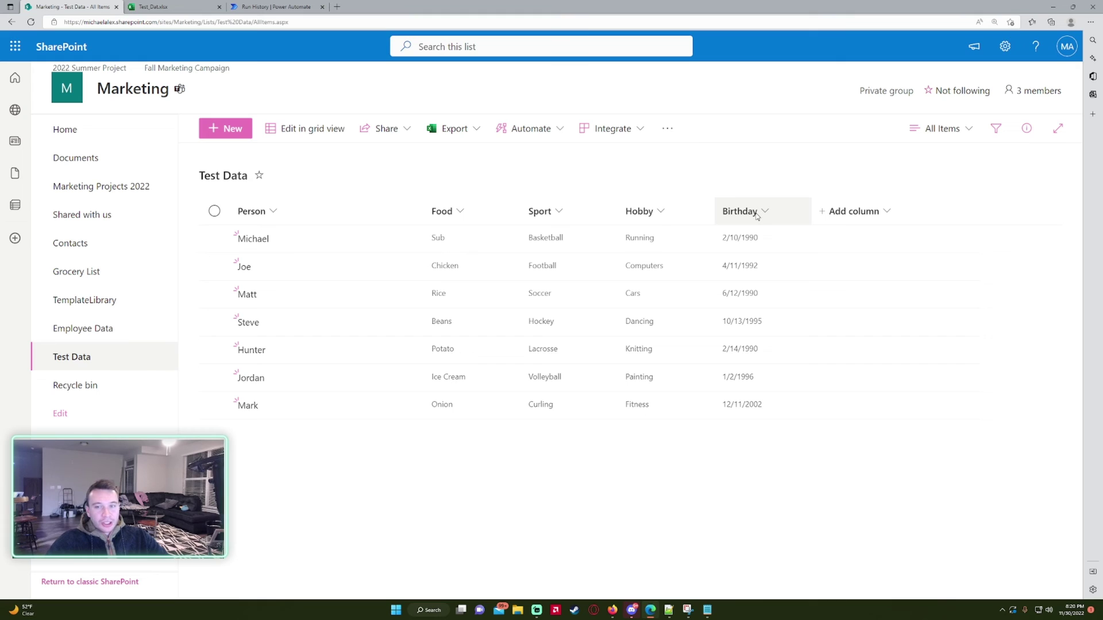
Compare the run history and Excel source, close the test panel, and return to the populated list.
click(267, 6)
click(195, 5)
click(267, 5)
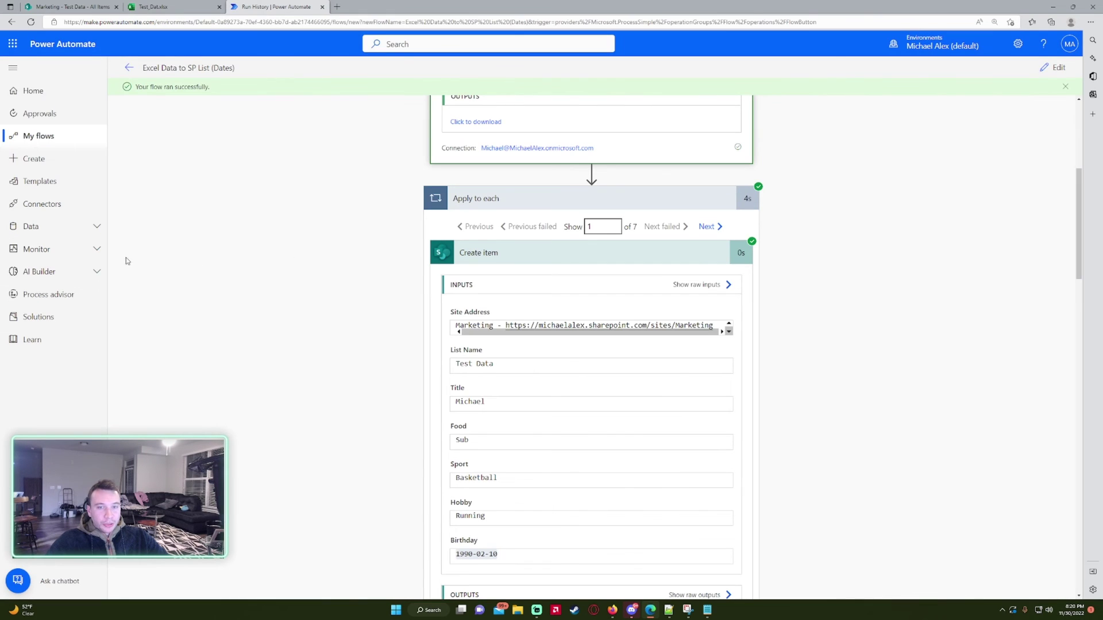
click(1038, 67)
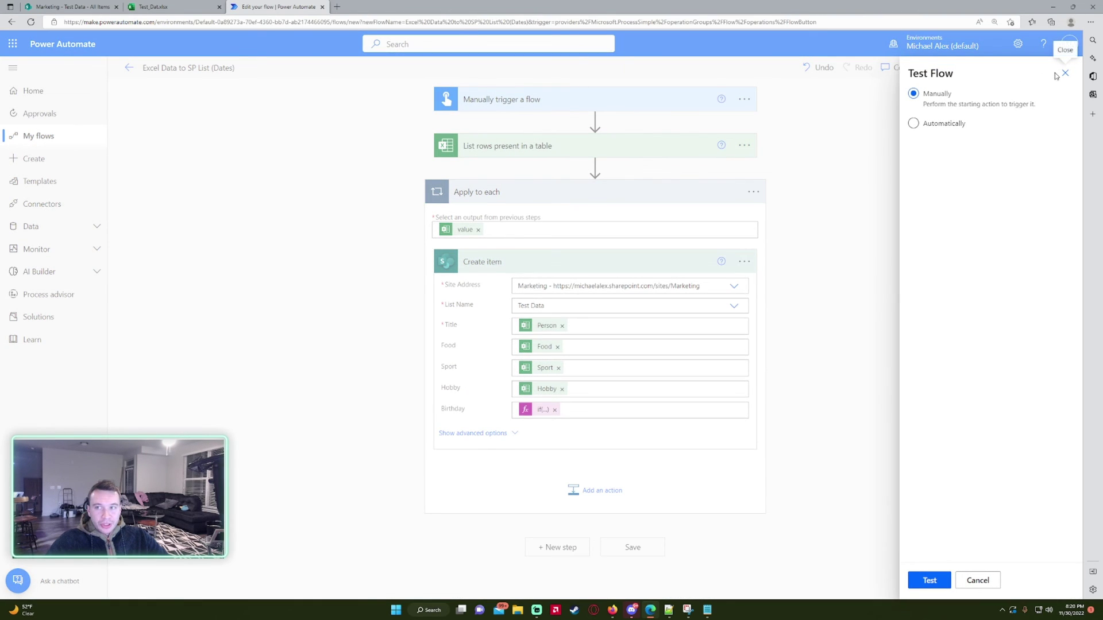
click(1072, 73)
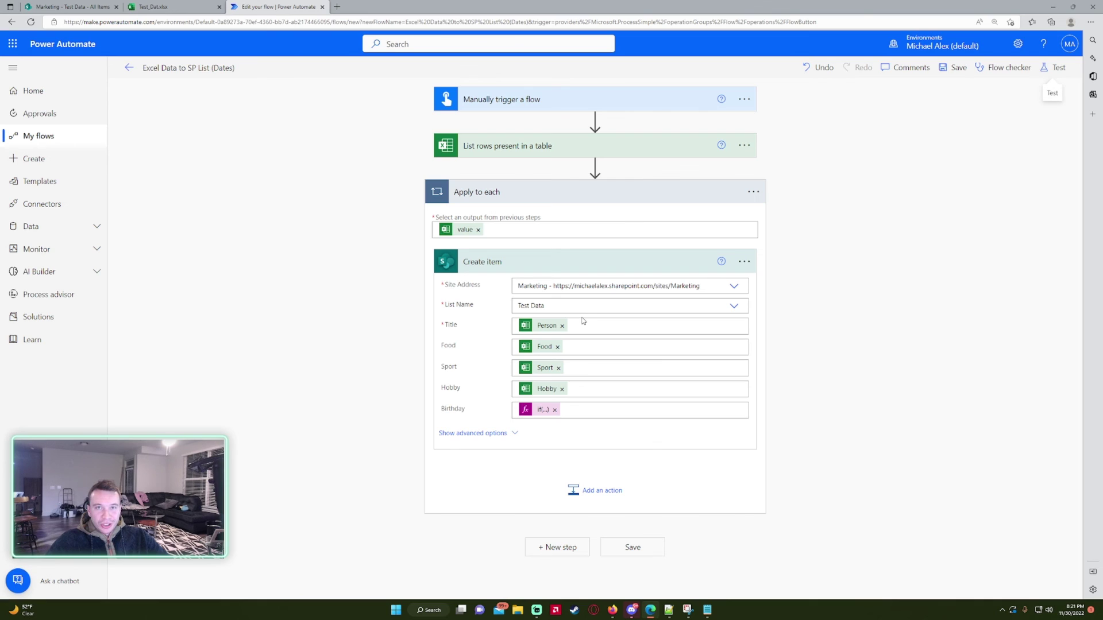
click(69, 6)
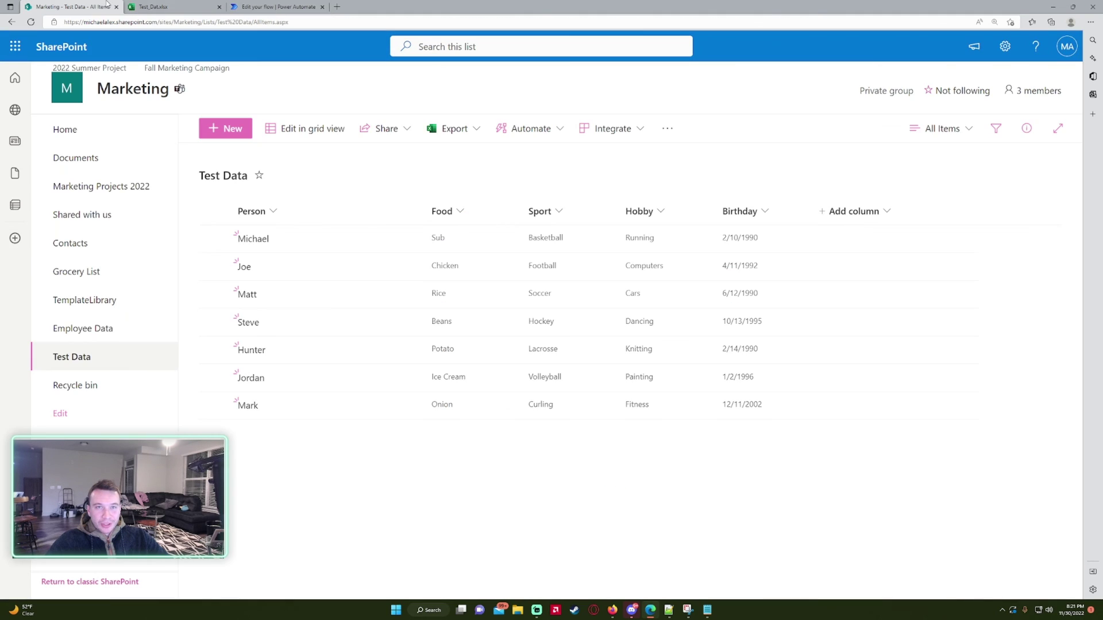
click(300, 5)
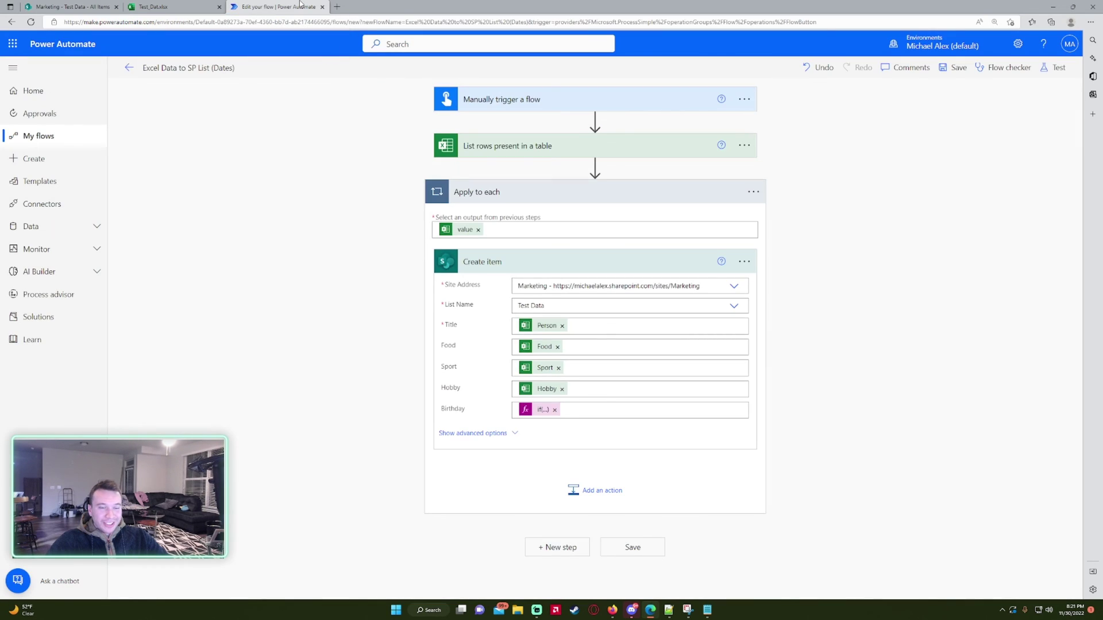
click(69, 6)
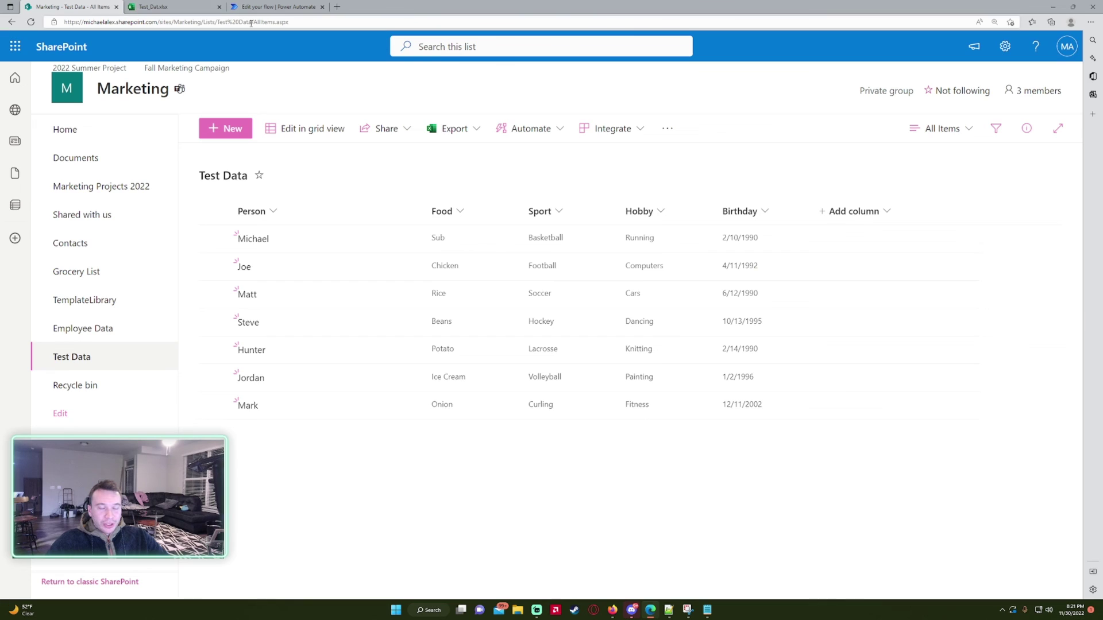